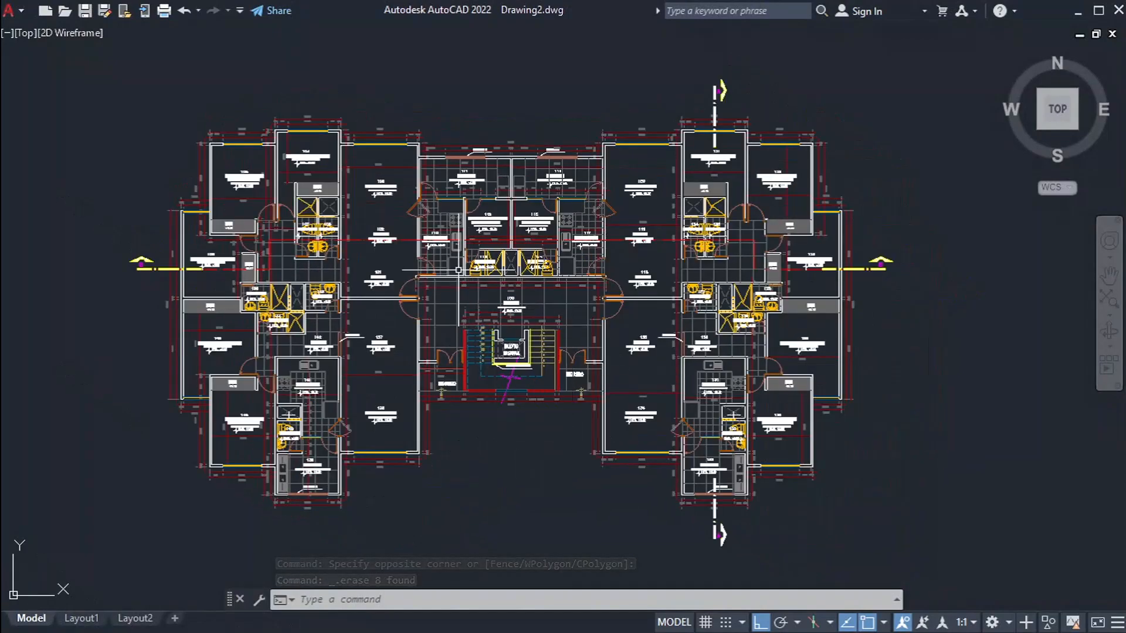
Step: Examine the apartment floor plan as a whole and up close around the central rooms, doors and the SALA 135 area
{"action": "scroll", "coordinate": [379, 208], "scroll_direction": "up", "scroll_amount": 6}
{"action": "scroll", "coordinate": [533, 233], "scroll_direction": "down", "scroll_amount": 10}
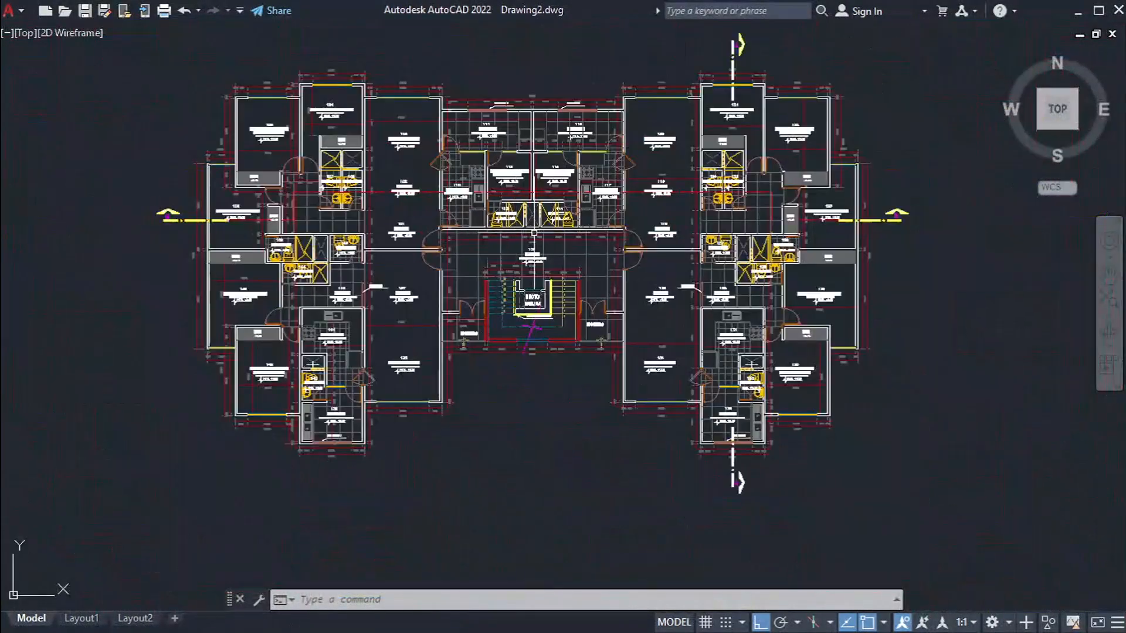
{"action": "middle_click_drag", "start_coordinate": [534, 233], "coordinate": [573, 270]}
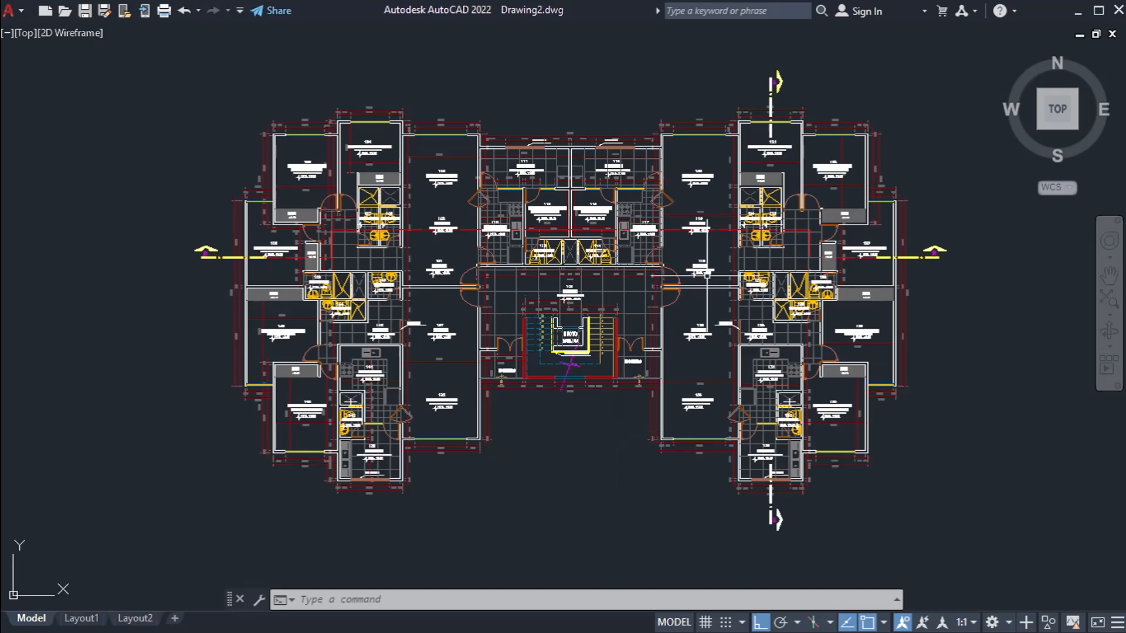
{"action": "scroll", "coordinate": [698, 275], "scroll_direction": "up", "scroll_amount": 10}
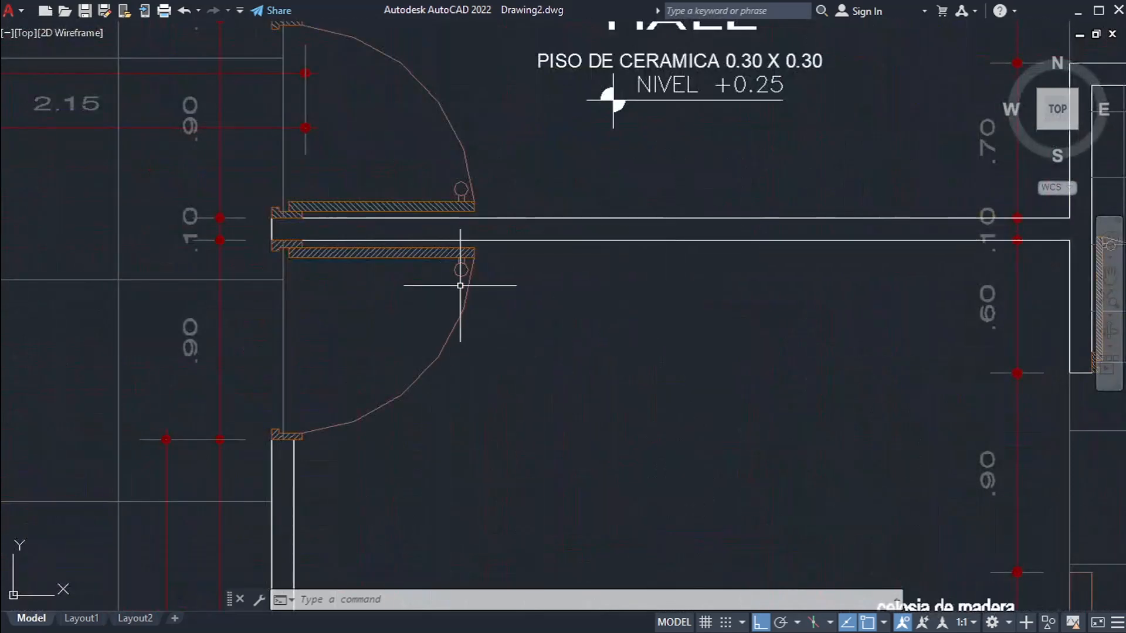
{"action": "scroll", "coordinate": [445, 299], "scroll_direction": "down", "scroll_amount": 5}
{"action": "scroll", "coordinate": [269, 327], "scroll_direction": "up", "scroll_amount": 8}
{"action": "scroll", "coordinate": [374, 274], "scroll_direction": "down", "scroll_amount": 6}
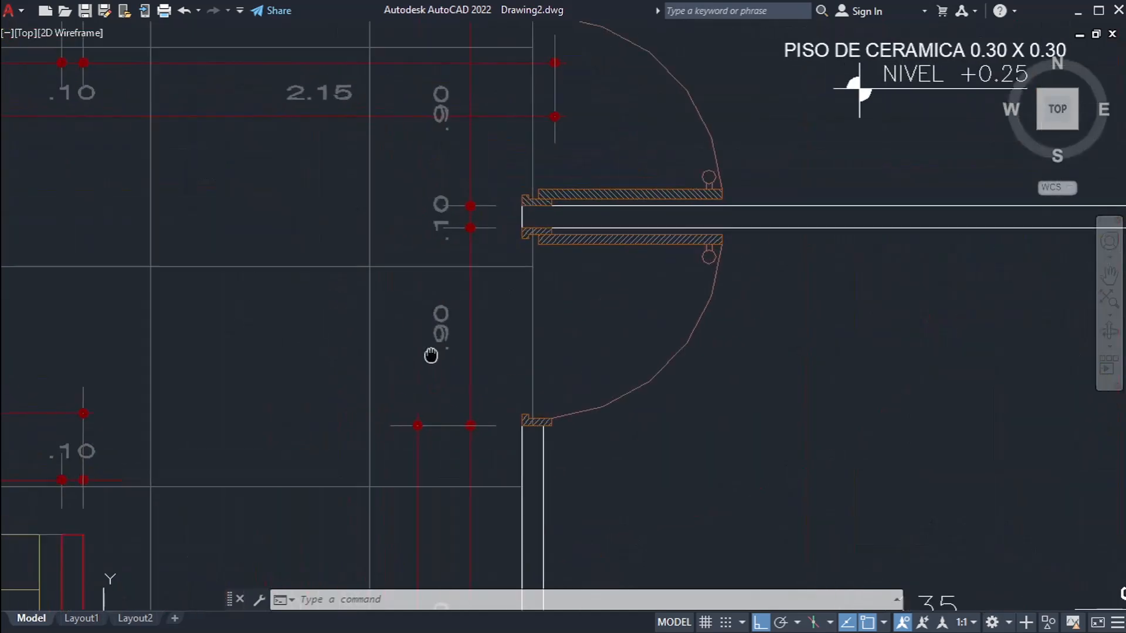
{"action": "scroll", "coordinate": [457, 329], "scroll_direction": "down", "scroll_amount": 3}
{"action": "middle_click_drag", "start_coordinate": [653, 360], "coordinate": [485, 288]}
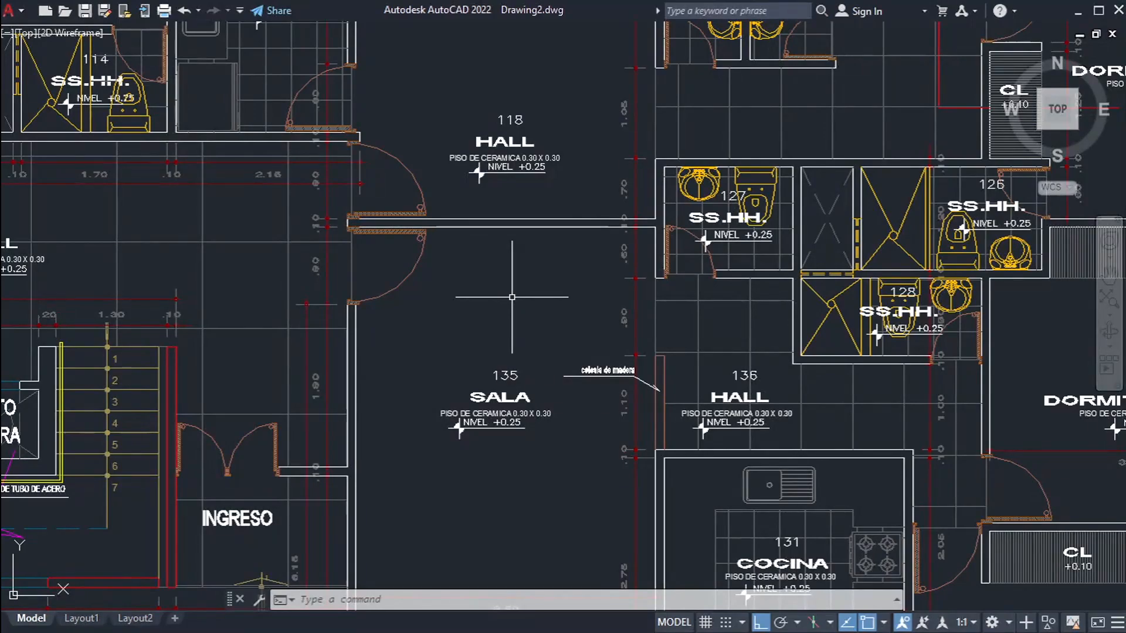
{"action": "scroll", "coordinate": [512, 297], "scroll_direction": "down", "scroll_amount": 10}
{"action": "key", "text": "Escape"}
{"action": "key", "text": "Escape"}
{"action": "key", "text": "Escape"}
{"action": "scroll", "coordinate": [647, 464], "scroll_direction": "up", "scroll_amount": 1}
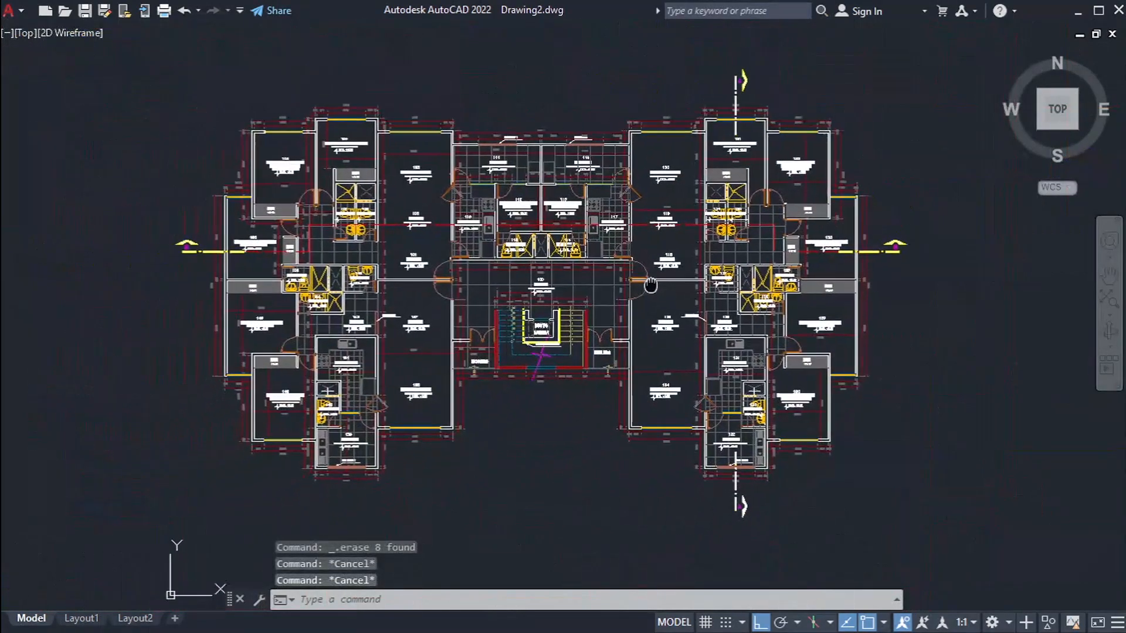
Step: Open the layer manager and review the layers defined in the drawing
{"action": "type", "text": "LA"}
{"action": "key", "text": "Return"}
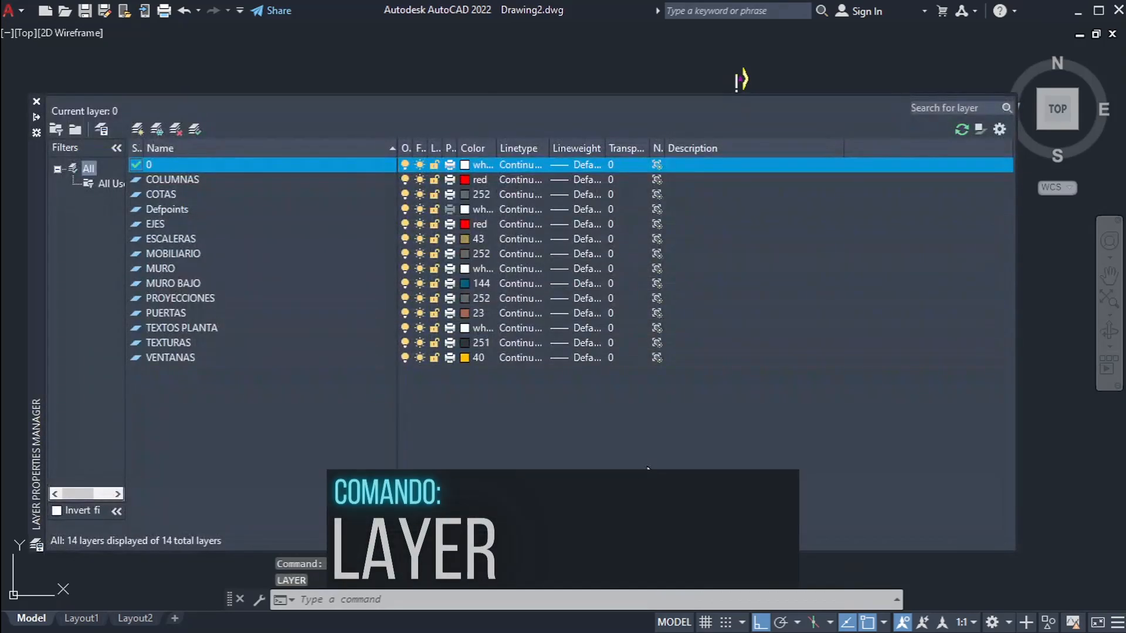
{"action": "left_click_drag", "start_coordinate": [329, 432], "coordinate": [185, 179]}
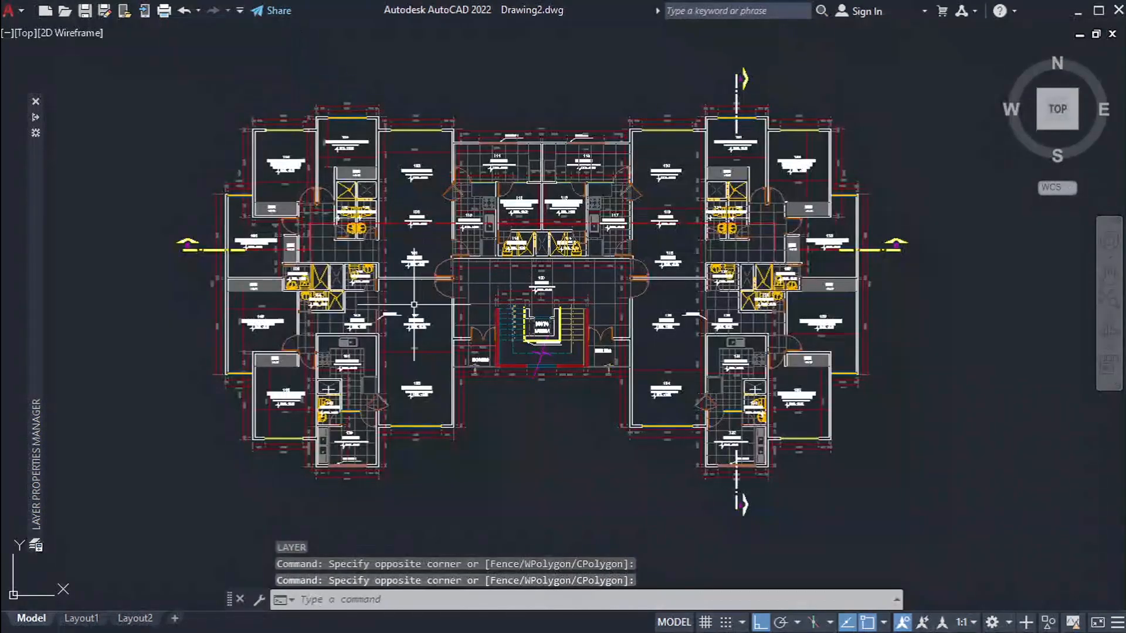
Step: Select the red horizontal axis line through SALA 102 and inspect its layer and colour properties
{"action": "scroll", "coordinate": [425, 255], "scroll_direction": "up", "scroll_amount": 5}
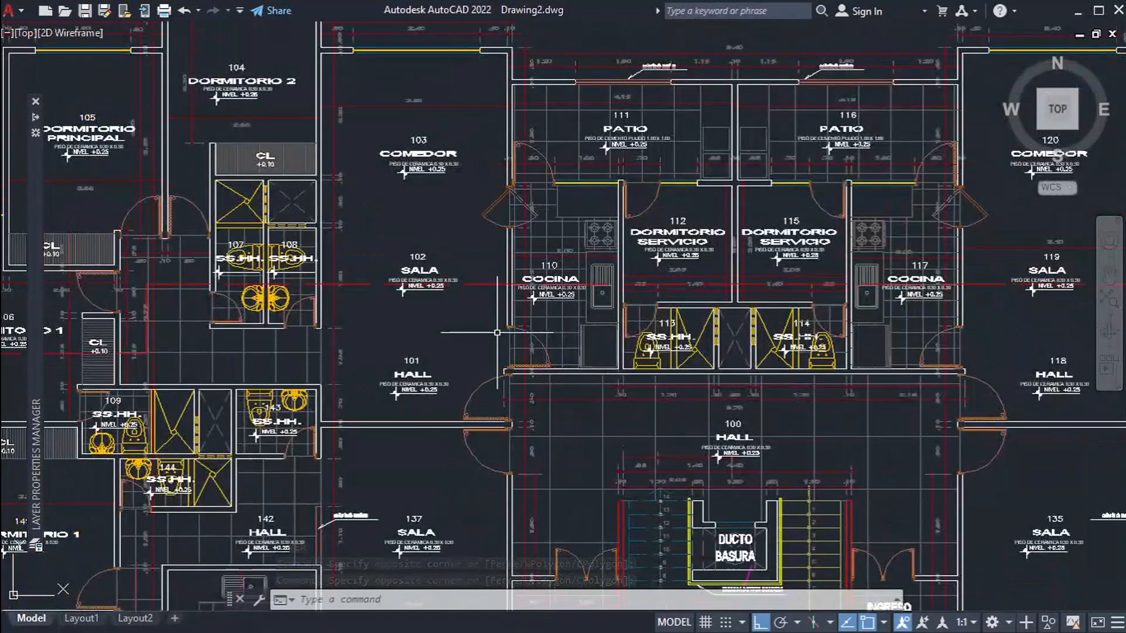
{"action": "scroll", "coordinate": [422, 340], "scroll_direction": "up", "scroll_amount": 4}
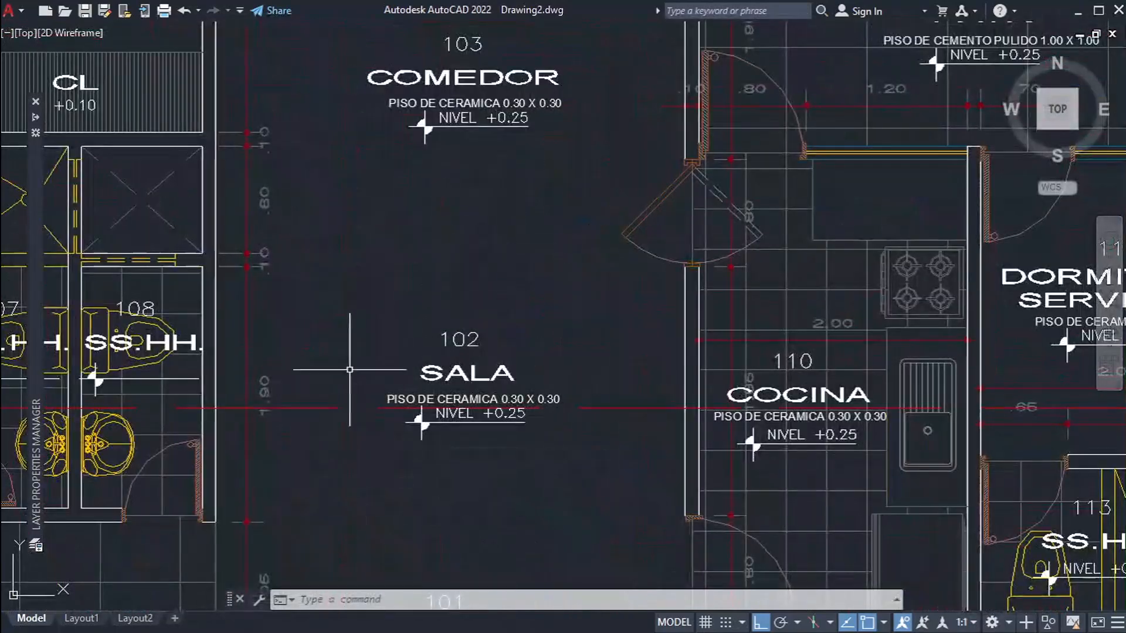
{"action": "left_click", "coordinate": [331, 381]}
{"action": "left_click", "coordinate": [295, 473]}
{"action": "middle_click_drag", "start_coordinate": [374, 463], "coordinate": [521, 428]}
{"action": "key", "text": "ctrl+1"}
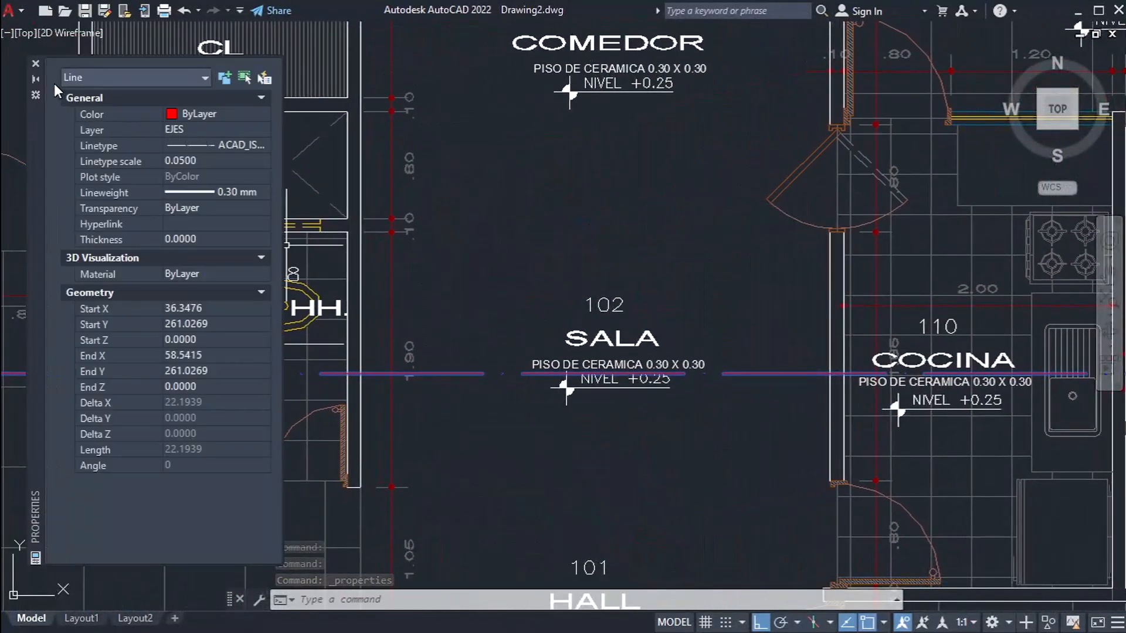
{"action": "left_click", "coordinate": [36, 63]}
Step: Change the colour of the EJES layer to blue in the layer manager
{"action": "mouse_move", "coordinate": [33, 202]}
{"action": "left_click", "coordinate": [245, 384]}
{"action": "left_click", "coordinate": [177, 223]}
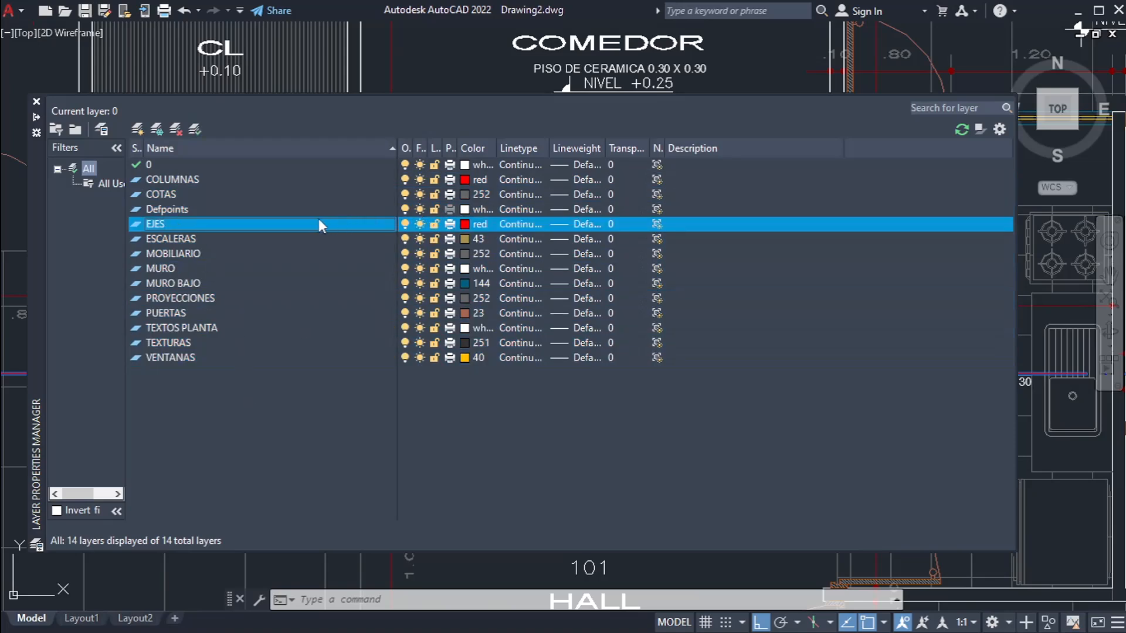
{"action": "left_click", "coordinate": [252, 224]}
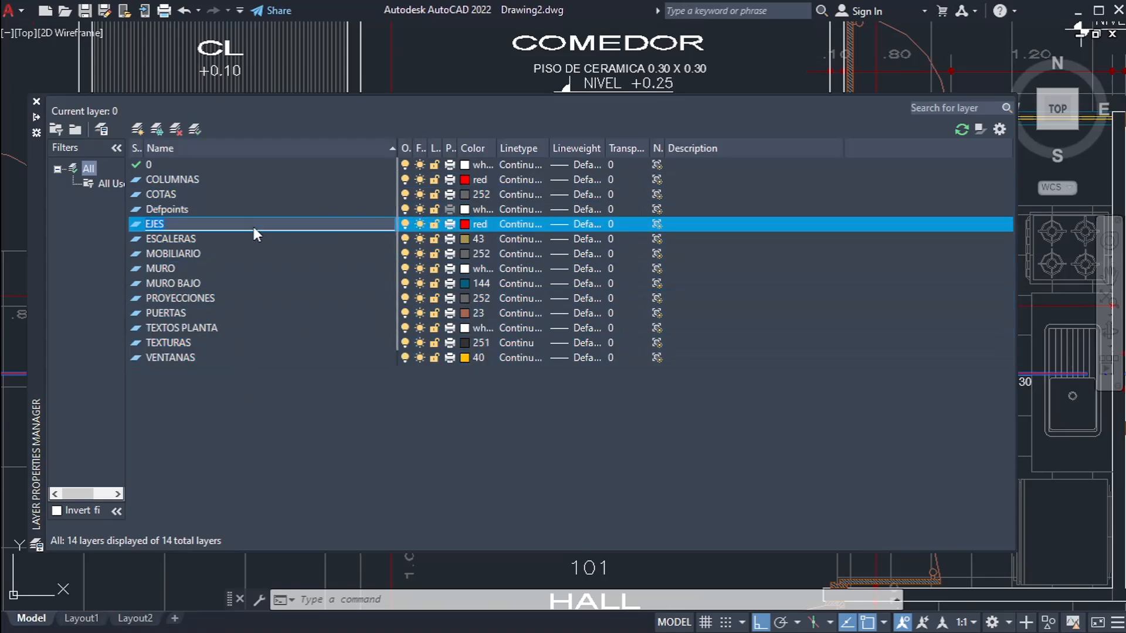
{"action": "left_click", "coordinate": [308, 402]}
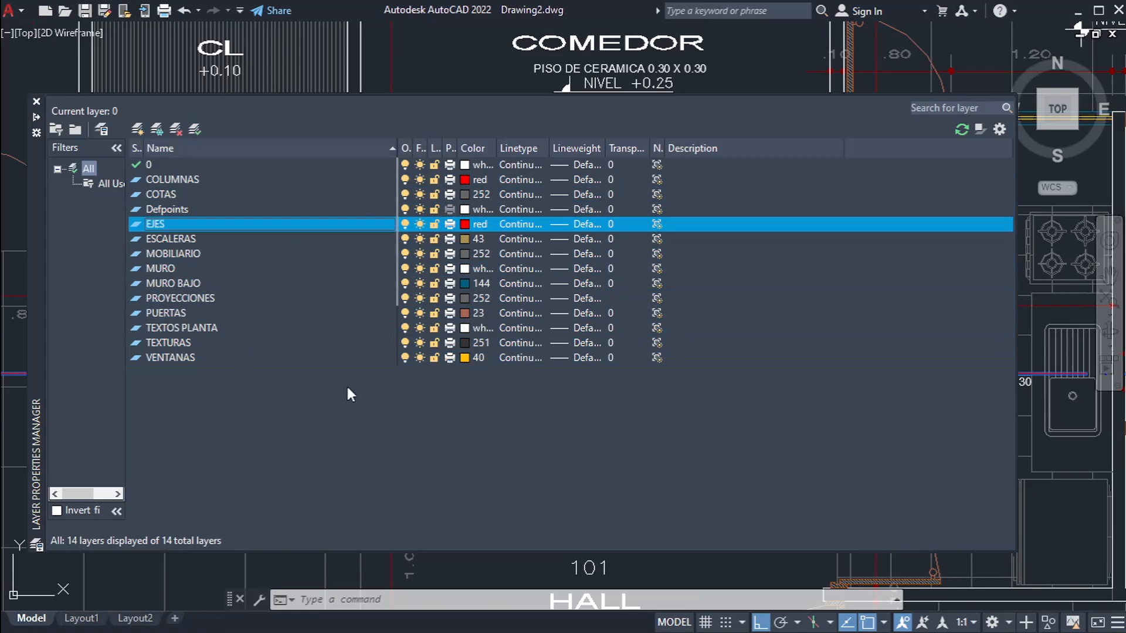
{"action": "left_click", "coordinate": [471, 226]}
{"action": "left_click", "coordinate": [497, 358]}
{"action": "left_click", "coordinate": [527, 451]}
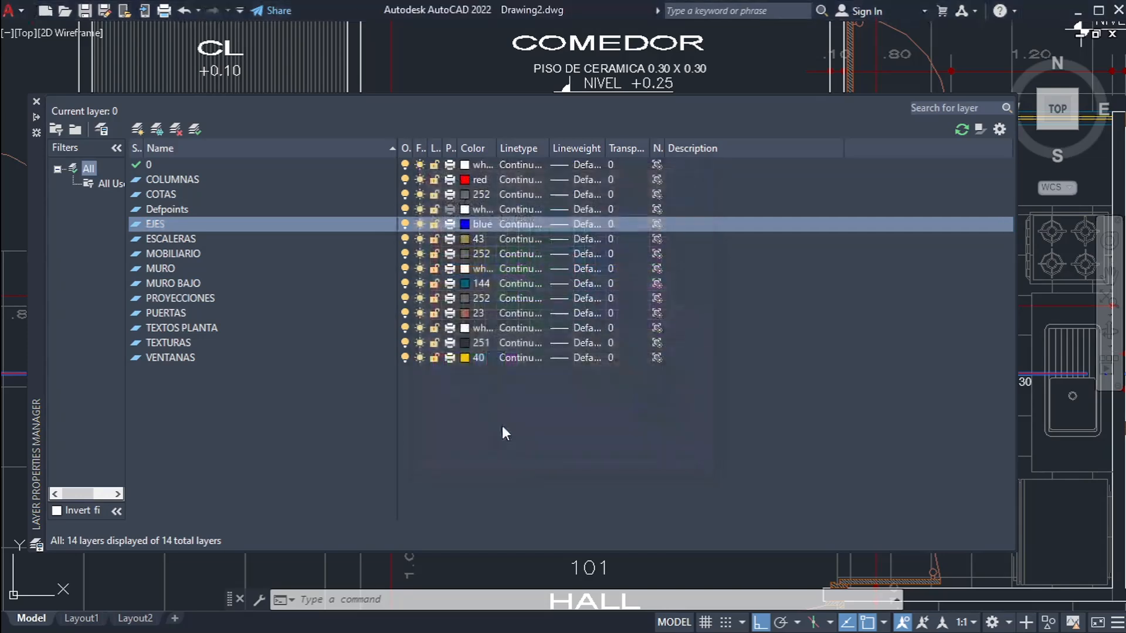
{"action": "left_click", "coordinate": [36, 102]}
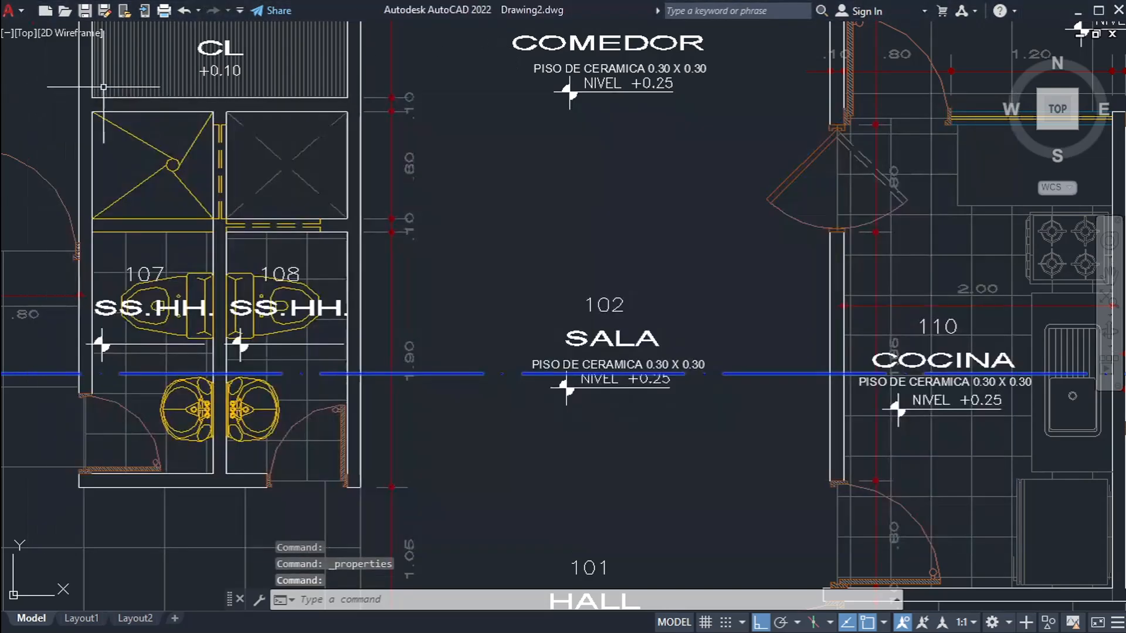
Step: Check the recoloured axis line through SALA 102 up close and along its run across the plan
{"action": "key", "text": "Escape"}
{"action": "scroll", "coordinate": [489, 404], "scroll_direction": "up", "scroll_amount": 4}
{"action": "left_click", "coordinate": [432, 264]}
{"action": "key", "text": "Escape"}
{"action": "scroll", "coordinate": [382, 382], "scroll_direction": "down", "scroll_amount": 6}
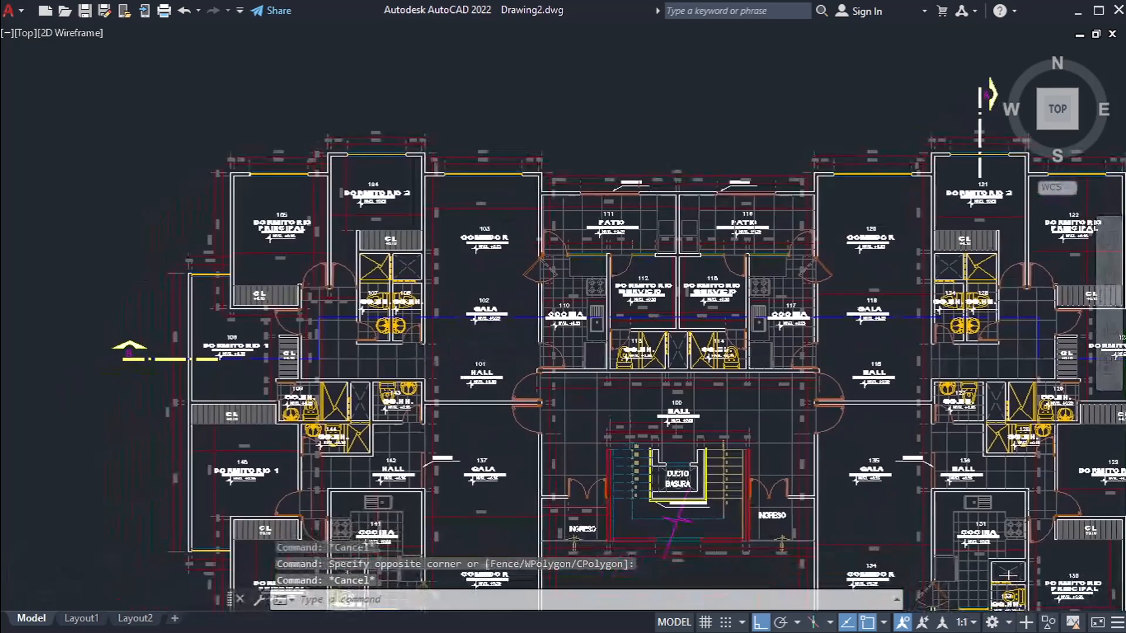
{"action": "scroll", "coordinate": [455, 318], "scroll_direction": "up", "scroll_amount": 8}
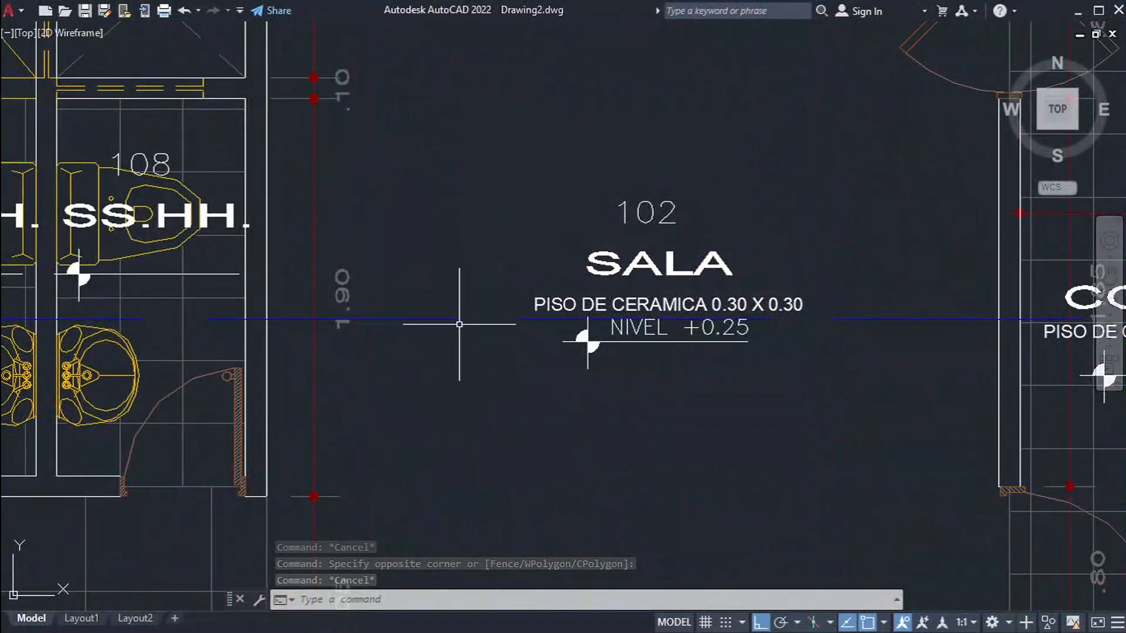
{"action": "left_click", "coordinate": [428, 277]}
{"action": "left_click", "coordinate": [395, 377]}
{"action": "scroll", "coordinate": [429, 252], "scroll_direction": "down", "scroll_amount": 6}
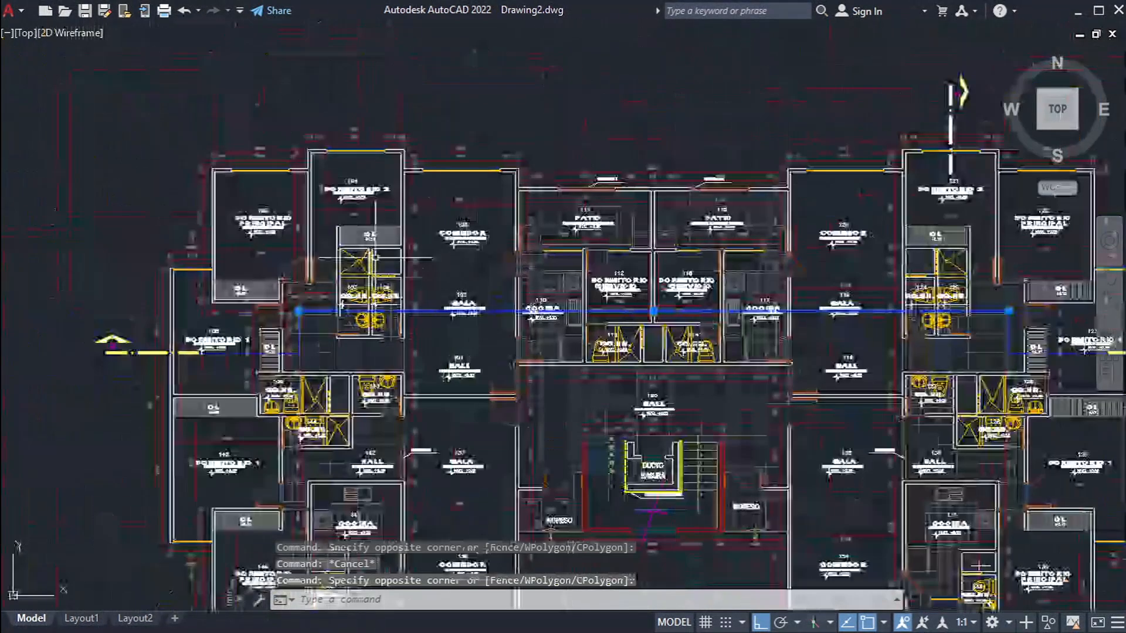
{"action": "scroll", "coordinate": [176, 346], "scroll_direction": "up", "scroll_amount": 5}
{"action": "scroll", "coordinate": [376, 323], "scroll_direction": "up", "scroll_amount": 4}
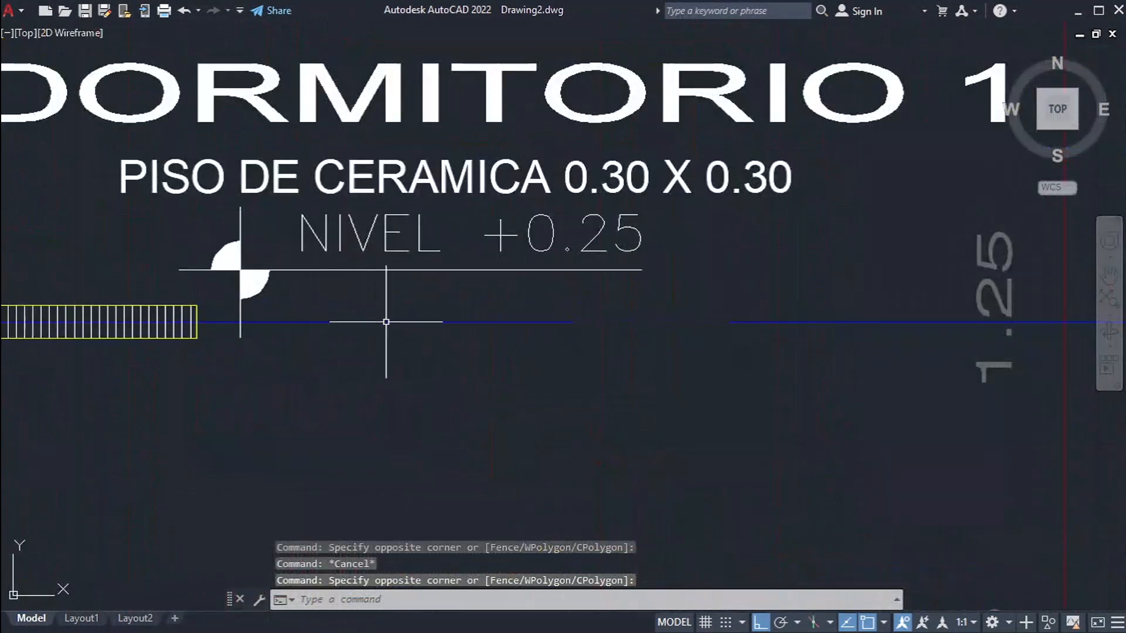
Step: Select the axis line segment below the DORMITORIO 1 label of room 106 and view its properties
{"action": "key", "text": "Escape"}
{"action": "left_click", "coordinate": [415, 301]}
{"action": "left_click", "coordinate": [372, 344]}
{"action": "key", "text": "ctrl+1"}
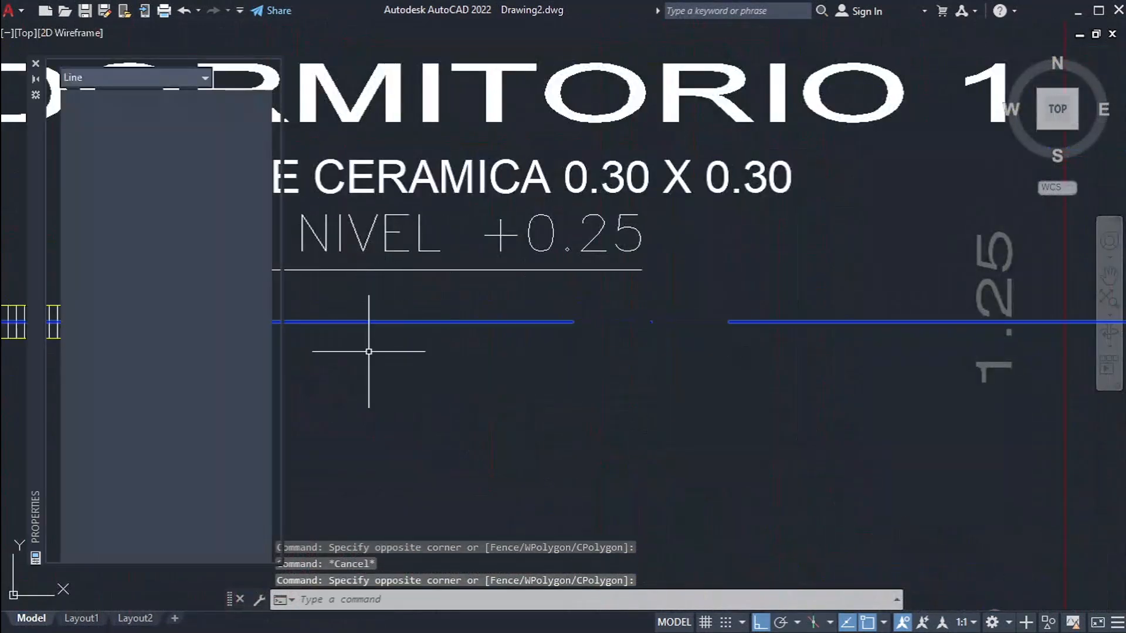
{"action": "key", "text": "ctrl+1"}
{"action": "key", "text": "Escape"}
{"action": "scroll", "coordinate": [402, 293], "scroll_direction": "down", "scroll_amount": 3}
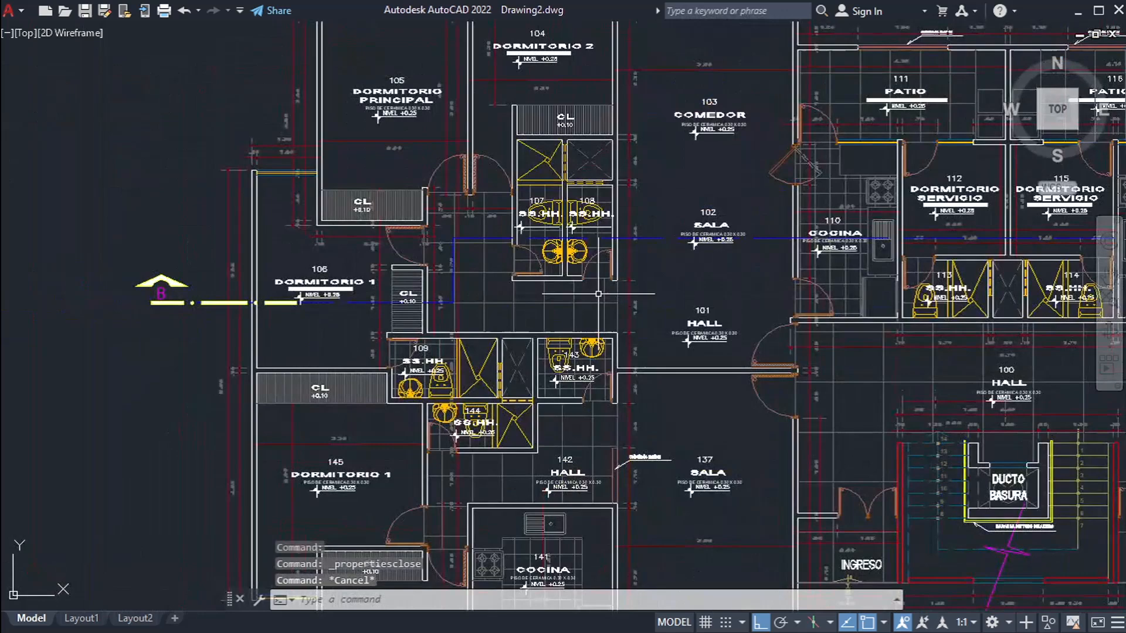
Step: Reopen the layer manager and widen its Lineweight and New VP Freeze columns
{"action": "middle_click_drag", "start_coordinate": [827, 272], "coordinate": [121, 309]}
{"action": "middle_click_drag", "start_coordinate": [567, 293], "coordinate": [440, 277]}
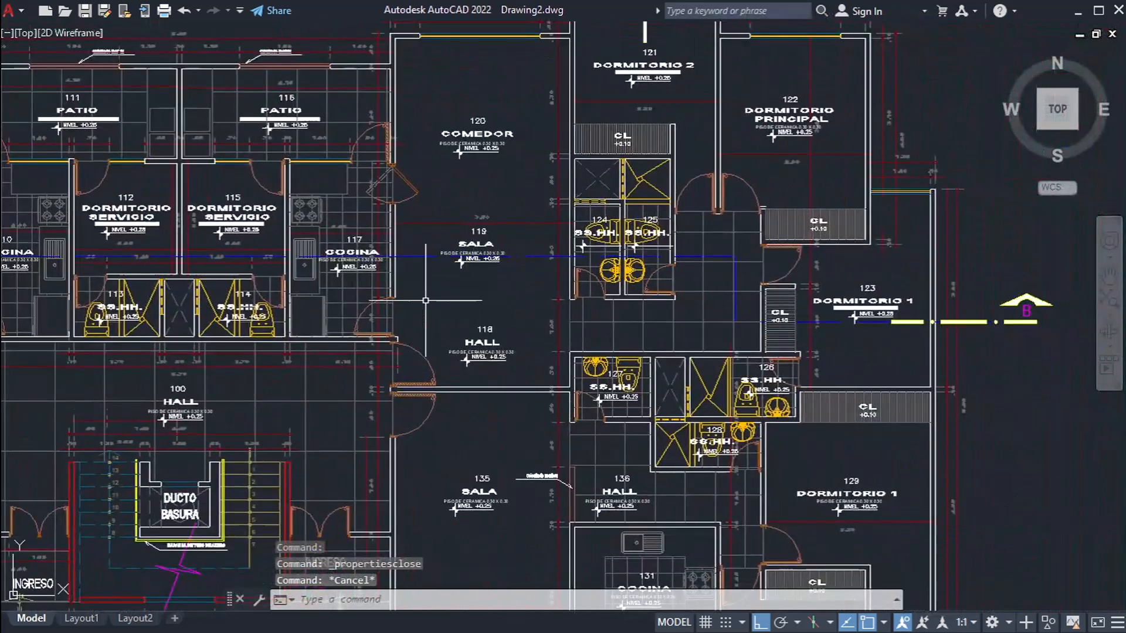
{"action": "type", "text": "la"}
{"action": "key", "text": "Return"}
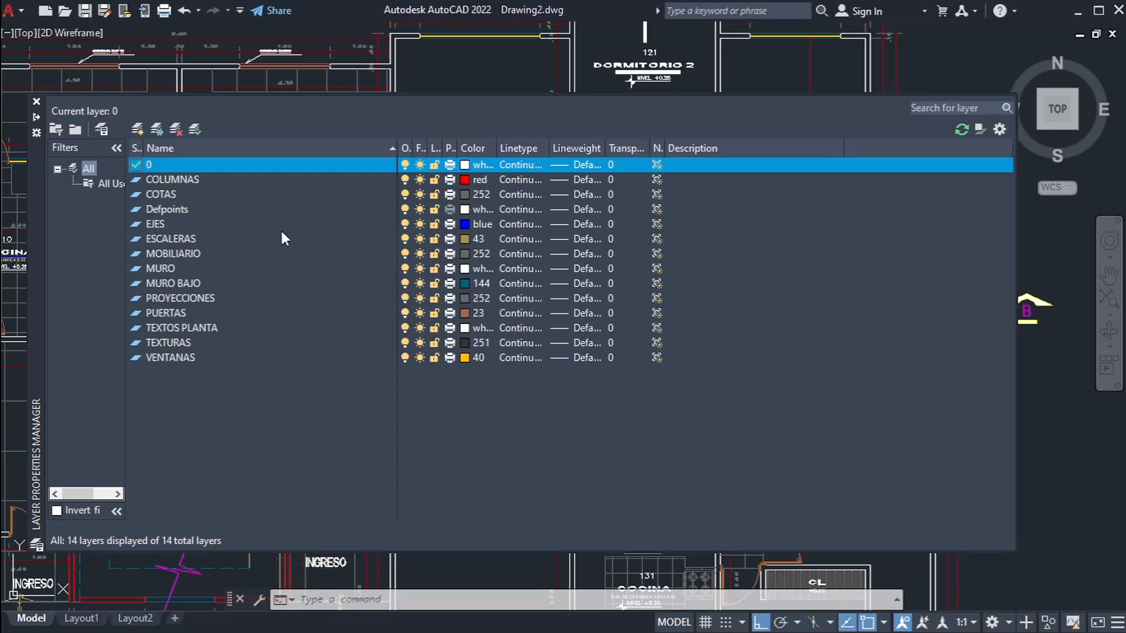
{"action": "left_click_drag", "start_coordinate": [606, 149], "coordinate": [802, 153]}
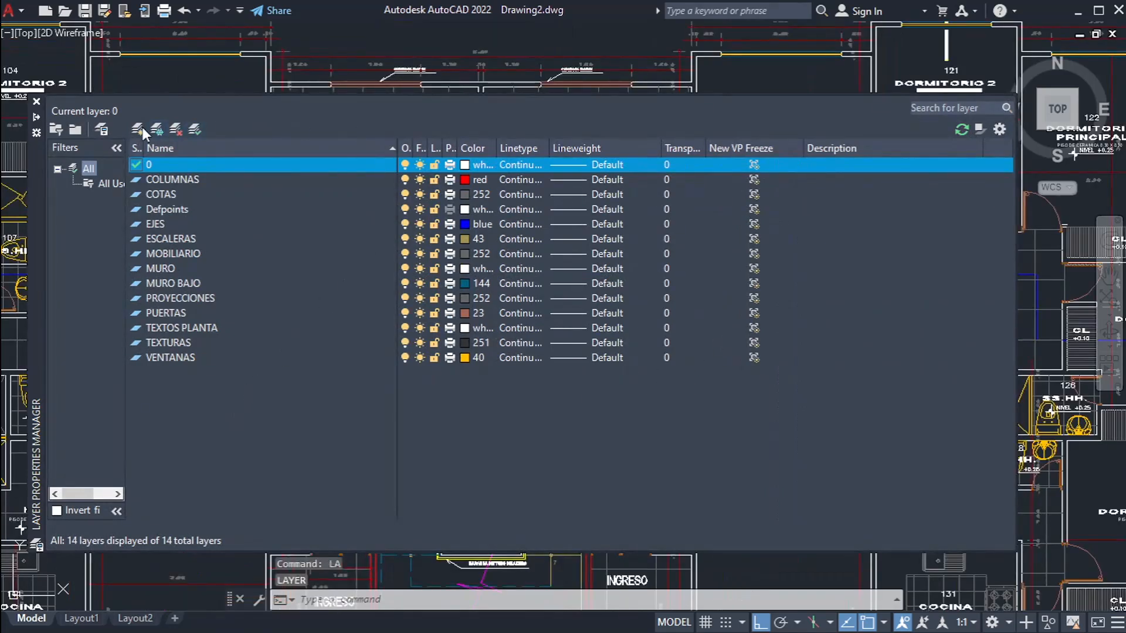
Step: Create a new layer named LAYER1
{"action": "left_click", "coordinate": [138, 129]}
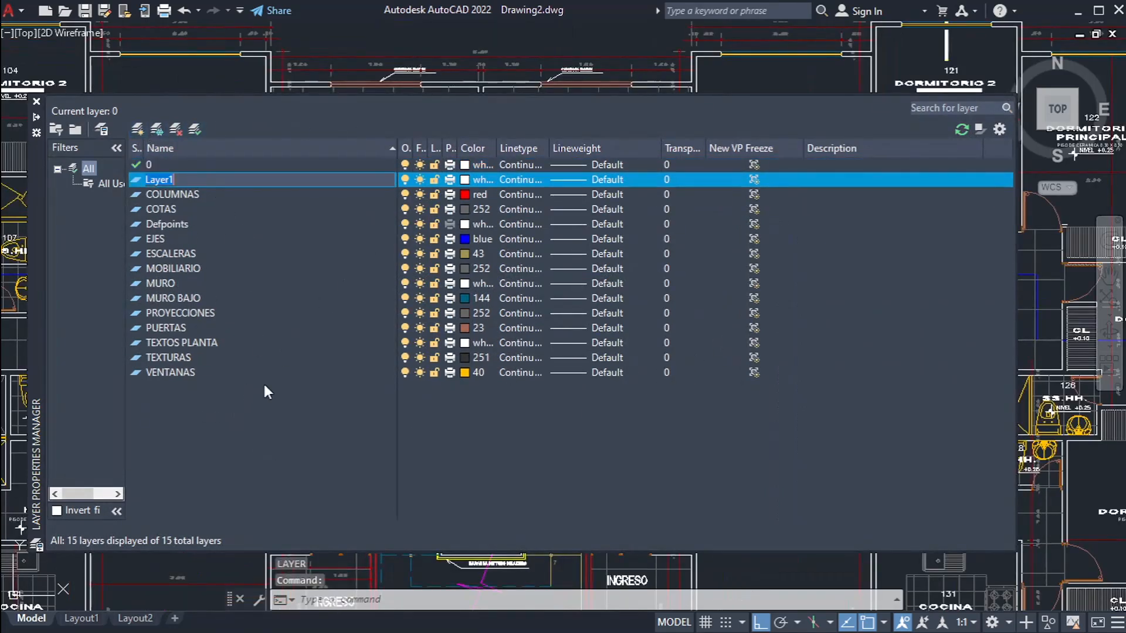
{"action": "type", "text": "L"}
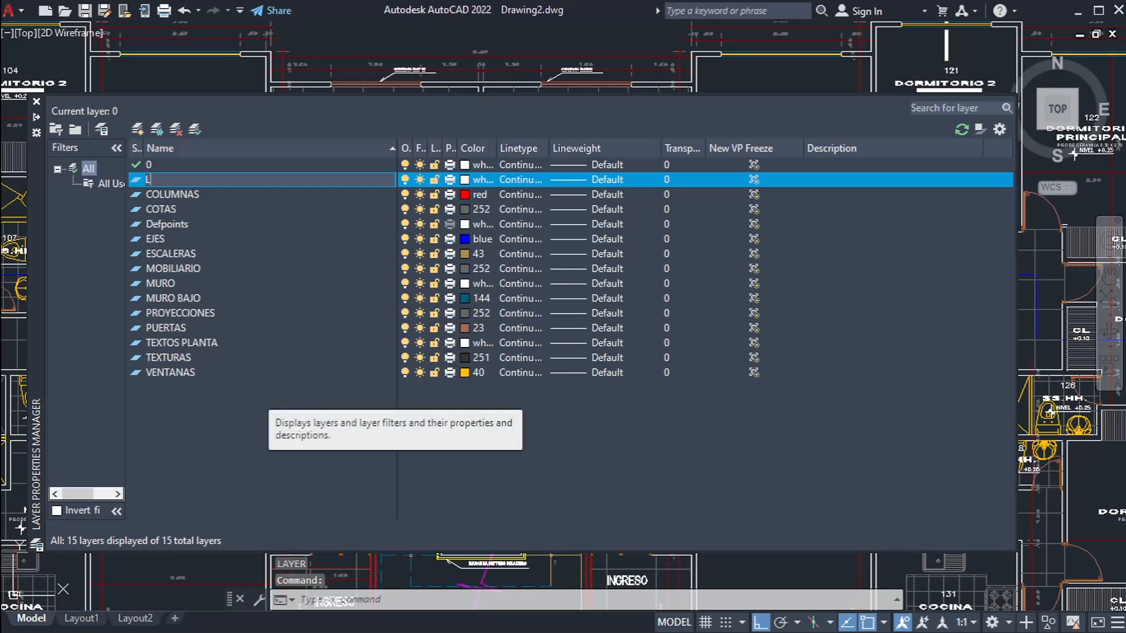
{"action": "type", "text": "AYER1"}
{"action": "key", "text": "Return"}
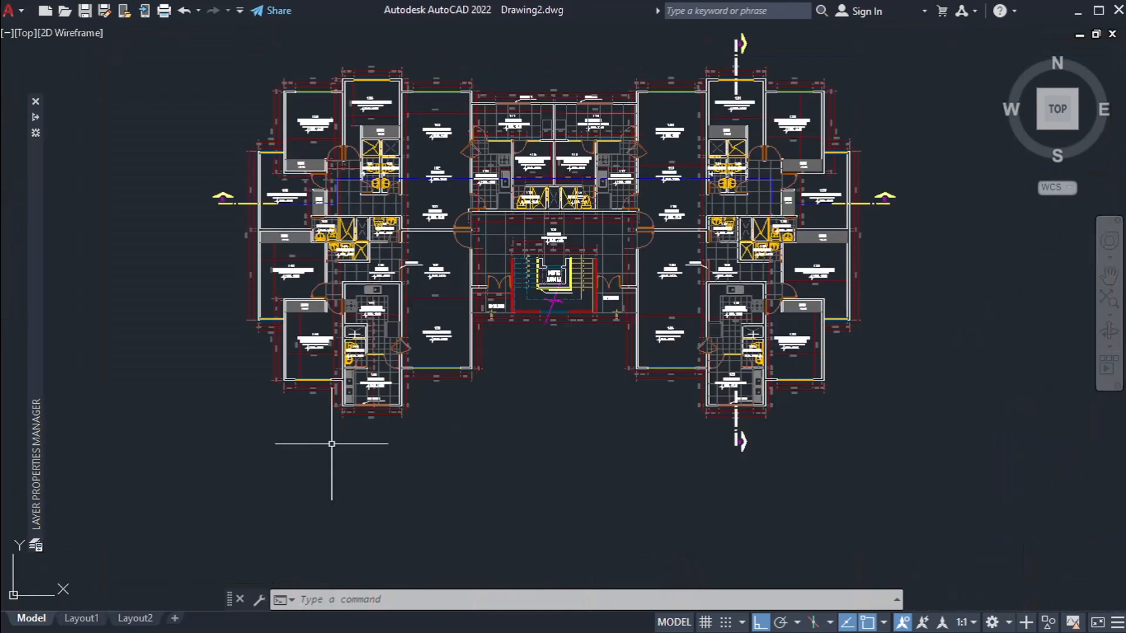
Step: Copy the washbasin block from SS.HH. 140 to an empty area outside the floor plan
{"action": "scroll", "coordinate": [340, 432], "scroll_direction": "up", "scroll_amount": 7}
{"action": "middle_click_drag", "start_coordinate": [490, 221], "coordinate": [503, 382]}
{"action": "scroll", "coordinate": [447, 236], "scroll_direction": "up", "scroll_amount": 6}
{"action": "left_click", "coordinate": [417, 255]}
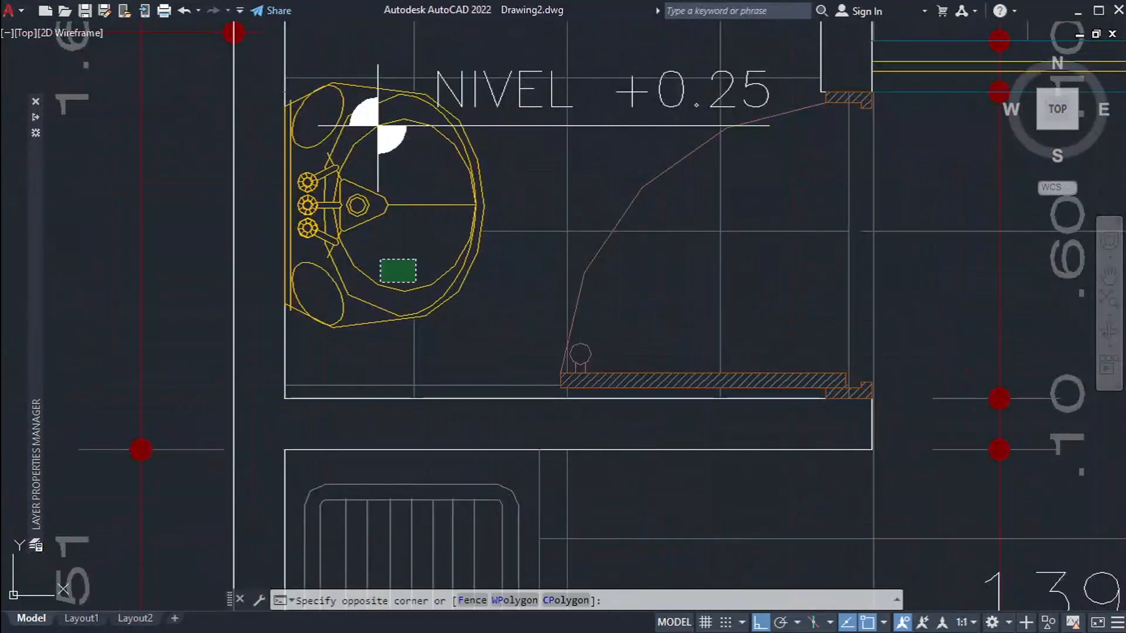
{"action": "left_click", "coordinate": [371, 282]}
{"action": "scroll", "coordinate": [443, 244], "scroll_direction": "down", "scroll_amount": 5}
{"action": "type", "text": "co"}
{"action": "key", "text": "Return"}
{"action": "left_click", "coordinate": [447, 244]}
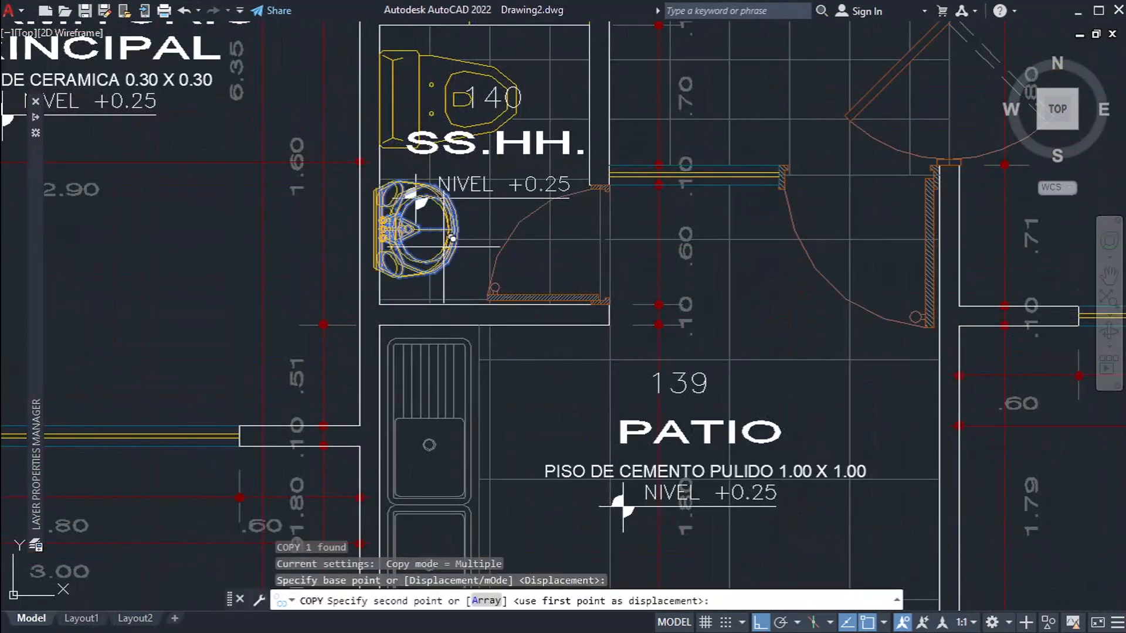
{"action": "scroll", "coordinate": [467, 66], "scroll_direction": "down", "scroll_amount": 10}
{"action": "left_click", "coordinate": [506, 296]}
{"action": "key", "text": "Escape"}
Step: Explode the copied washbasin block into individual objects and select all of them
{"action": "scroll", "coordinate": [360, 289], "scroll_direction": "up", "scroll_amount": 12}
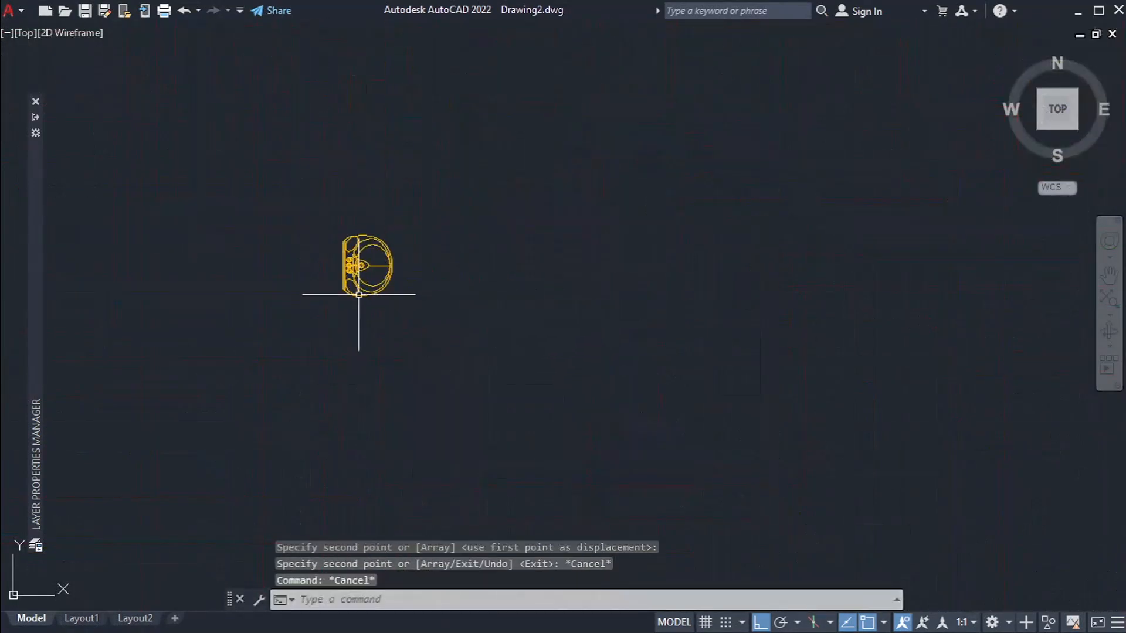
{"action": "left_click", "coordinate": [407, 325]}
{"action": "left_click", "coordinate": [305, 285]}
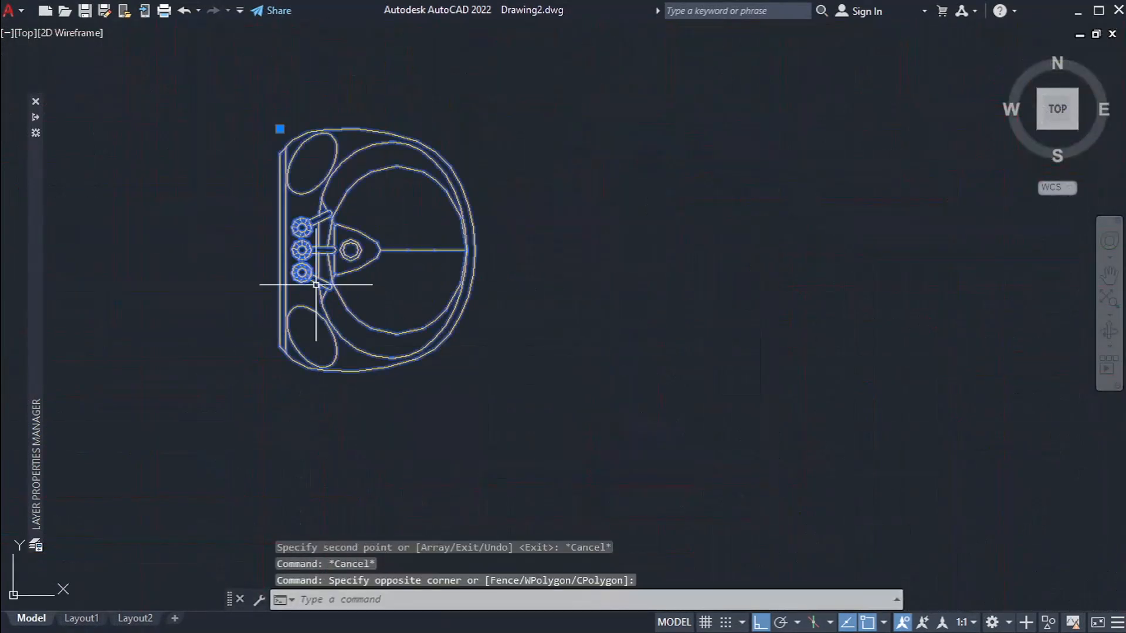
{"action": "middle_click_drag", "start_coordinate": [512, 295], "coordinate": [788, 324]}
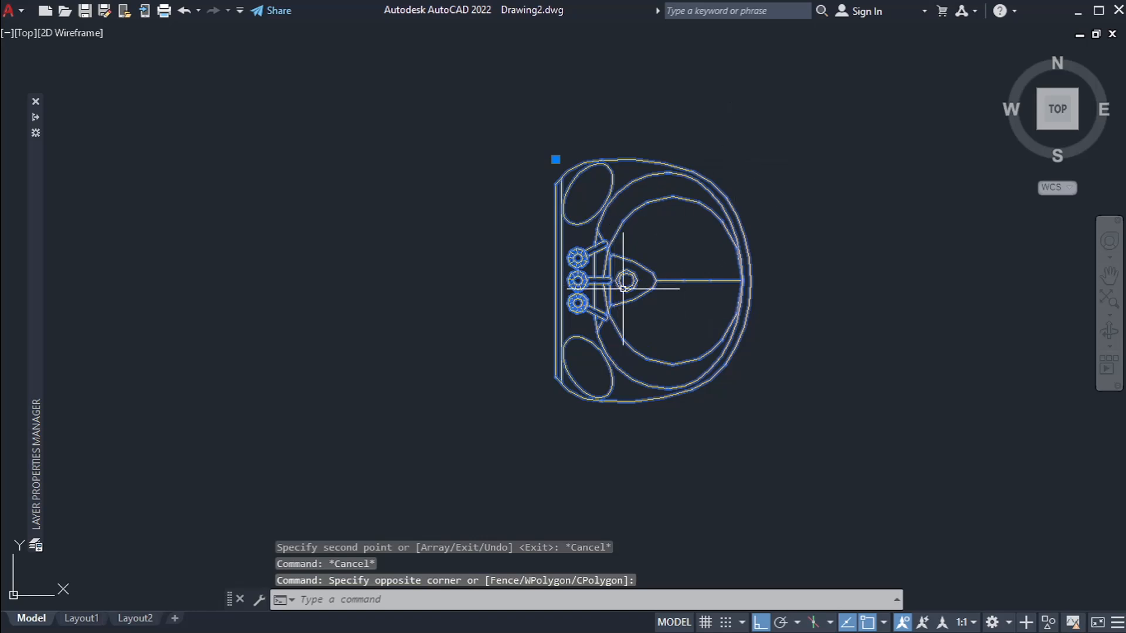
{"action": "key", "text": "ctrl+1"}
{"action": "left_click", "coordinate": [655, 231]}
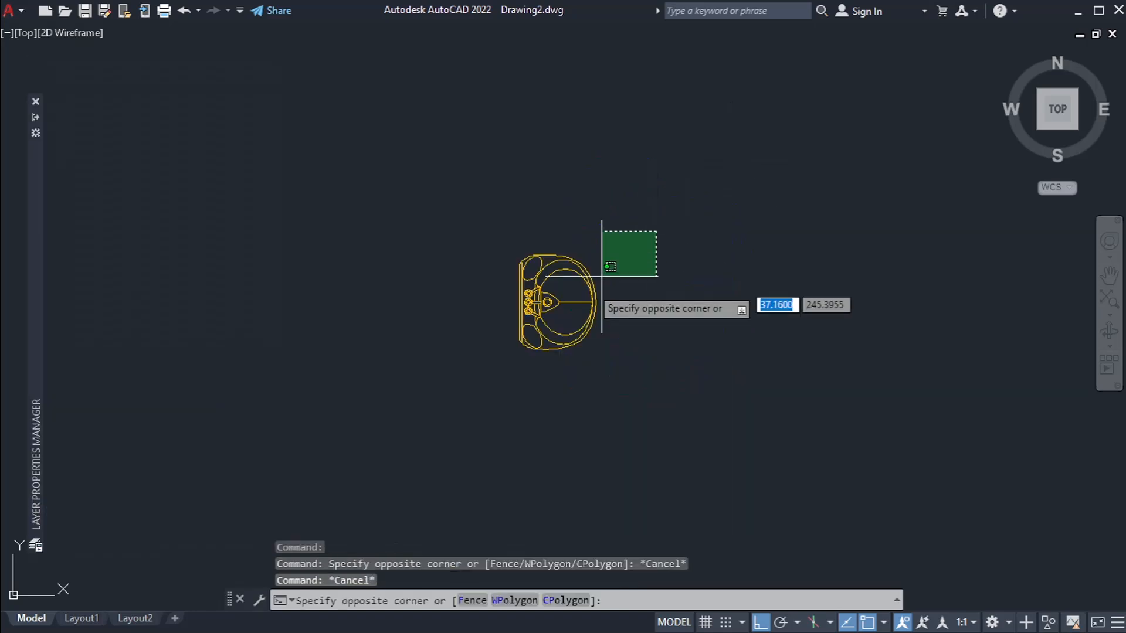
{"action": "left_click", "coordinate": [602, 276]}
{"action": "scroll", "coordinate": [589, 291], "scroll_direction": "up", "scroll_amount": 4}
{"action": "type", "text": "EE"}
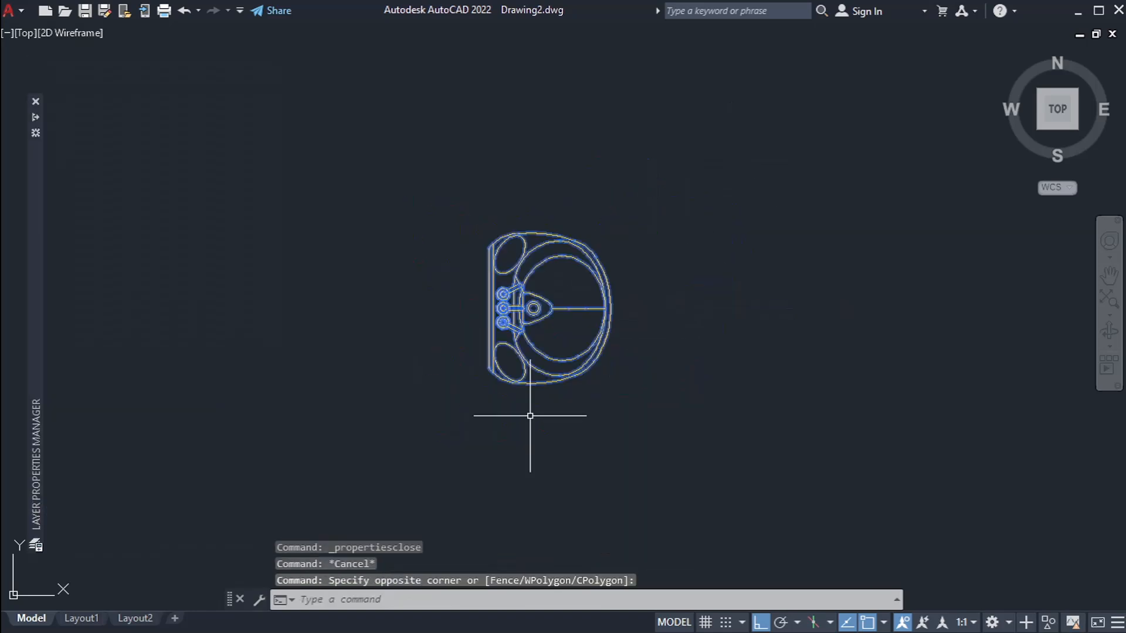
Step: Inspect the properties of the selected washbasin objects and the layers available for them, leaving without a choice
{"action": "key", "text": "ctrl+1"}
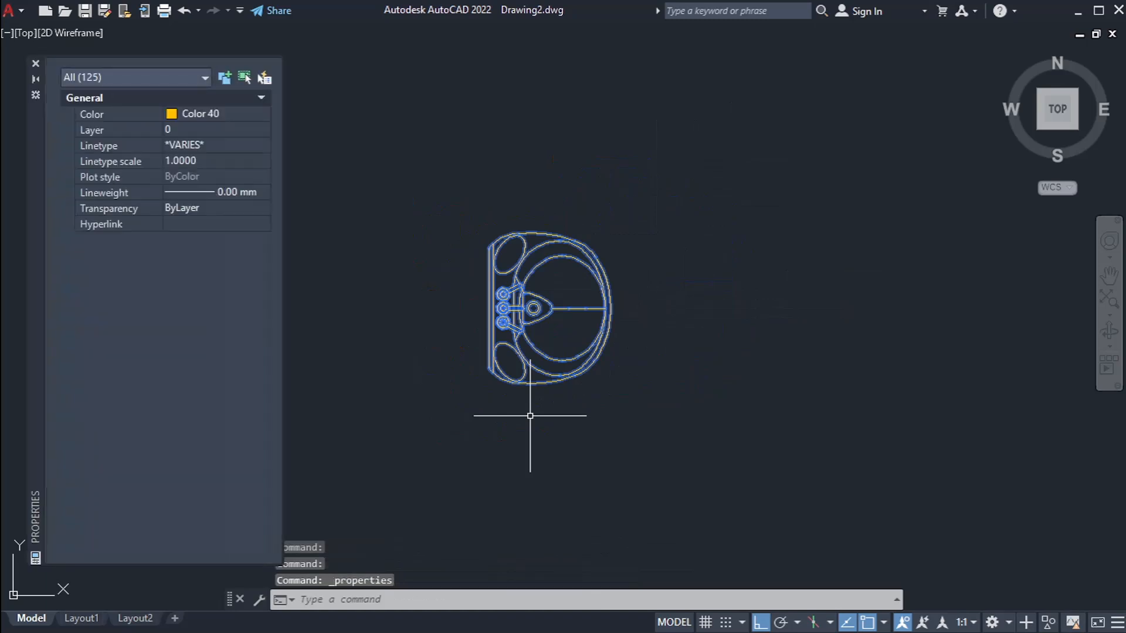
{"action": "left_click", "coordinate": [231, 129]}
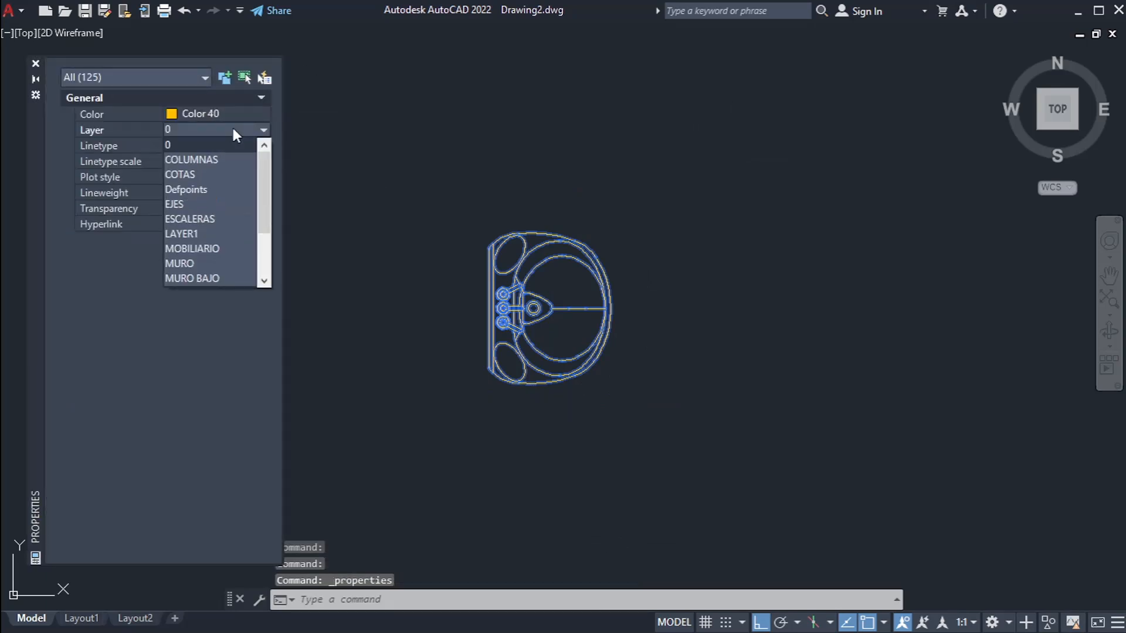
{"action": "key", "text": "Escape"}
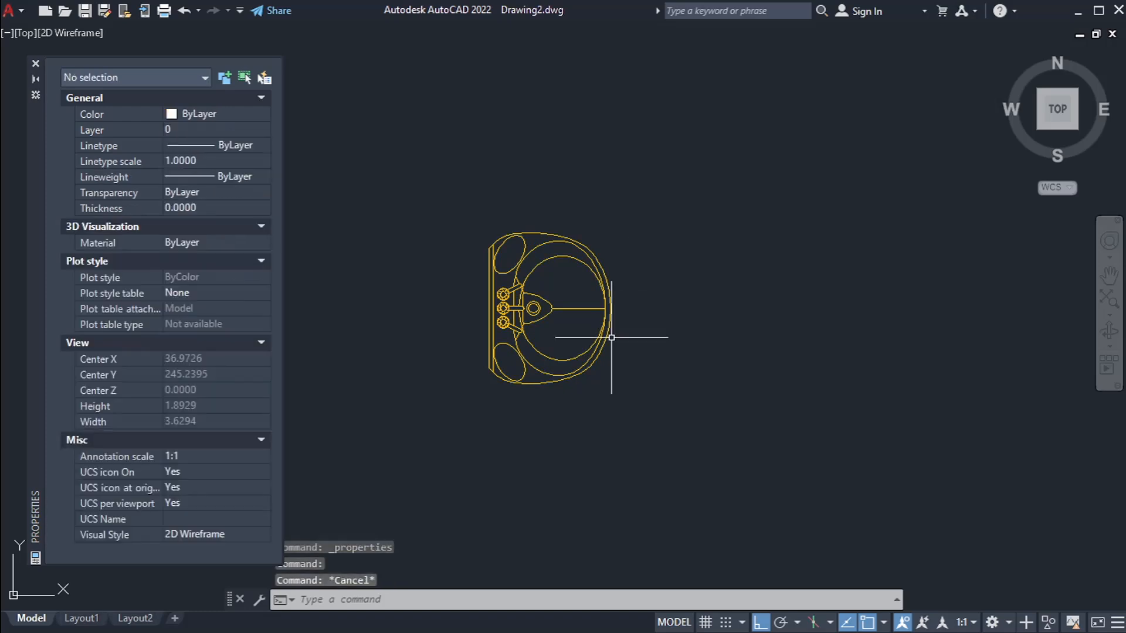
Step: Put away the object properties and widen the Color column in the layer list so the colour names are readable
{"action": "scroll", "coordinate": [573, 357], "scroll_direction": "up", "scroll_amount": 2}
{"action": "key", "text": "ctrl+1"}
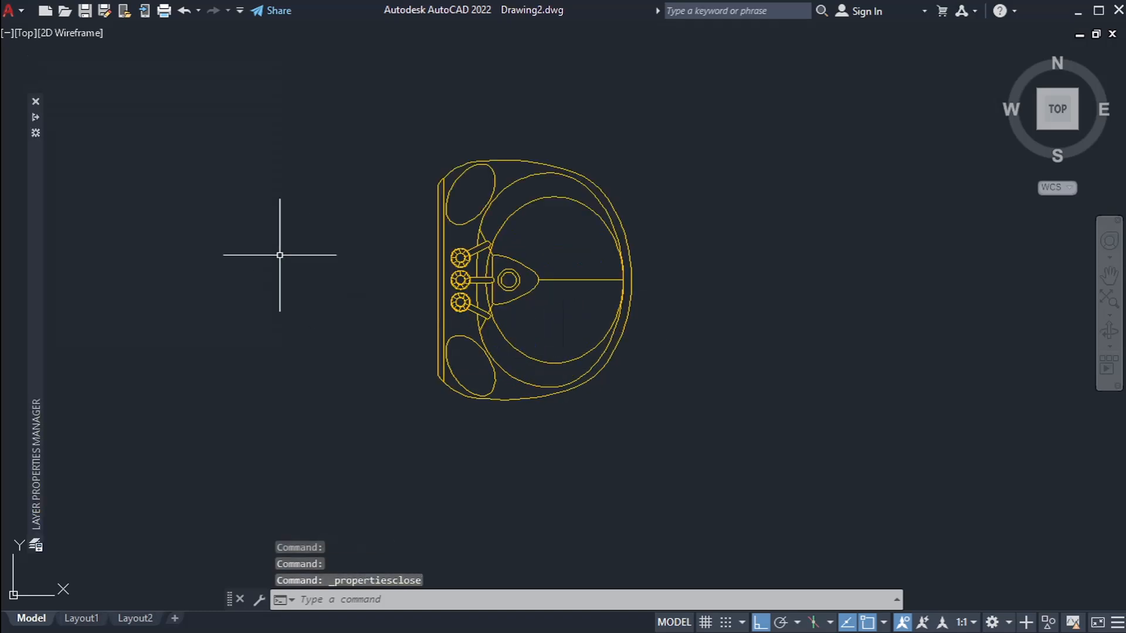
{"action": "key", "text": "Escape"}
{"action": "mouse_move", "coordinate": [40, 236]}
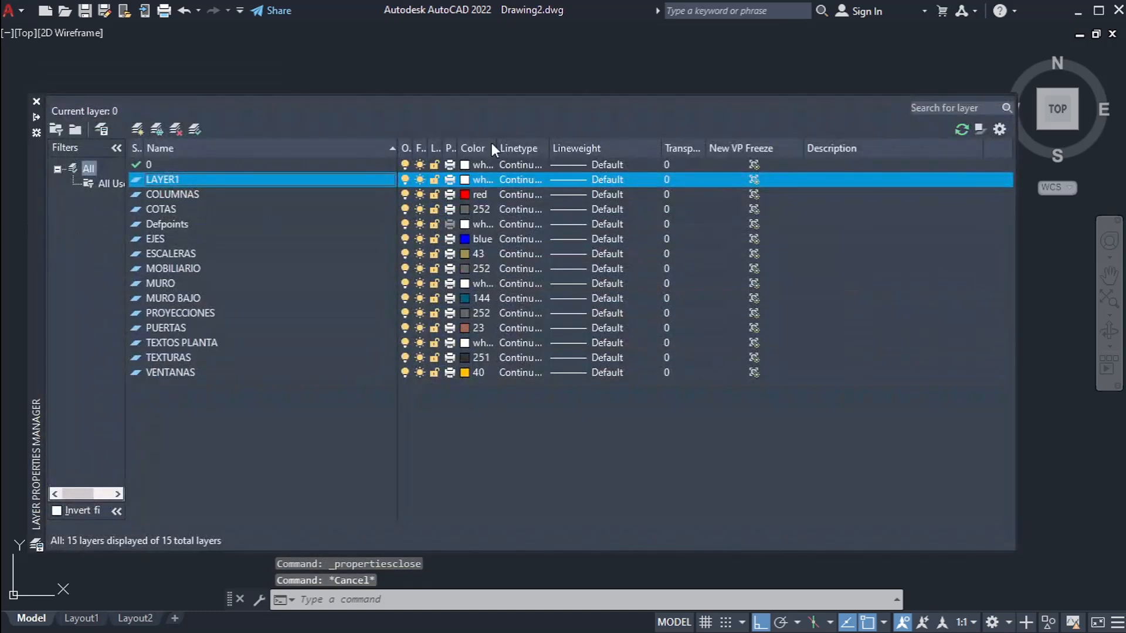
{"action": "left_click_drag", "start_coordinate": [496, 146], "coordinate": [551, 147]}
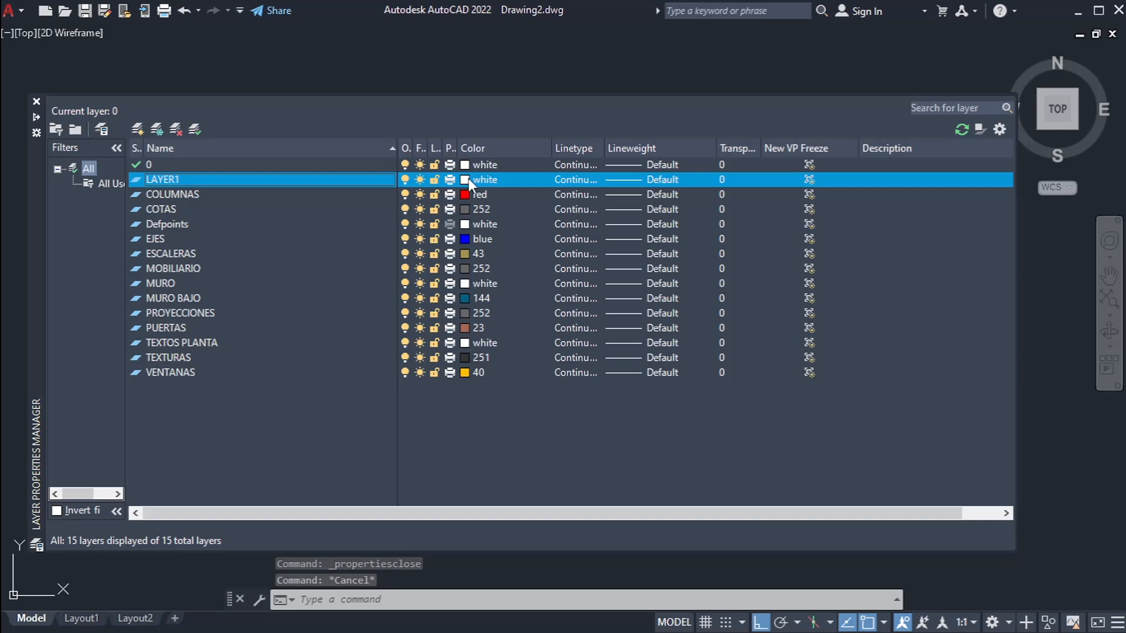
{"action": "left_click", "coordinate": [269, 88]}
{"action": "key", "text": "Escape"}
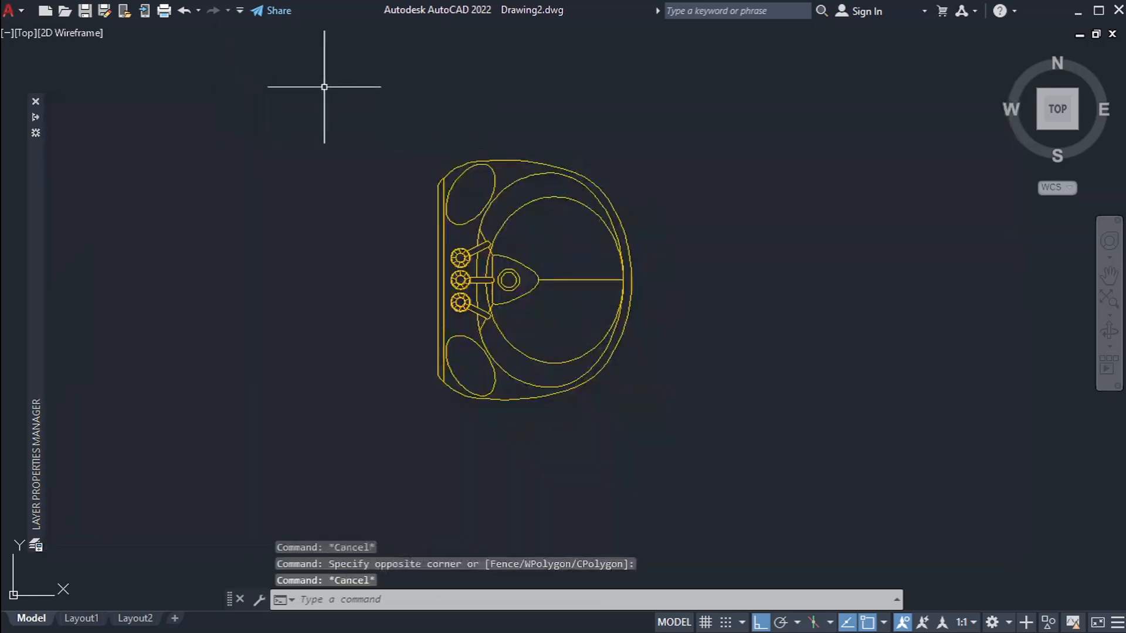
Step: Set the colour of all the exploded washbasin objects to ByLayer
{"action": "left_click", "coordinate": [747, 135]}
{"action": "left_click", "coordinate": [397, 414]}
{"action": "key", "text": "ctrl+1"}
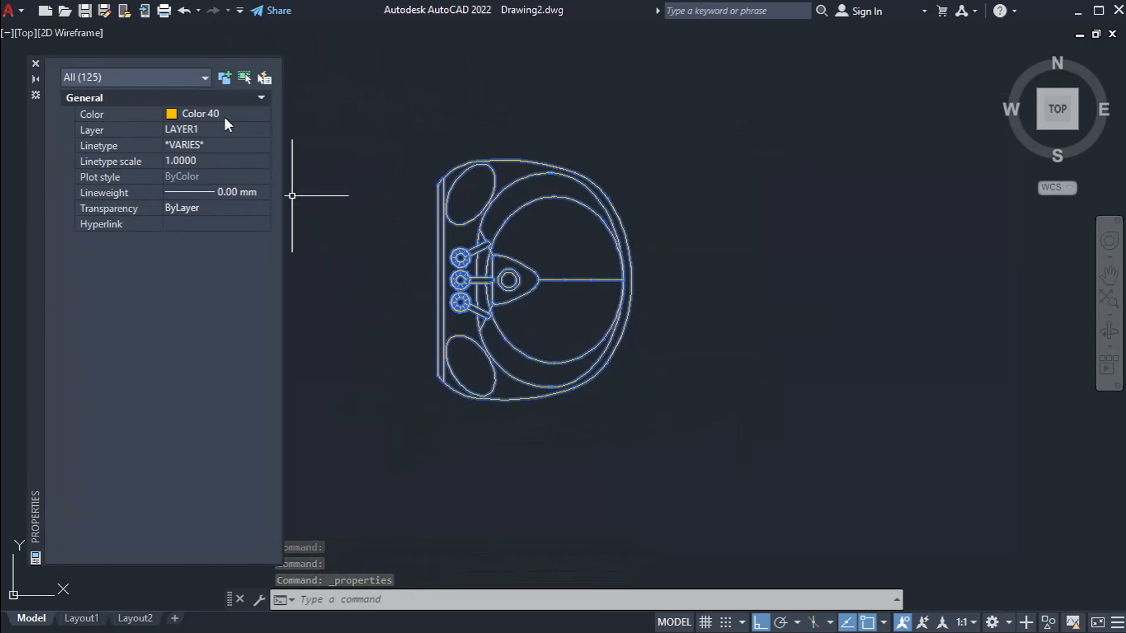
{"action": "left_click", "coordinate": [241, 113]}
{"action": "scroll", "coordinate": [237, 126], "scroll_direction": "up", "scroll_amount": 1}
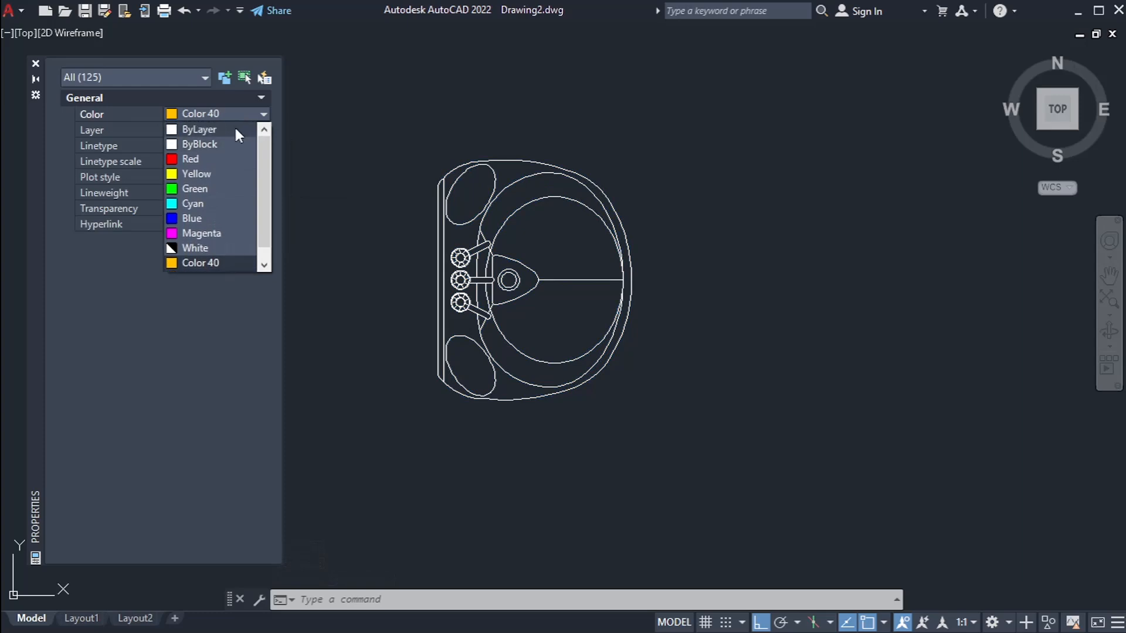
{"action": "left_click", "coordinate": [88, 128]}
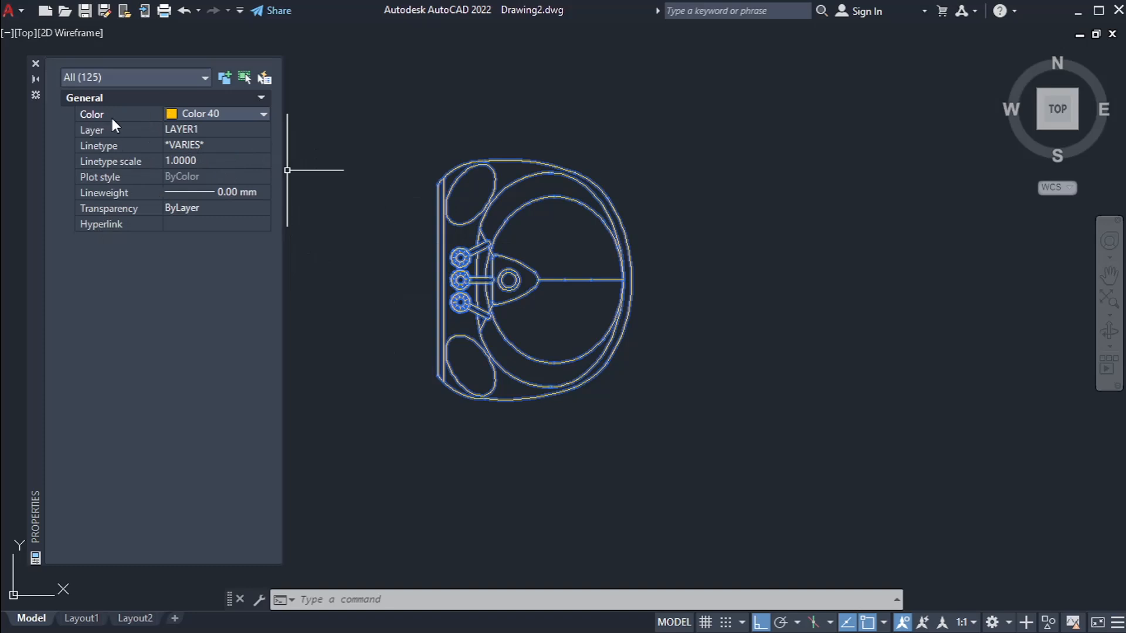
{"action": "left_click", "coordinate": [182, 114]}
{"action": "scroll", "coordinate": [229, 153], "scroll_direction": "up", "scroll_amount": 1}
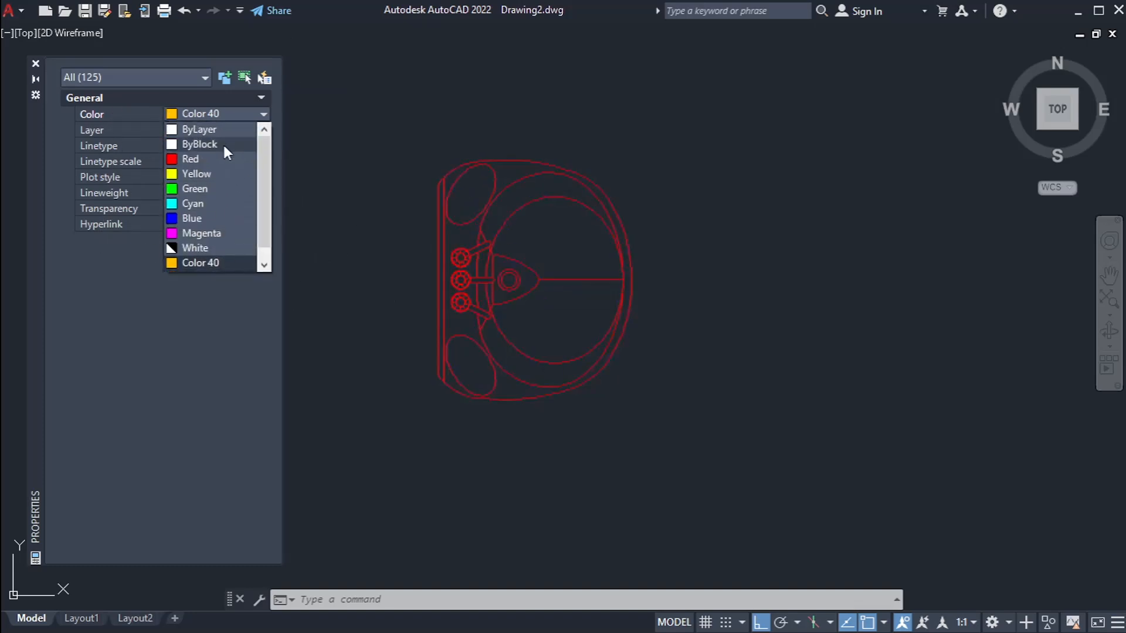
{"action": "left_click", "coordinate": [215, 132]}
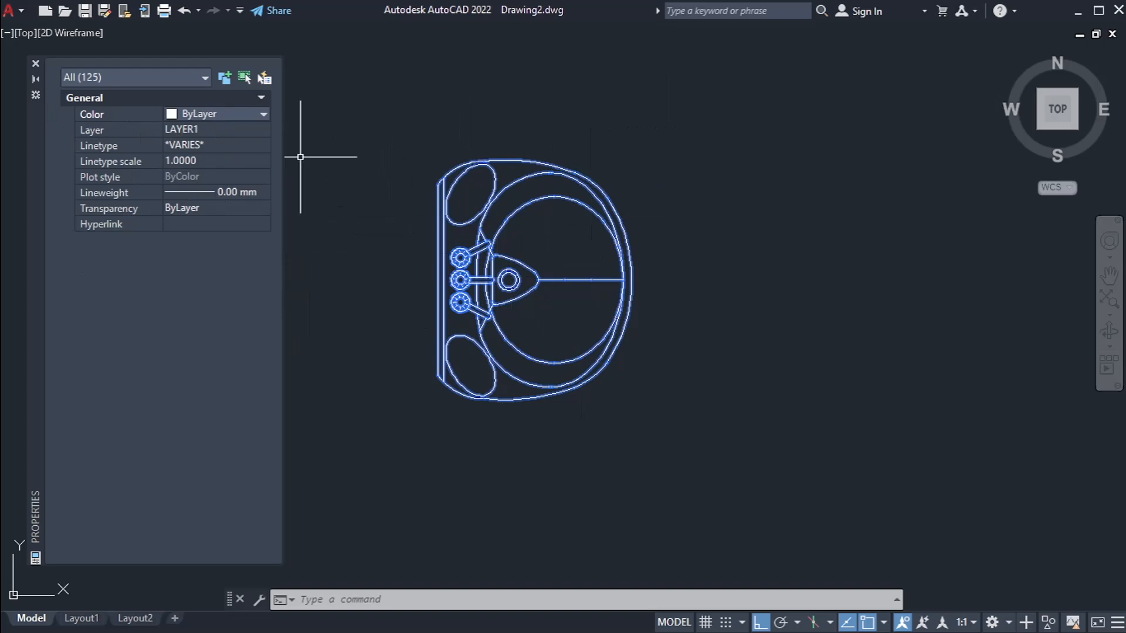
Step: Clear the washbasin selection and set the colour of LAYER1 to 192
{"action": "key", "text": "ctrl+1"}
{"action": "key", "text": "Escape"}
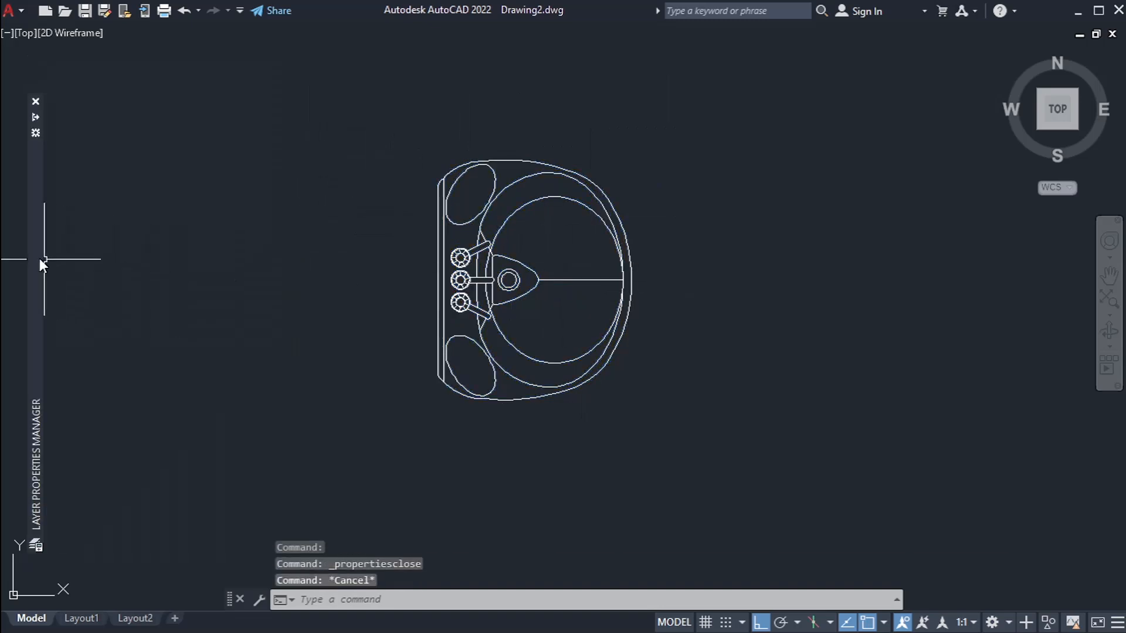
{"action": "mouse_move", "coordinate": [40, 258]}
{"action": "left_click", "coordinate": [474, 179]}
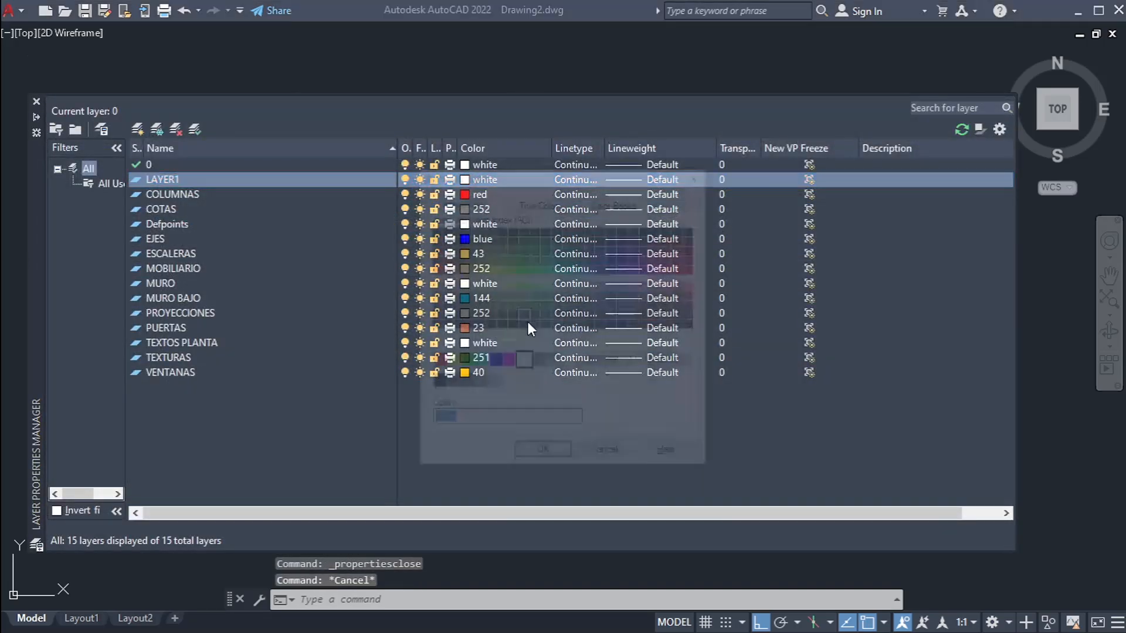
{"action": "double_click", "coordinate": [628, 276]}
{"action": "left_click", "coordinate": [1036, 313]}
{"action": "key", "text": "Escape"}
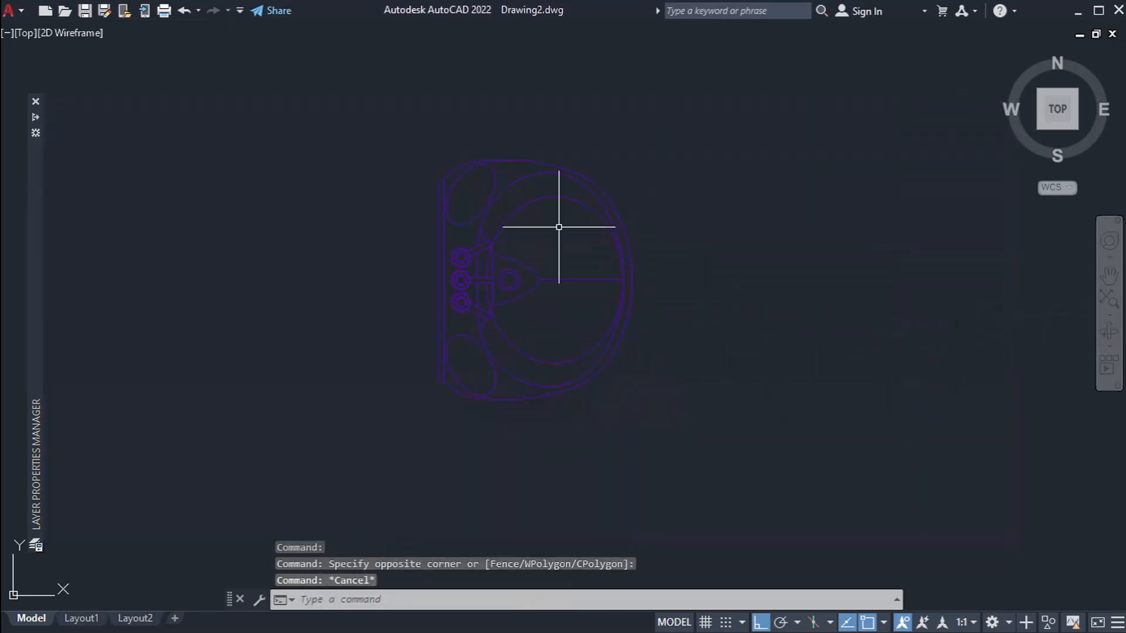
Step: Set the colour of LAYER1 to 130
{"action": "mouse_move", "coordinate": [33, 286]}
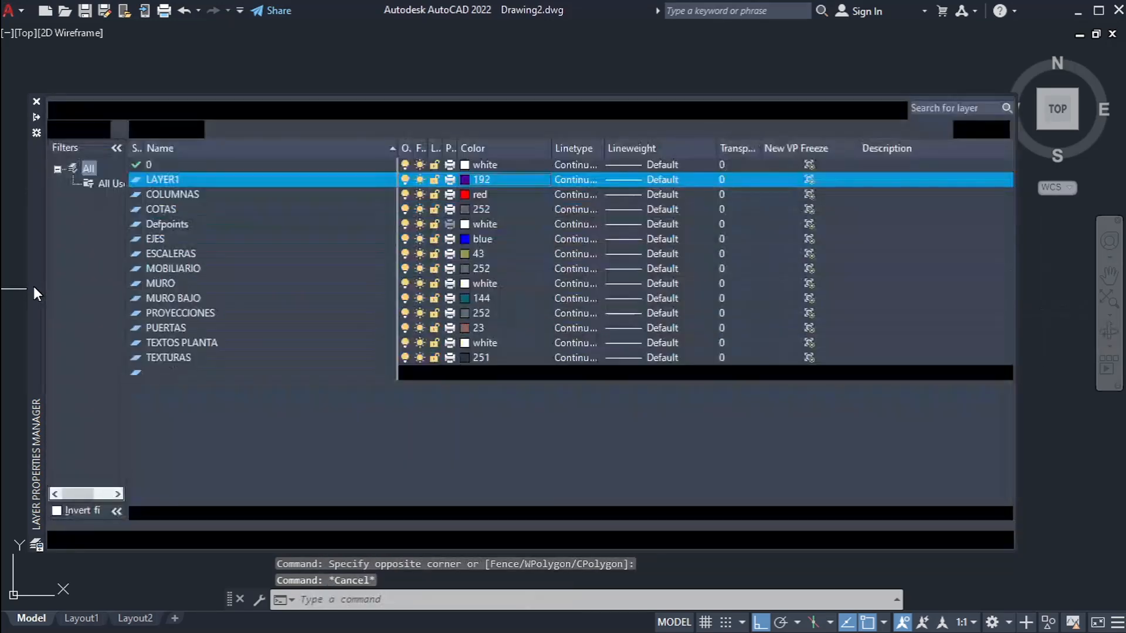
{"action": "left_click", "coordinate": [474, 182]}
{"action": "left_click", "coordinate": [568, 269]}
{"action": "left_click", "coordinate": [543, 456]}
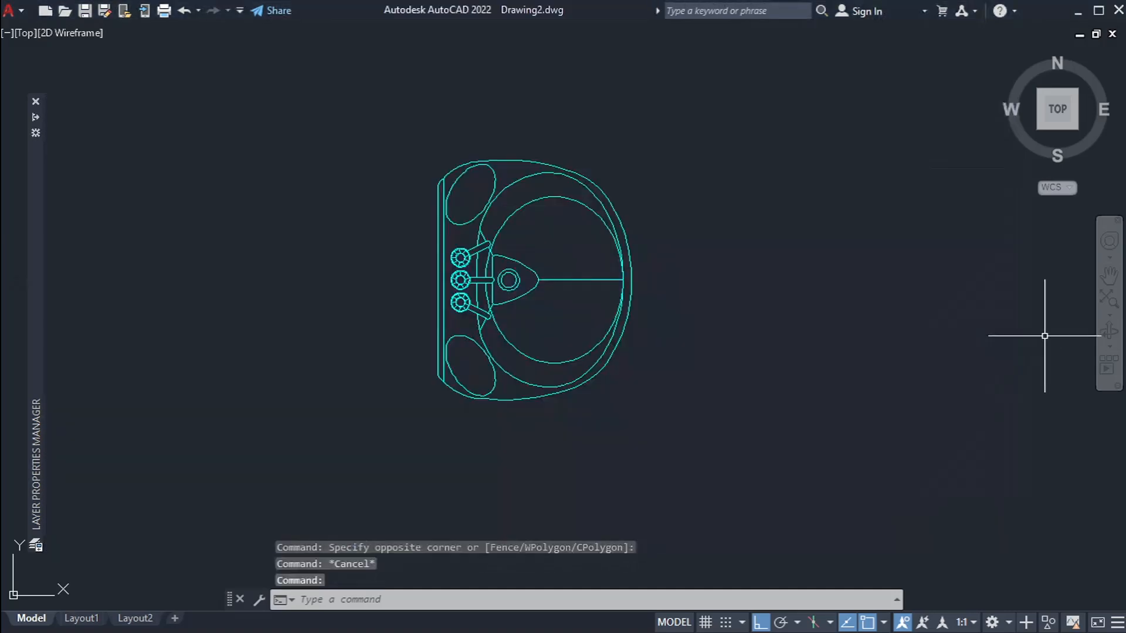
{"action": "middle_click_drag", "start_coordinate": [823, 344], "coordinate": [802, 332]}
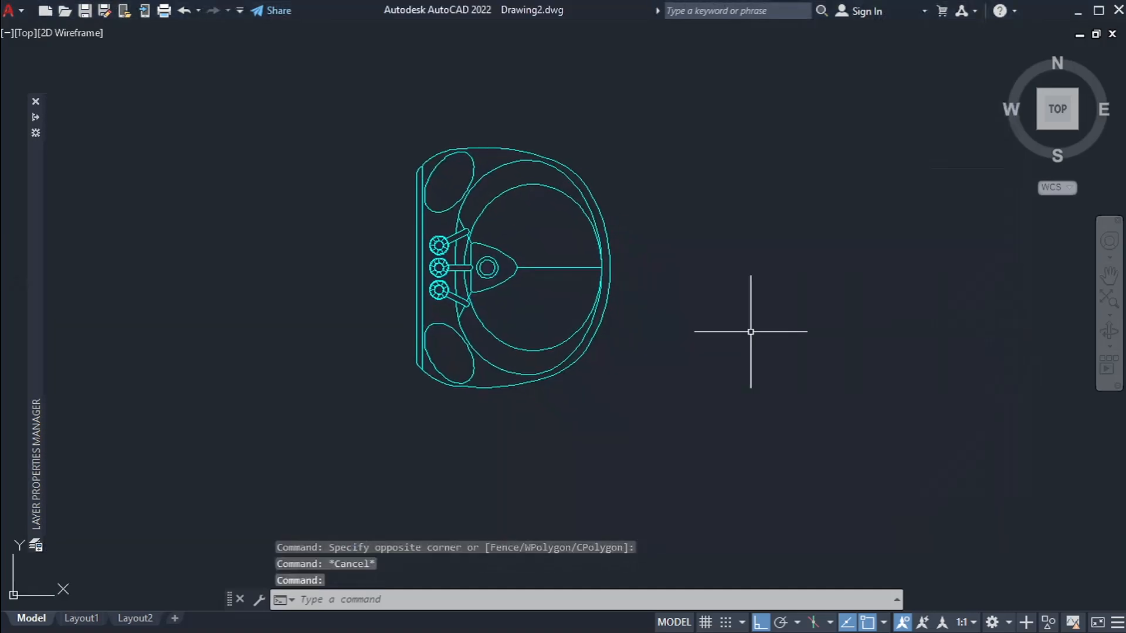
{"action": "scroll", "coordinate": [676, 337], "scroll_direction": "down", "scroll_amount": 4}
{"action": "key", "text": "Escape"}
{"action": "key", "text": "Escape"}
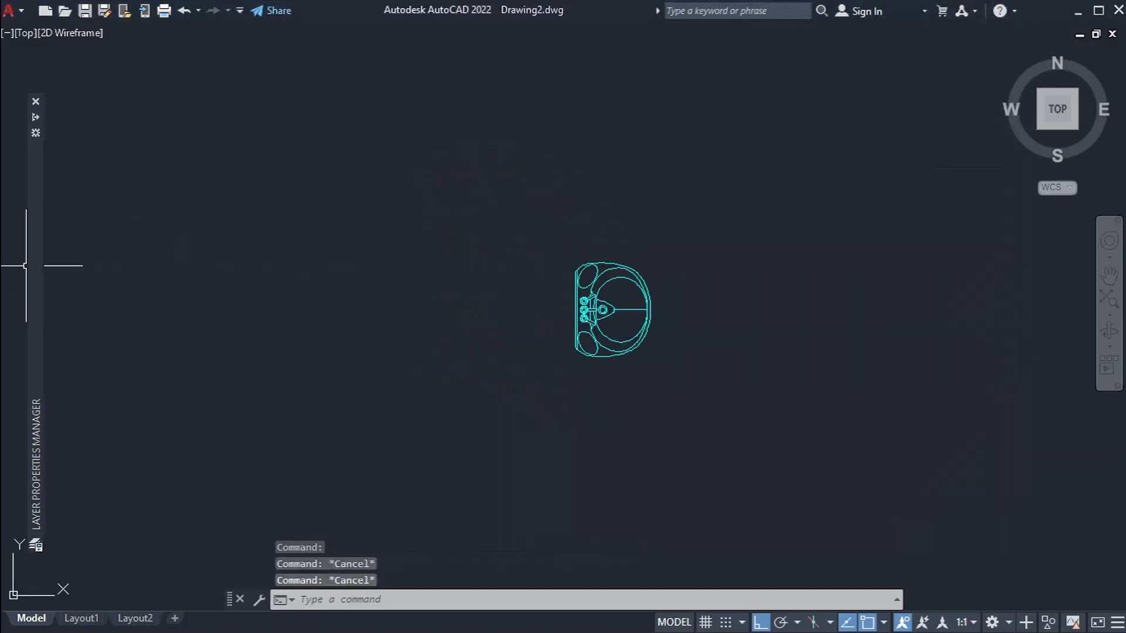
Step: Widen the On, Freeze and Lock columns in the layer list and lock LAYER1
{"action": "mouse_move", "coordinate": [32, 266]}
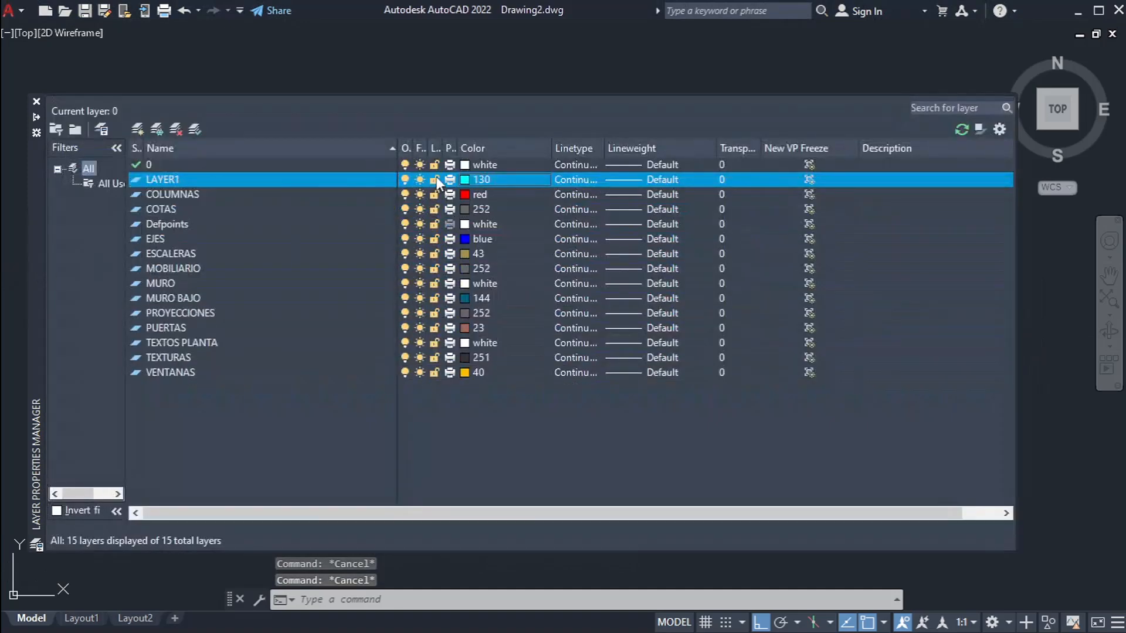
{"action": "mouse_move", "coordinate": [443, 148]}
{"action": "left_mouse_down"}
{"action": "mouse_move", "coordinate": [488, 147]}
{"action": "mouse_move", "coordinate": [448, 149]}
{"action": "left_mouse_up"}
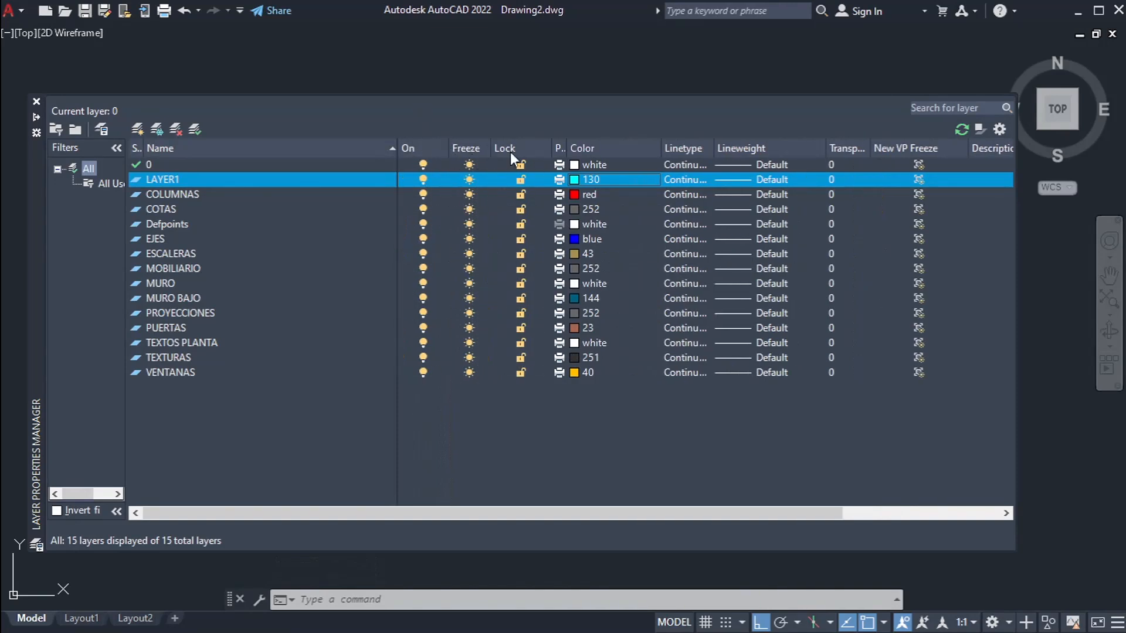
{"action": "left_click", "coordinate": [519, 180]}
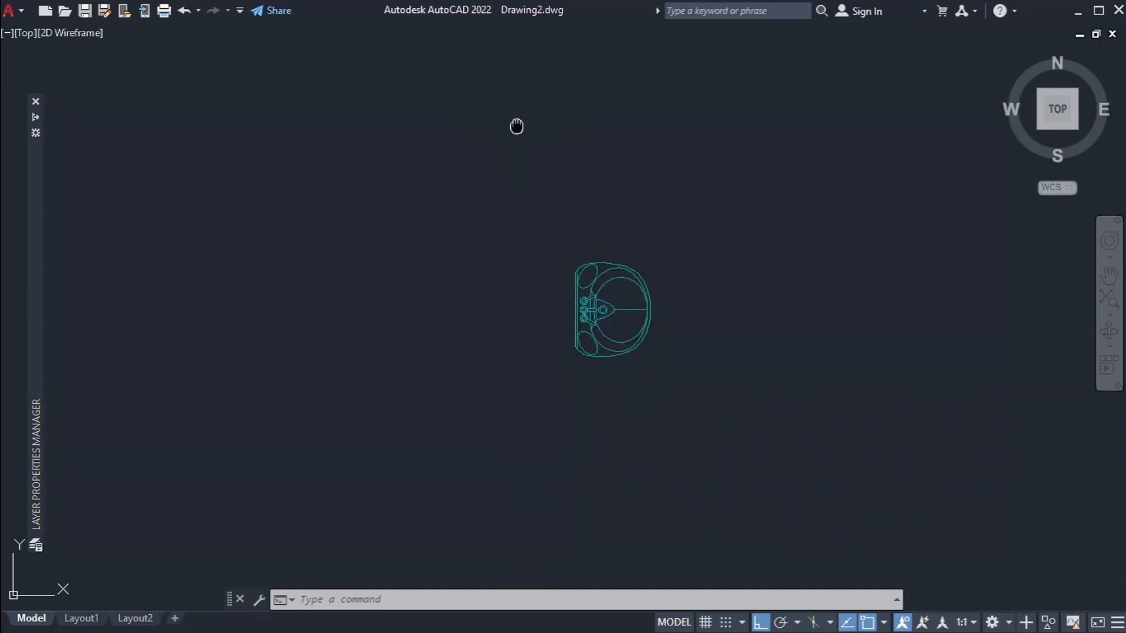
{"action": "scroll", "coordinate": [615, 245], "scroll_direction": "up", "scroll_amount": 6}
{"action": "mouse_move", "coordinate": [589, 246]}
{"action": "middle_mouse_down"}
{"action": "mouse_move", "coordinate": [955, 262]}
{"action": "mouse_move", "coordinate": [886, 181]}
{"action": "middle_mouse_up"}
{"action": "scroll", "coordinate": [918, 272], "scroll_direction": "down", "scroll_amount": 3}
{"action": "scroll", "coordinate": [918, 271], "scroll_direction": "down", "scroll_amount": 2}
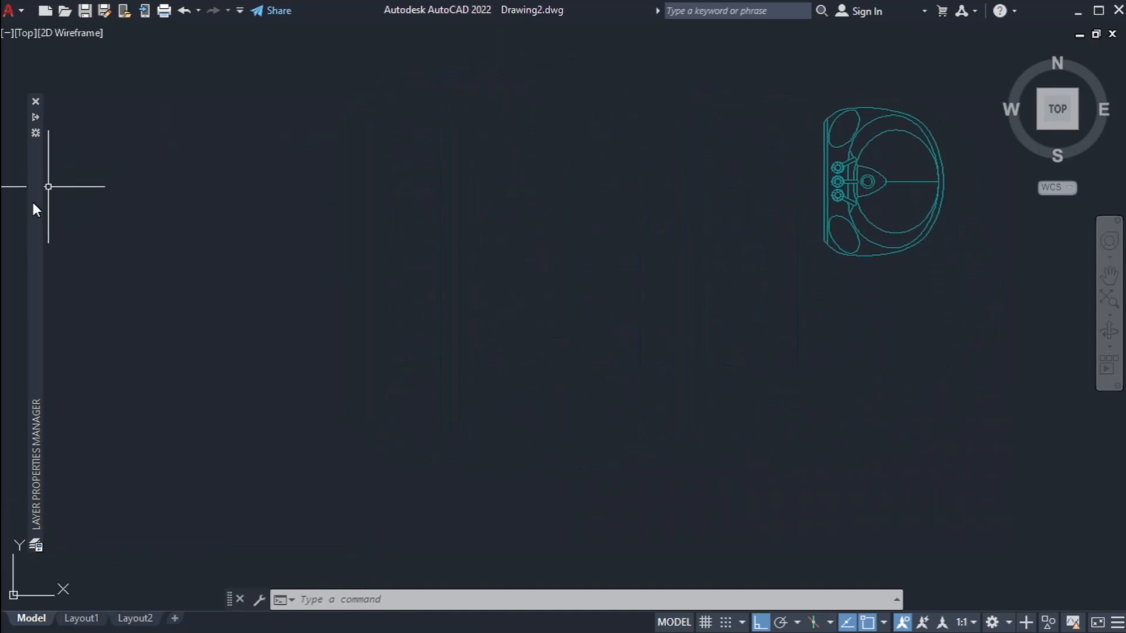
Step: Unlock LAYER1 to compare how the washbasin is displayed and lock it again
{"action": "mouse_move", "coordinate": [33, 203]}
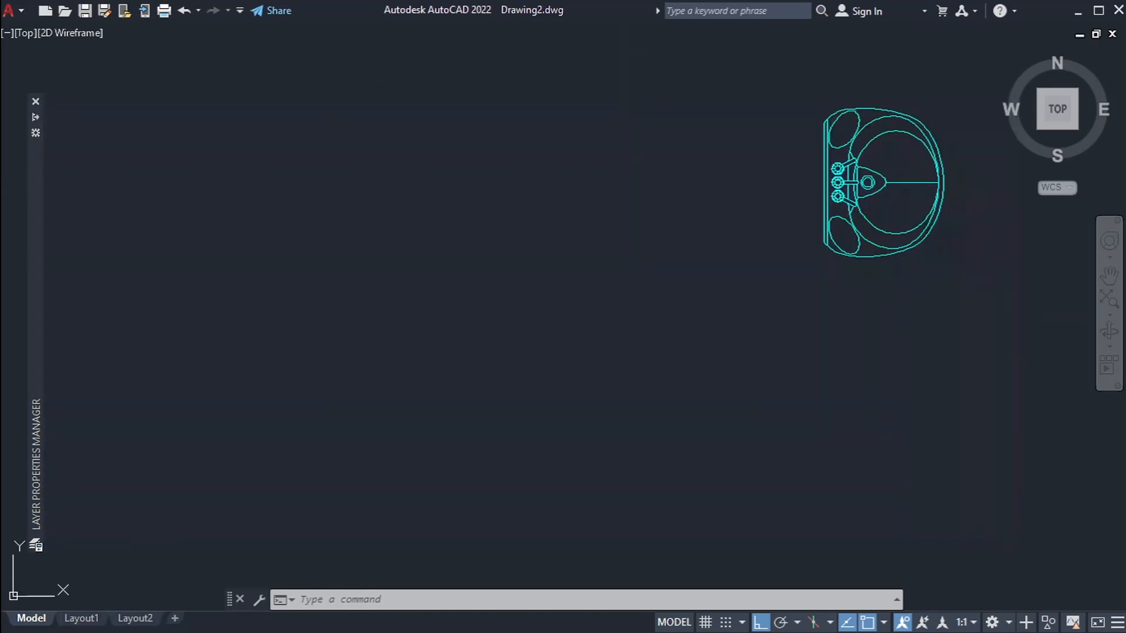
{"action": "middle_click_drag", "start_coordinate": [884, 190], "coordinate": [872, 198]}
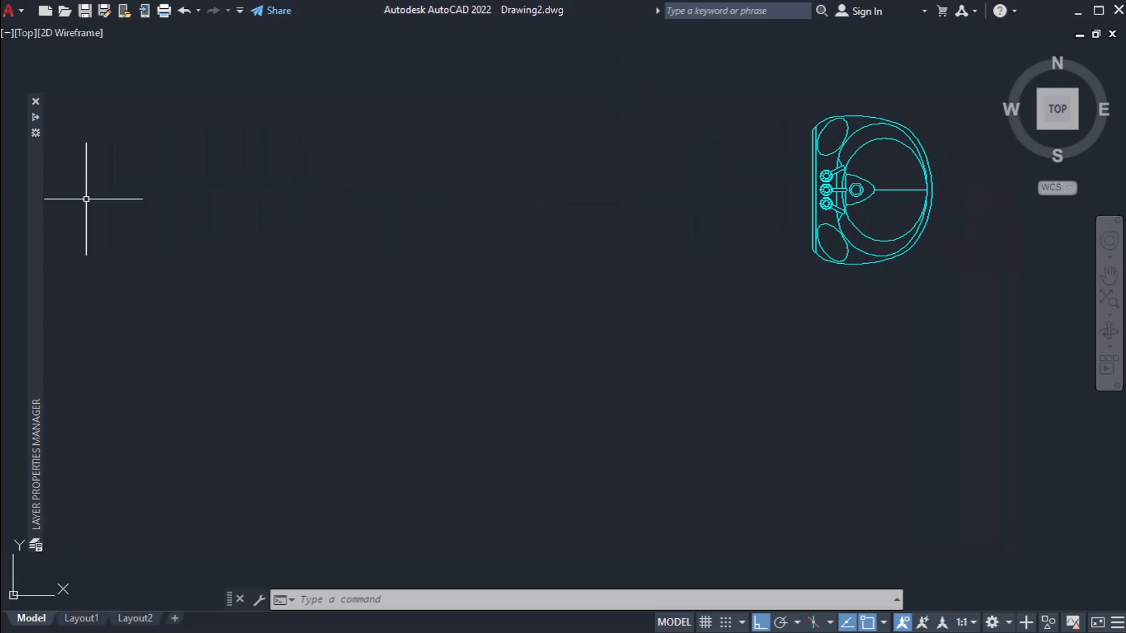
{"action": "mouse_move", "coordinate": [39, 204]}
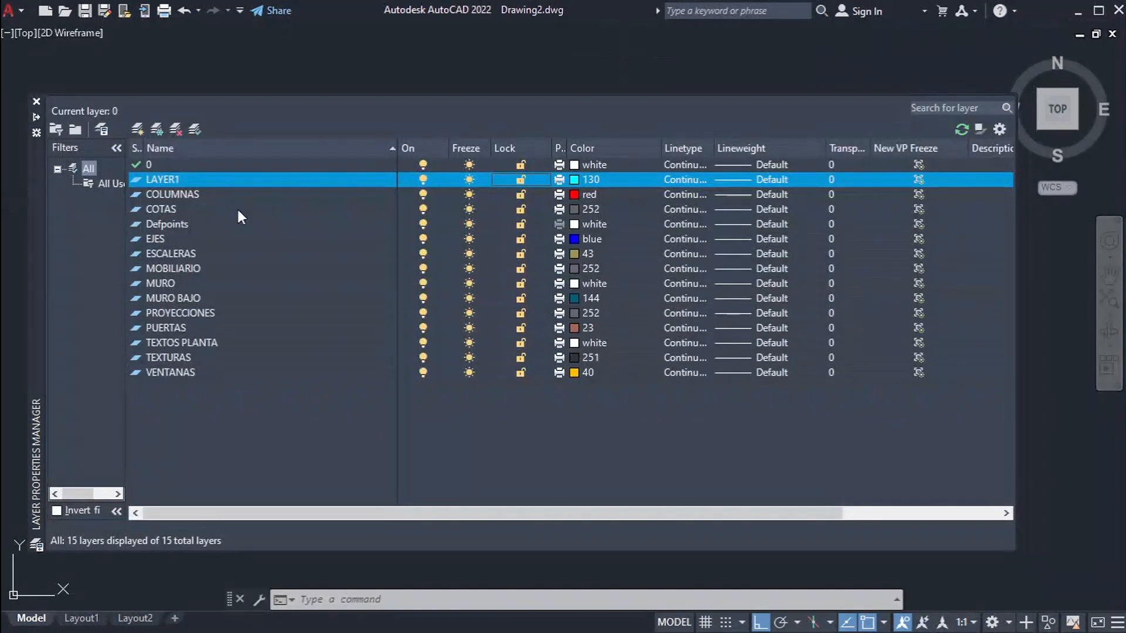
{"action": "left_click", "coordinate": [520, 178]}
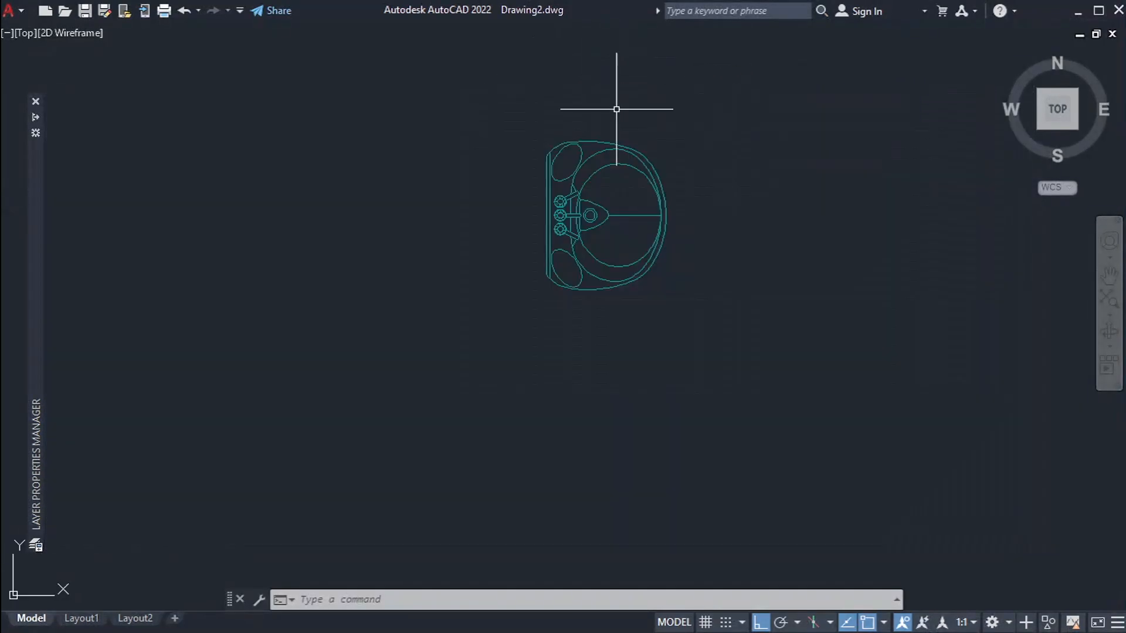
Step: Test selecting the washbasin objects with LAYER1 locked and clear the selection
{"action": "scroll", "coordinate": [617, 223], "scroll_direction": "up", "scroll_amount": 6}
{"action": "left_click", "coordinate": [593, 126]}
{"action": "left_click", "coordinate": [557, 181]}
{"action": "scroll", "coordinate": [523, 305], "scroll_direction": "down", "scroll_amount": 6}
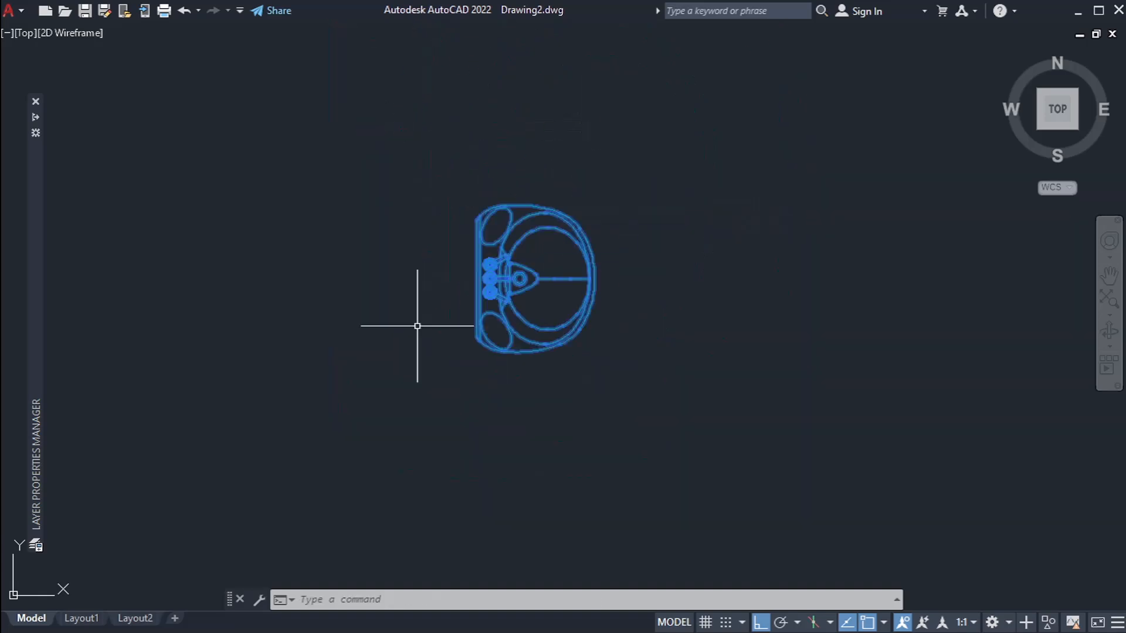
{"action": "key", "text": "Escape"}
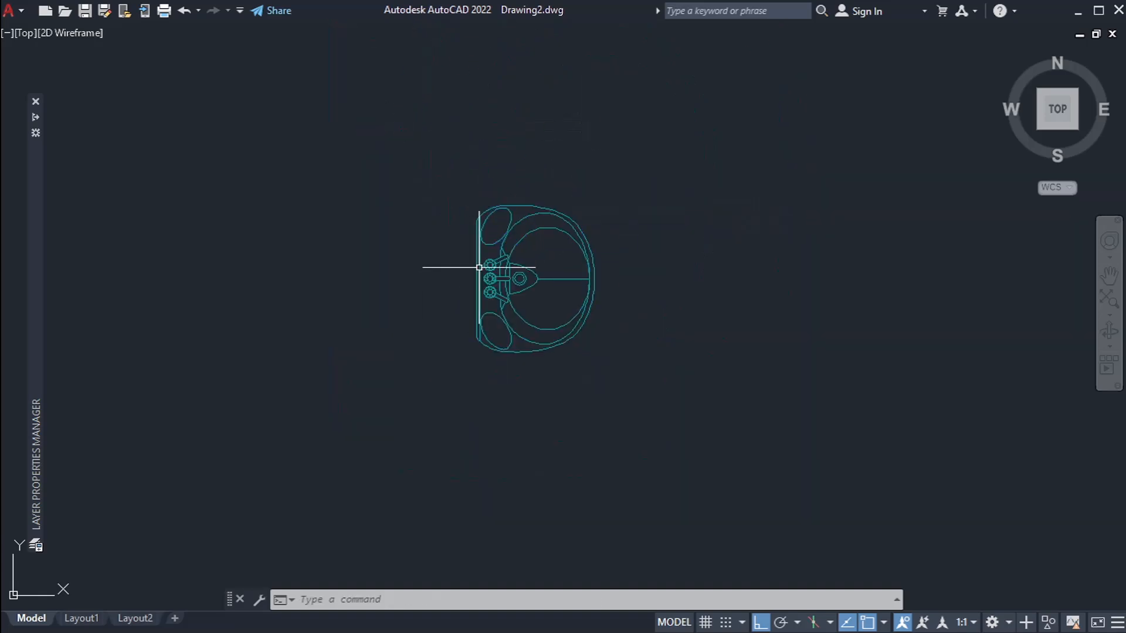
Step: Try to copy and move the washbasin objects on the locked LAYER1
{"action": "scroll", "coordinate": [476, 271], "scroll_direction": "up", "scroll_amount": 2}
{"action": "scroll", "coordinate": [466, 330], "scroll_direction": "down", "scroll_amount": 2}
{"action": "left_click", "coordinate": [658, 176]}
{"action": "left_click", "coordinate": [428, 426]}
{"action": "type", "text": "co"}
{"action": "key", "text": "Return"}
{"action": "left_click", "coordinate": [522, 431]}
{"action": "left_click", "coordinate": [652, 401]}
{"action": "key", "text": "Escape"}
{"action": "type", "text": "m"}
{"action": "key", "text": "Return"}
{"action": "key", "text": "Escape"}
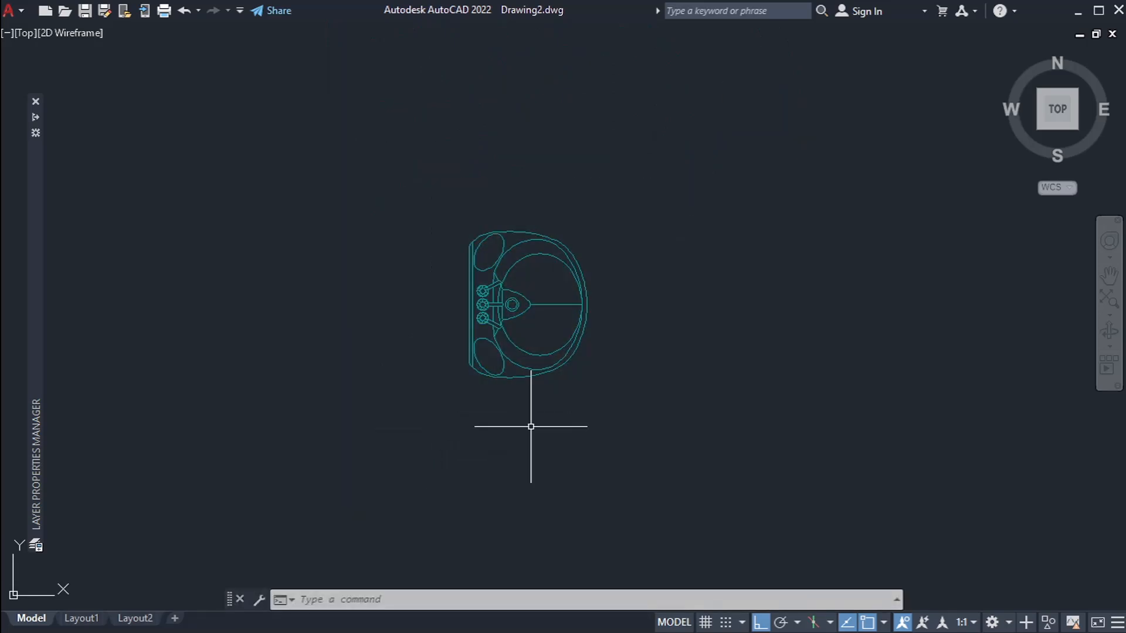
Step: Try to assign the locked washbasin objects to another layer through their properties and dismiss the warning
{"action": "left_click", "coordinate": [665, 444]}
{"action": "left_click", "coordinate": [432, 198]}
{"action": "left_click", "coordinate": [224, 126]}
{"action": "left_click", "coordinate": [224, 126]}
{"action": "left_click", "coordinate": [214, 233]}
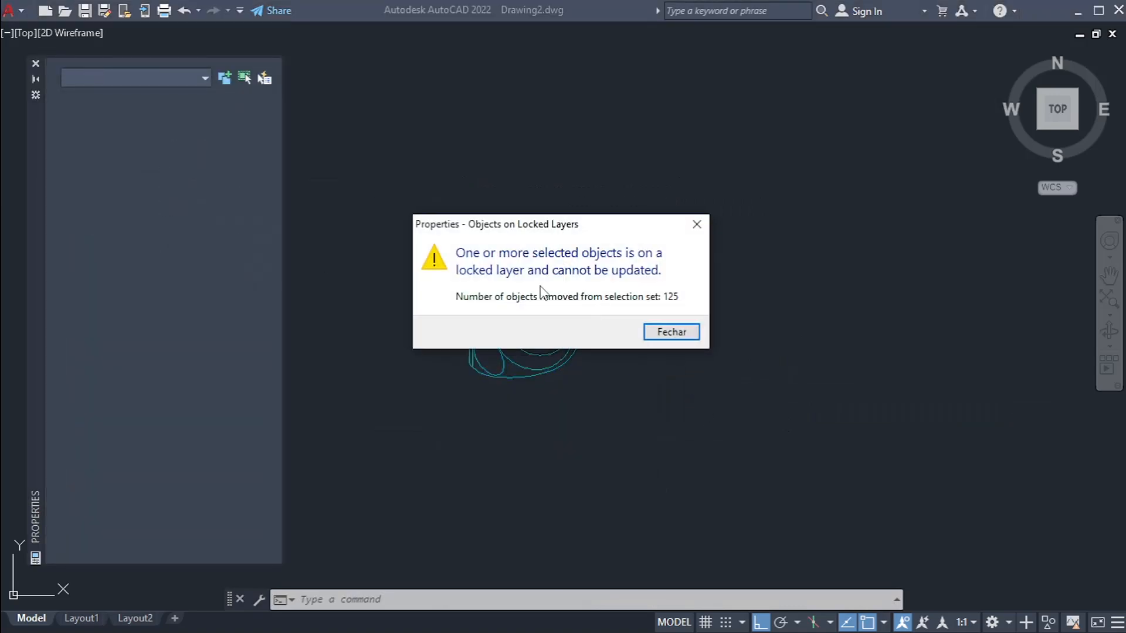
{"action": "left_click", "coordinate": [695, 332]}
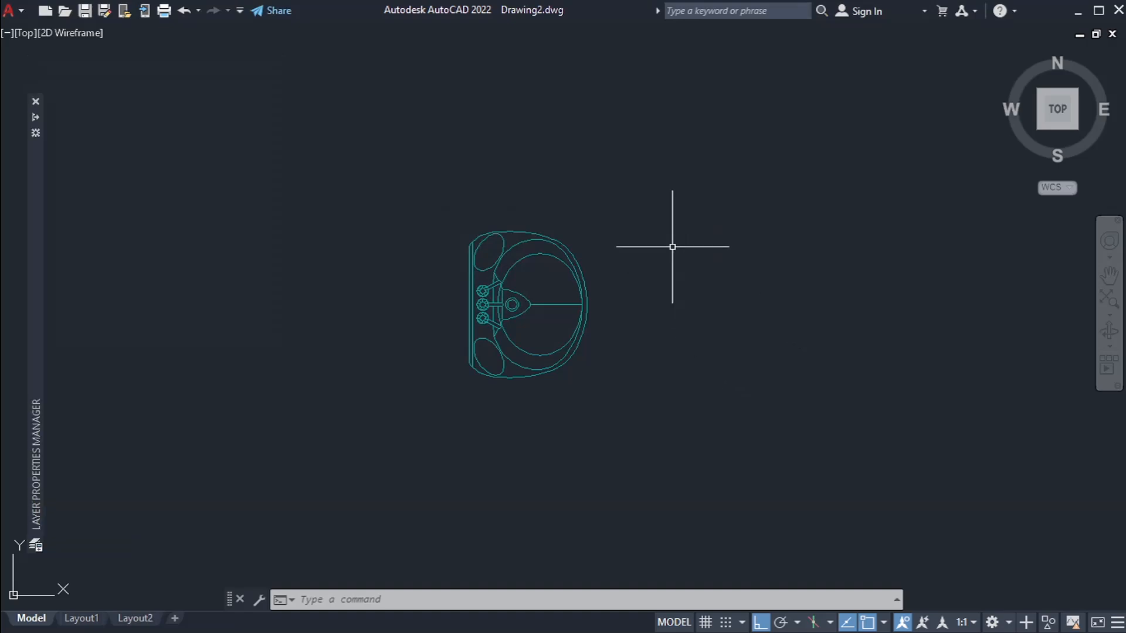
Step: Examine the layer colours across the whole floor plan and up close around COCINA 110 and DORMITORIO SERVICIO 112
{"action": "scroll", "coordinate": [673, 246], "scroll_direction": "down", "scroll_amount": 1}
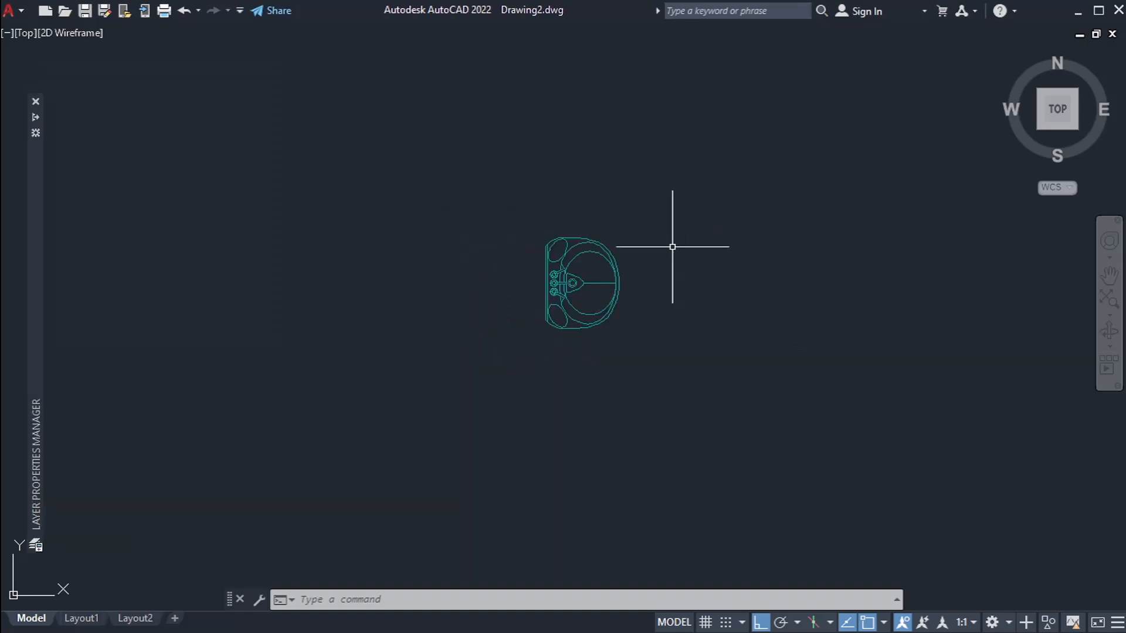
{"action": "scroll", "coordinate": [673, 246], "scroll_direction": "up", "scroll_amount": 5}
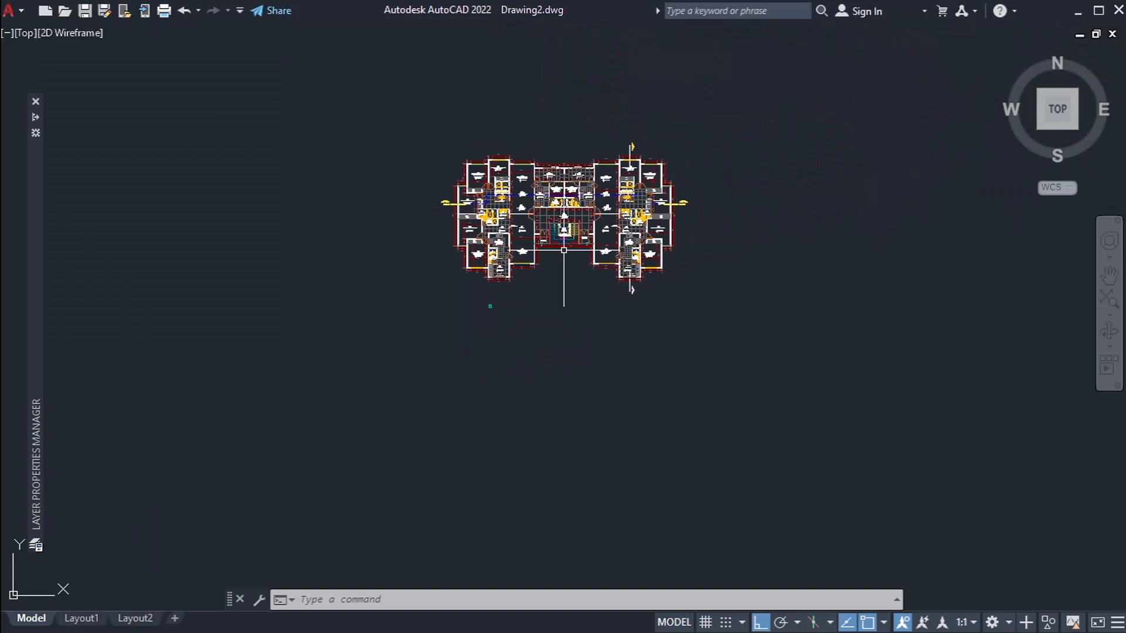
{"action": "scroll", "coordinate": [598, 241], "scroll_direction": "up", "scroll_amount": 3}
{"action": "middle_click_drag", "start_coordinate": [622, 242], "coordinate": [578, 306]}
{"action": "scroll", "coordinate": [574, 302], "scroll_direction": "down", "scroll_amount": 2}
{"action": "scroll", "coordinate": [540, 264], "scroll_direction": "up", "scroll_amount": 2}
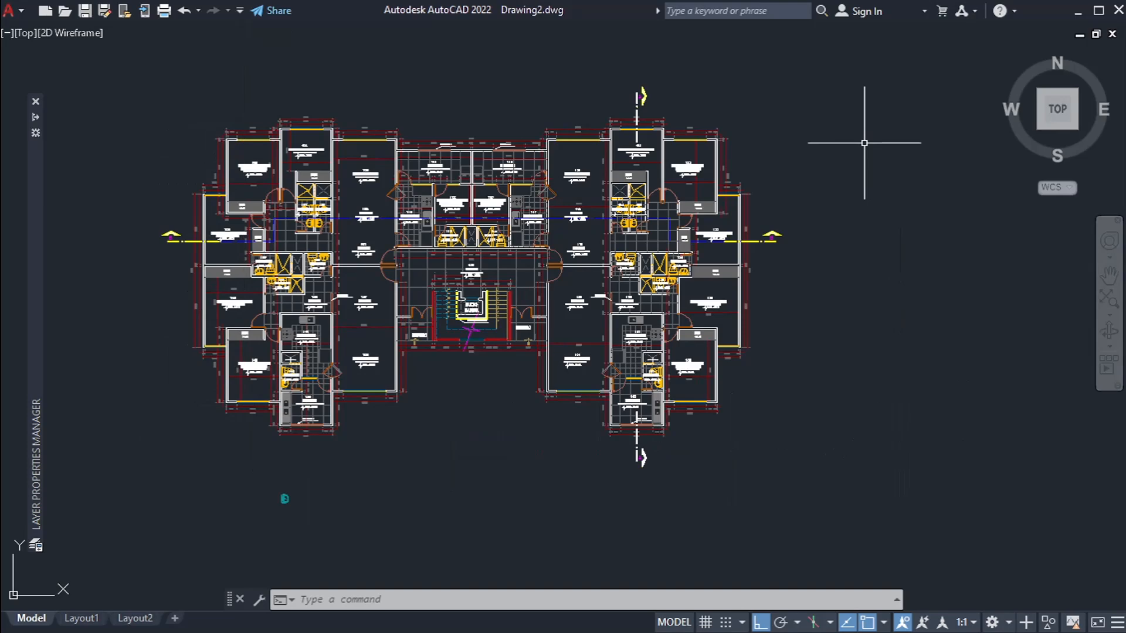
{"action": "mouse_move", "coordinate": [607, 358]}
{"action": "middle_mouse_down"}
{"action": "mouse_move", "coordinate": [650, 289]}
{"action": "mouse_move", "coordinate": [641, 296]}
{"action": "middle_mouse_up"}
{"action": "key", "text": "Escape"}
{"action": "key", "text": "Escape"}
{"action": "key", "text": "Escape"}
{"action": "scroll", "coordinate": [408, 275], "scroll_direction": "up", "scroll_amount": 4}
{"action": "scroll", "coordinate": [407, 276], "scroll_direction": "down", "scroll_amount": 2}
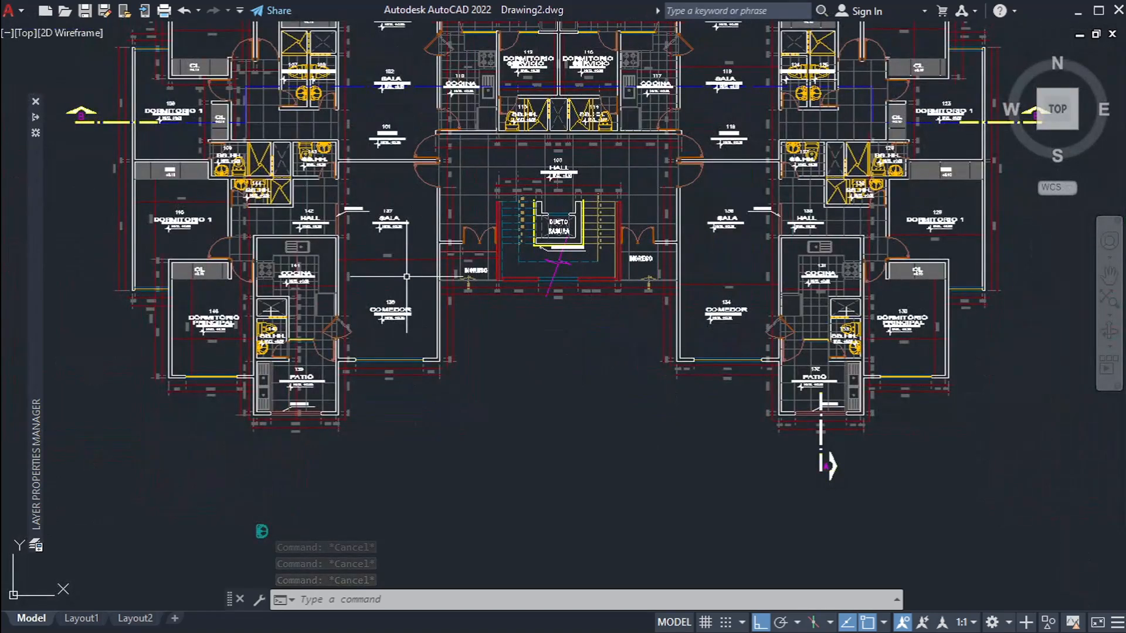
{"action": "middle_click_drag", "start_coordinate": [742, 162], "coordinate": [712, 275]}
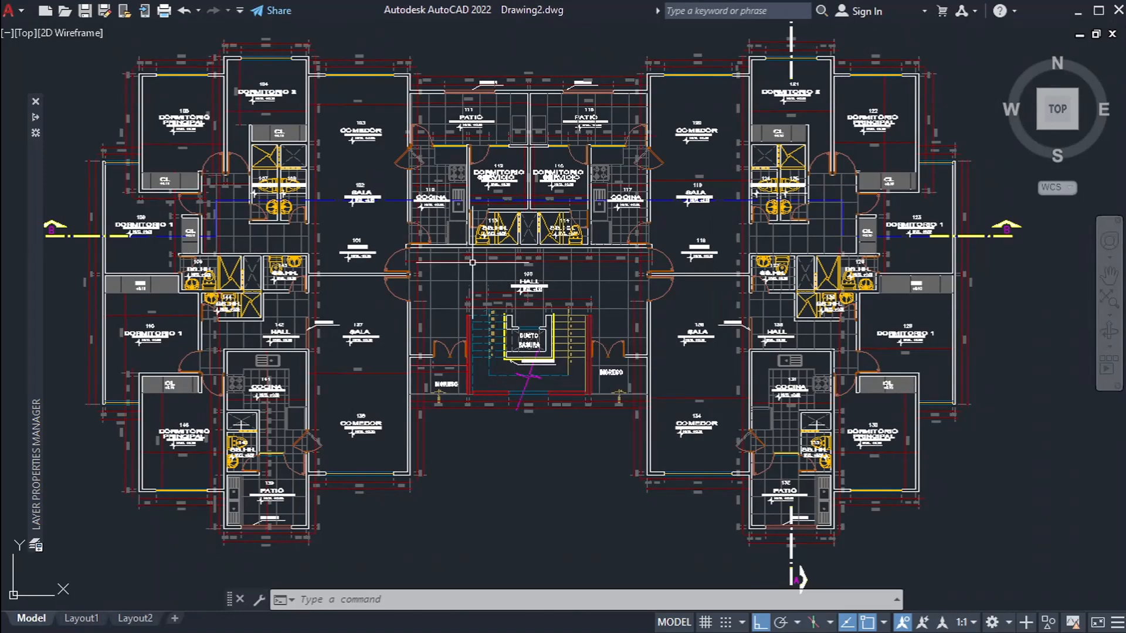
{"action": "scroll", "coordinate": [456, 177], "scroll_direction": "up", "scroll_amount": 8}
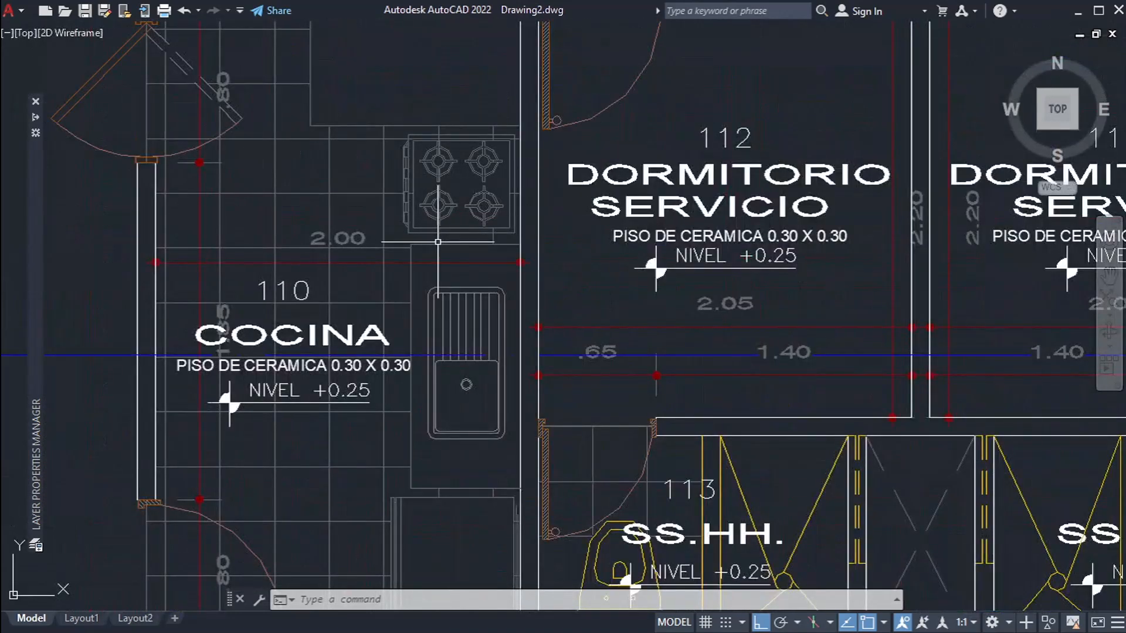
{"action": "middle_click_drag", "start_coordinate": [438, 242], "coordinate": [434, 281]}
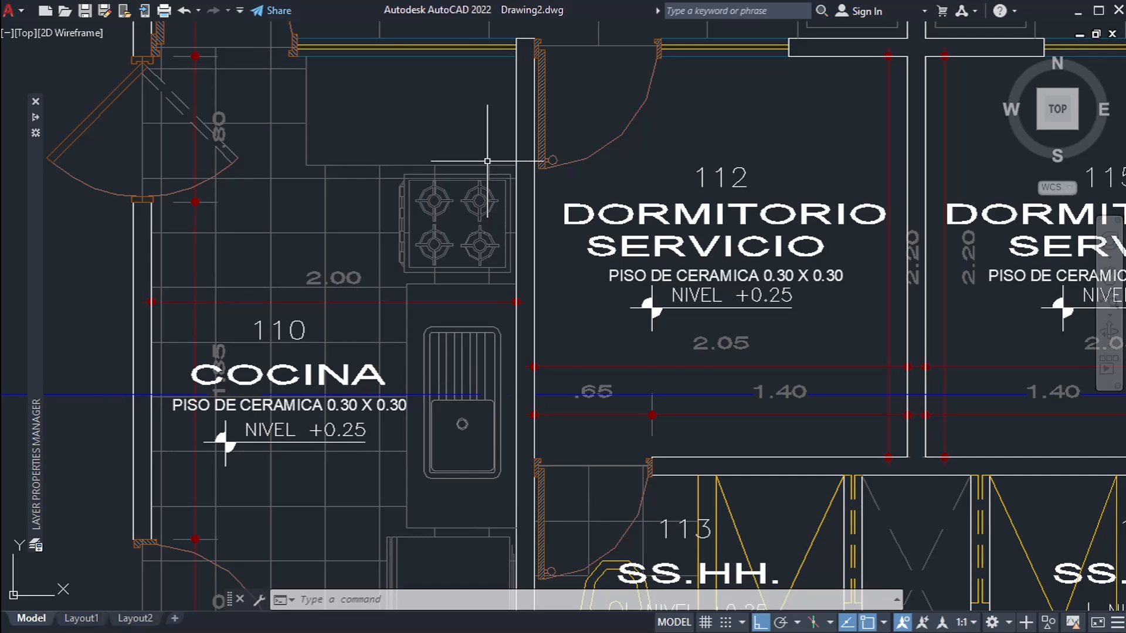
Step: Return from the floor plan to the washbasin drawn below it and unlock LAYER1
{"action": "scroll", "coordinate": [488, 160], "scroll_direction": "down", "scroll_amount": 8}
{"action": "key", "text": "Escape"}
{"action": "key", "text": "Escape"}
{"action": "key", "text": "Escape"}
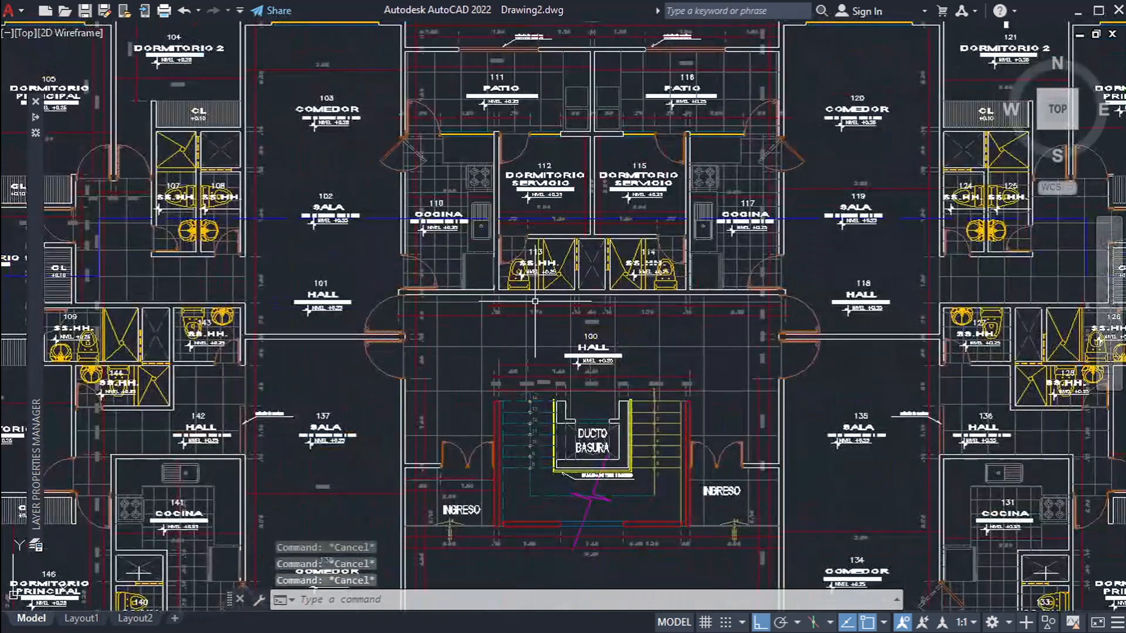
{"action": "scroll", "coordinate": [487, 161], "scroll_direction": "down", "scroll_amount": 2}
{"action": "scroll", "coordinate": [499, 352], "scroll_direction": "up", "scroll_amount": 5}
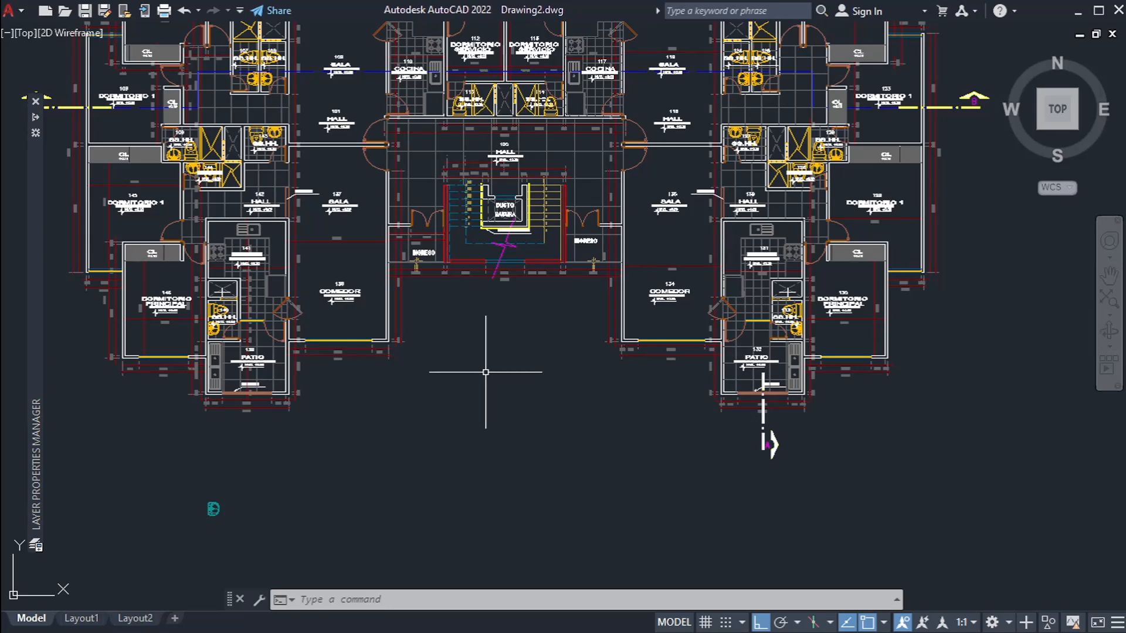
{"action": "middle_click_drag", "start_coordinate": [496, 259], "coordinate": [551, 419]}
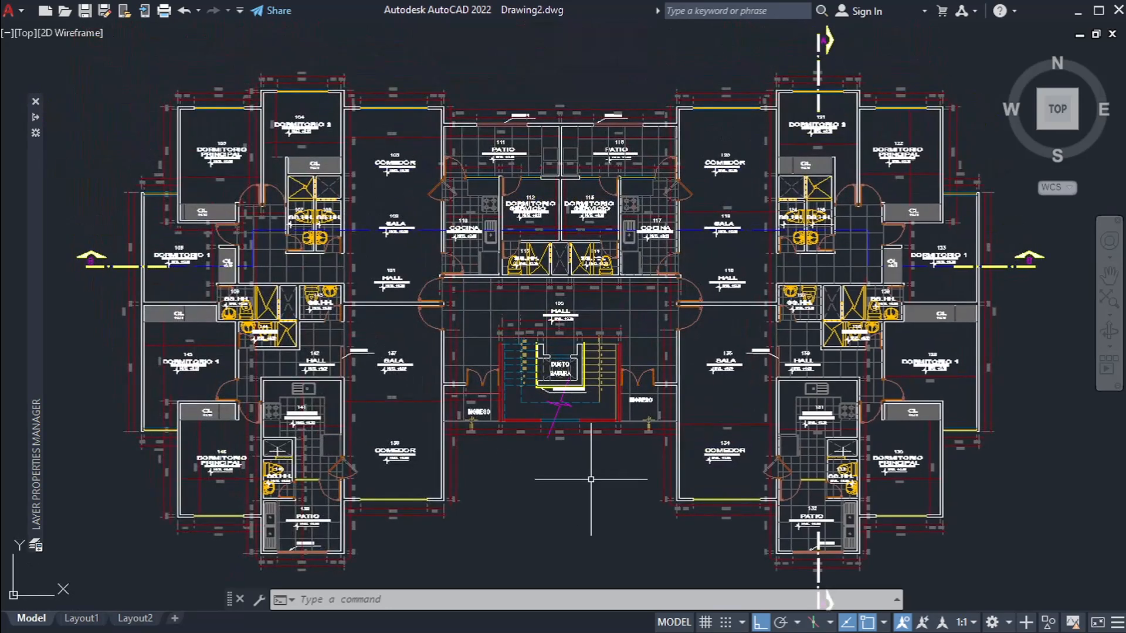
{"action": "scroll", "coordinate": [591, 479], "scroll_direction": "down", "scroll_amount": 3}
{"action": "key", "text": "Escape"}
{"action": "scroll", "coordinate": [439, 385], "scroll_direction": "up", "scroll_amount": 15}
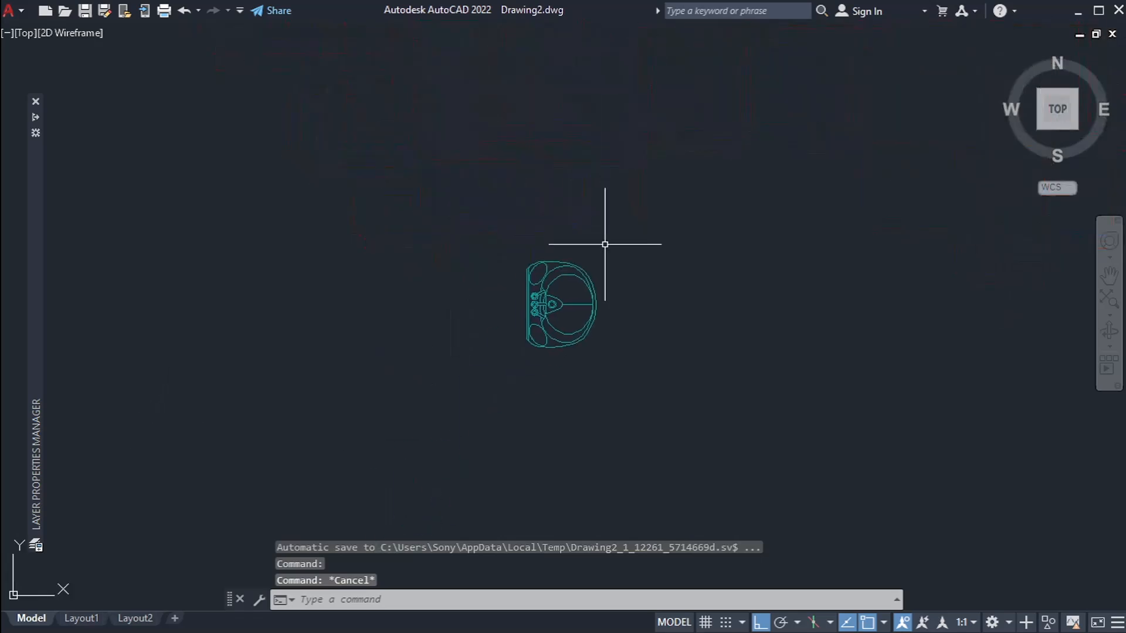
{"action": "mouse_move", "coordinate": [34, 233]}
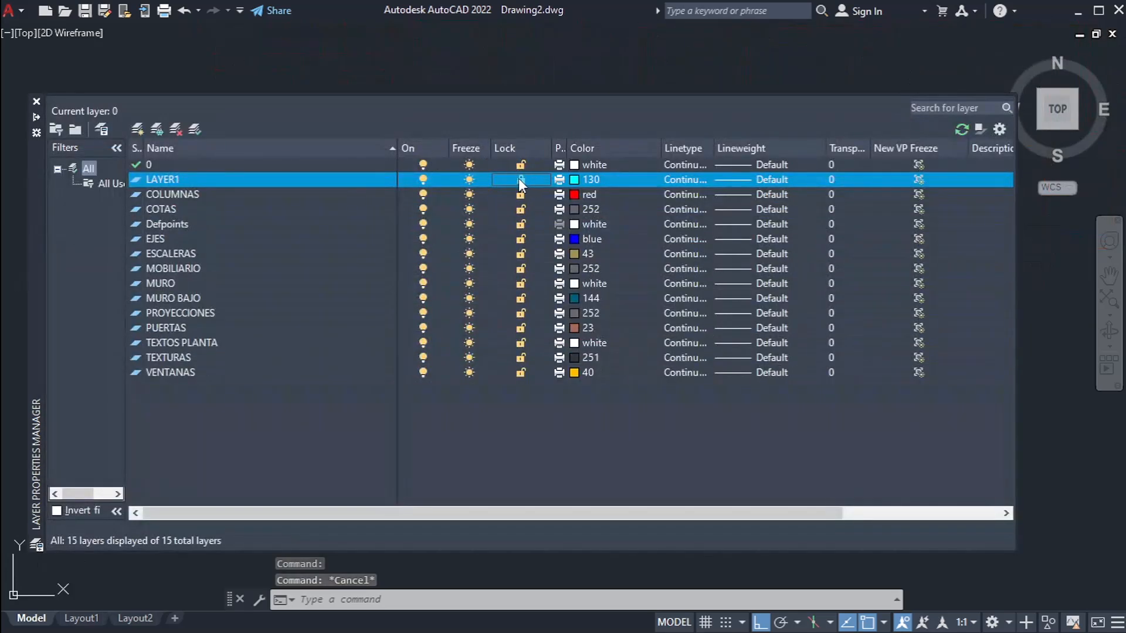
{"action": "left_click", "coordinate": [520, 180]}
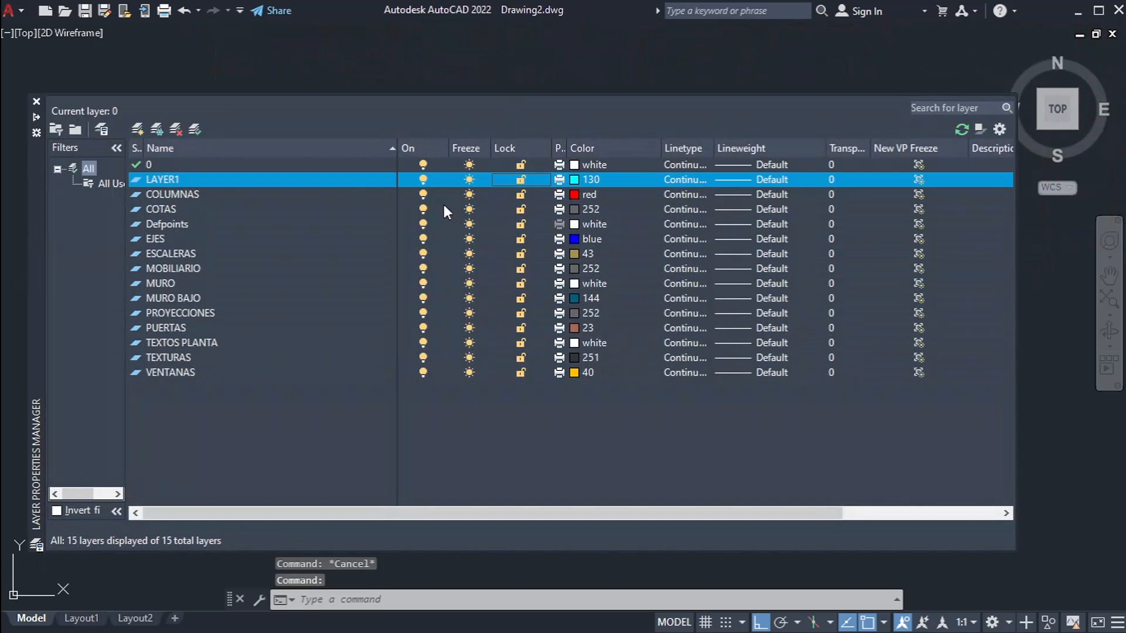
Step: Turn LAYER1 off and on again to test the washbasin's visibility
{"action": "left_click", "coordinate": [422, 178]}
{"action": "mouse_move", "coordinate": [519, 76]}
{"action": "middle_mouse_down"}
{"action": "mouse_move", "coordinate": [461, 74]}
{"action": "mouse_move", "coordinate": [511, 75]}
{"action": "middle_mouse_up"}
{"action": "mouse_move", "coordinate": [30, 301]}
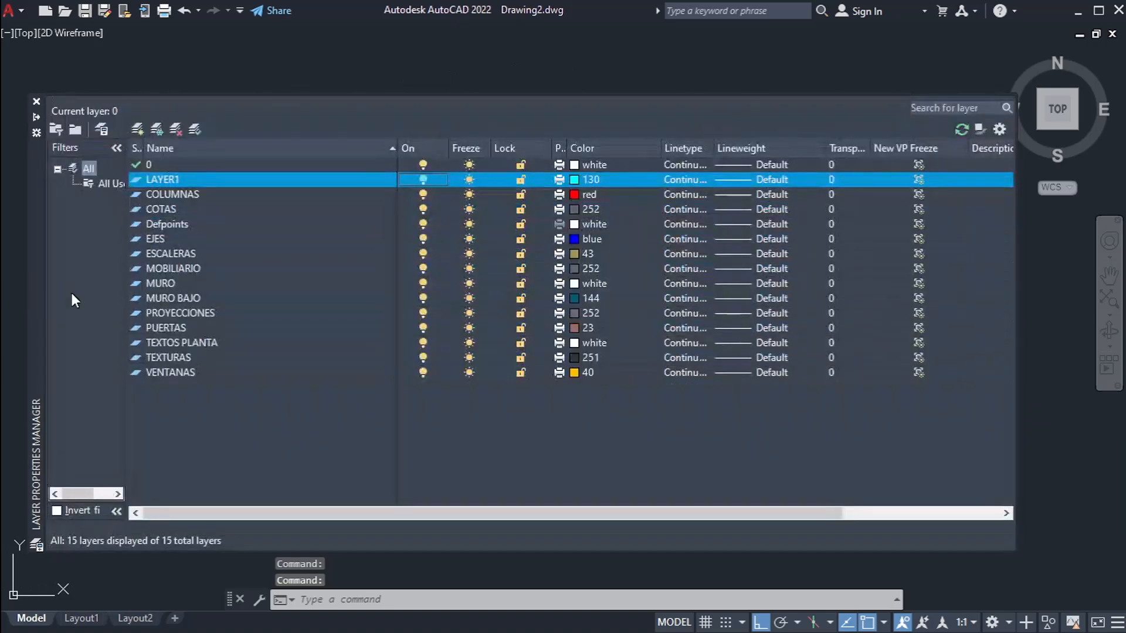
Step: Freeze LAYER1 as a test, thaw it again and check the washbasin in the drawing
{"action": "left_click", "coordinate": [469, 180]}
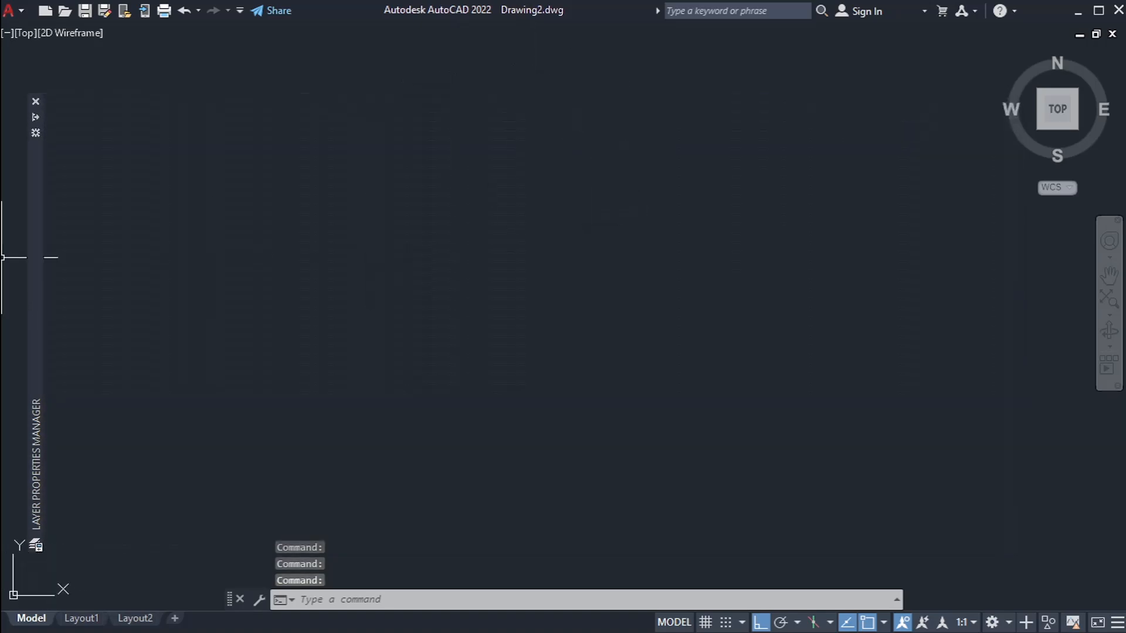
{"action": "mouse_move", "coordinate": [37, 272]}
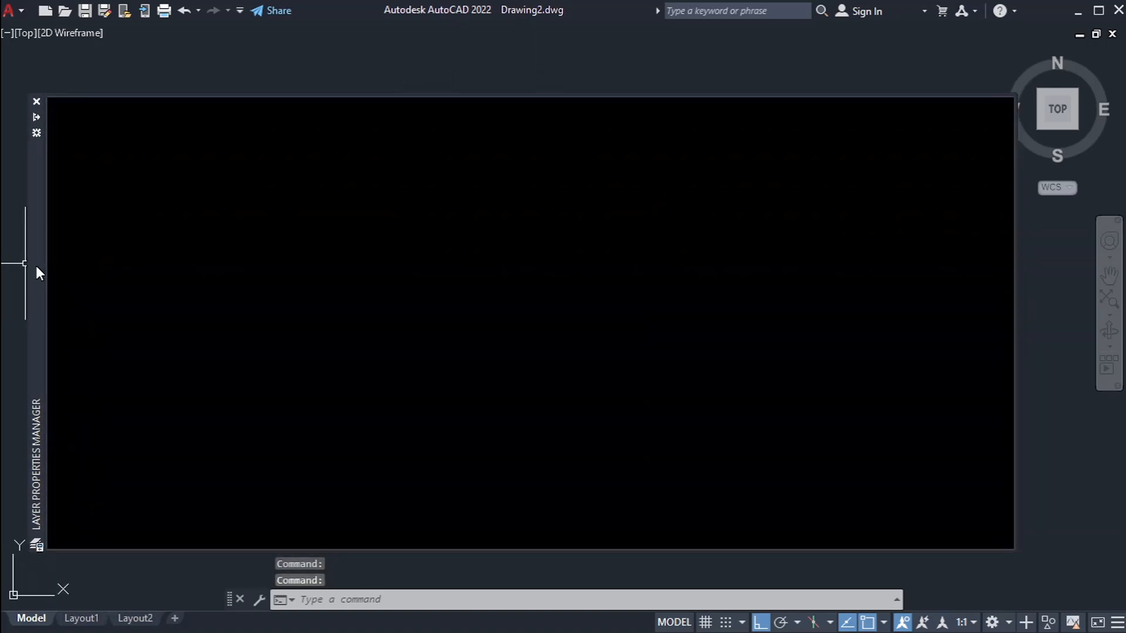
{"action": "left_click", "coordinate": [467, 181]}
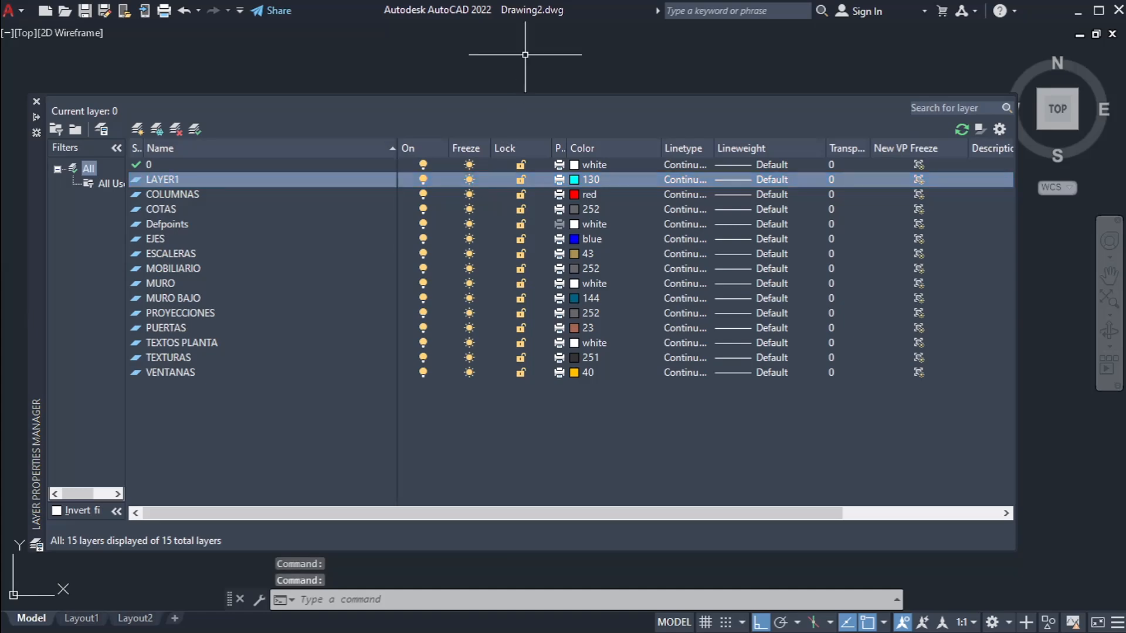
{"action": "scroll", "coordinate": [533, 373], "scroll_direction": "up", "scroll_amount": 6}
{"action": "scroll", "coordinate": [544, 300], "scroll_direction": "down", "scroll_amount": 2}
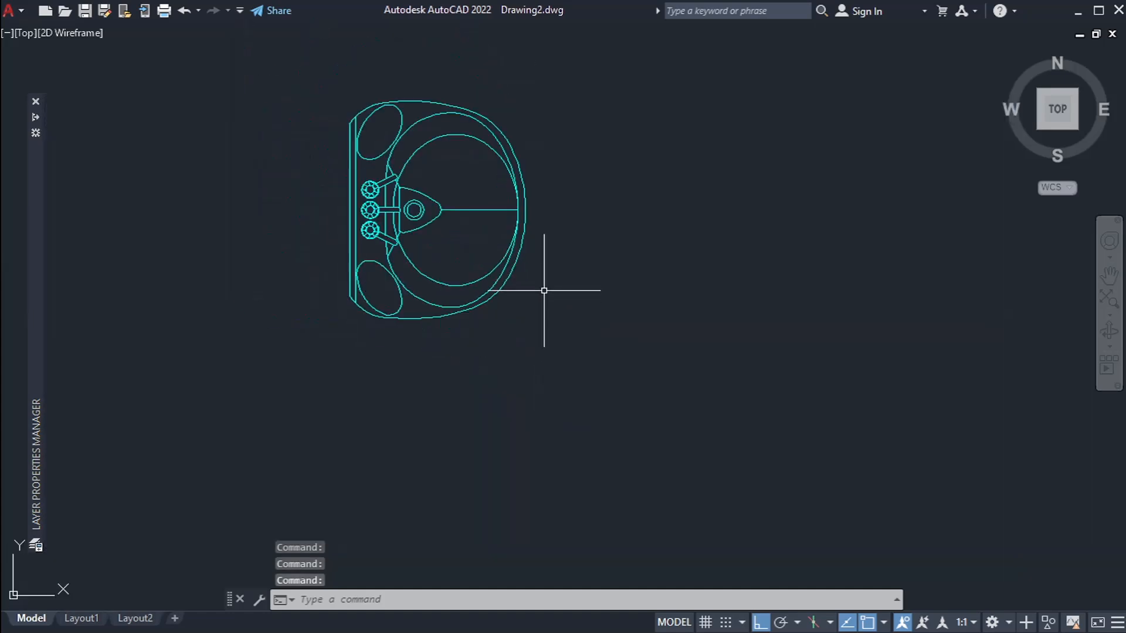
{"action": "middle_click_drag", "start_coordinate": [544, 290], "coordinate": [734, 322]}
{"action": "scroll", "coordinate": [734, 322], "scroll_direction": "down", "scroll_amount": 2}
{"action": "scroll", "coordinate": [477, 367], "scroll_direction": "down", "scroll_amount": 2}
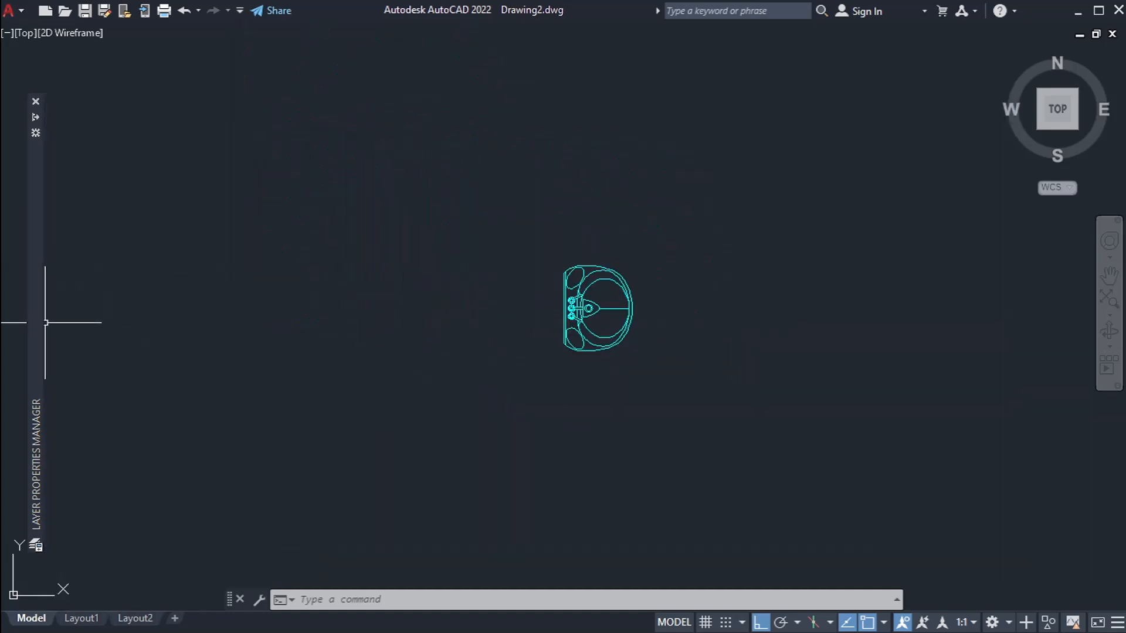
Step: Search the layer list for MURO with and without the trailing * wildcard, and clear the search
{"action": "mouse_move", "coordinate": [41, 324]}
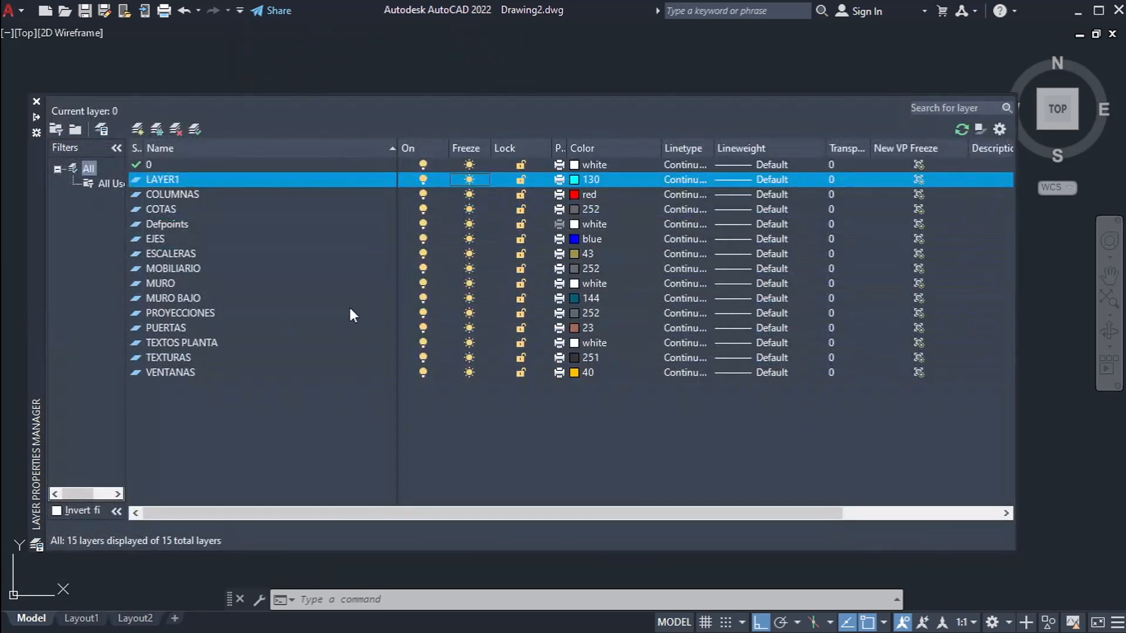
{"action": "left_click", "coordinate": [945, 108]}
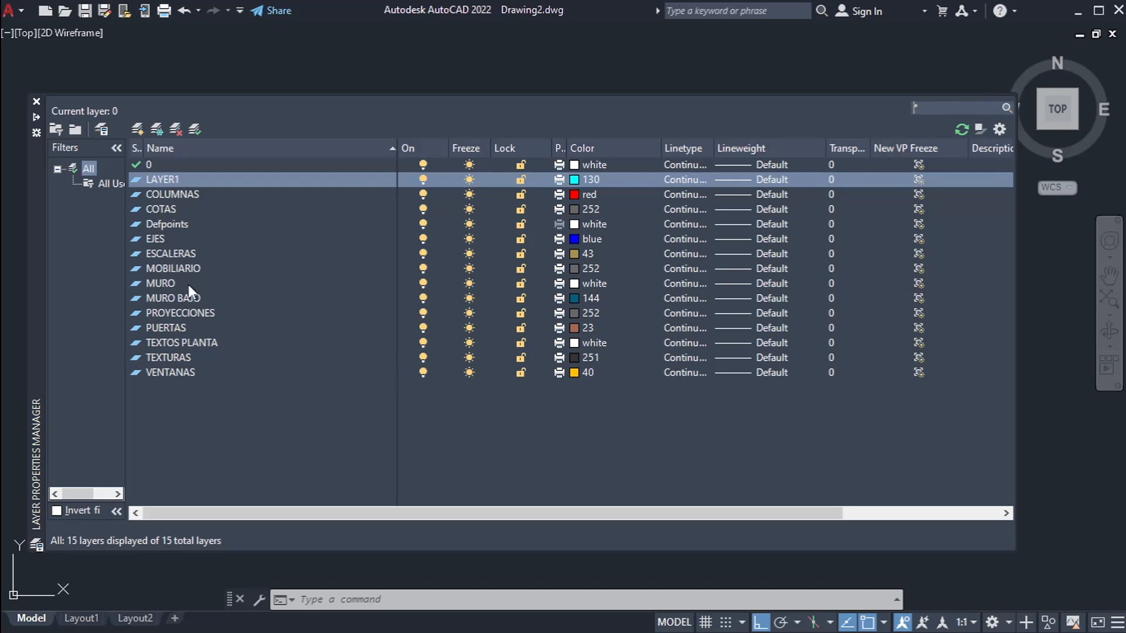
{"action": "type", "text": "MURO*"}
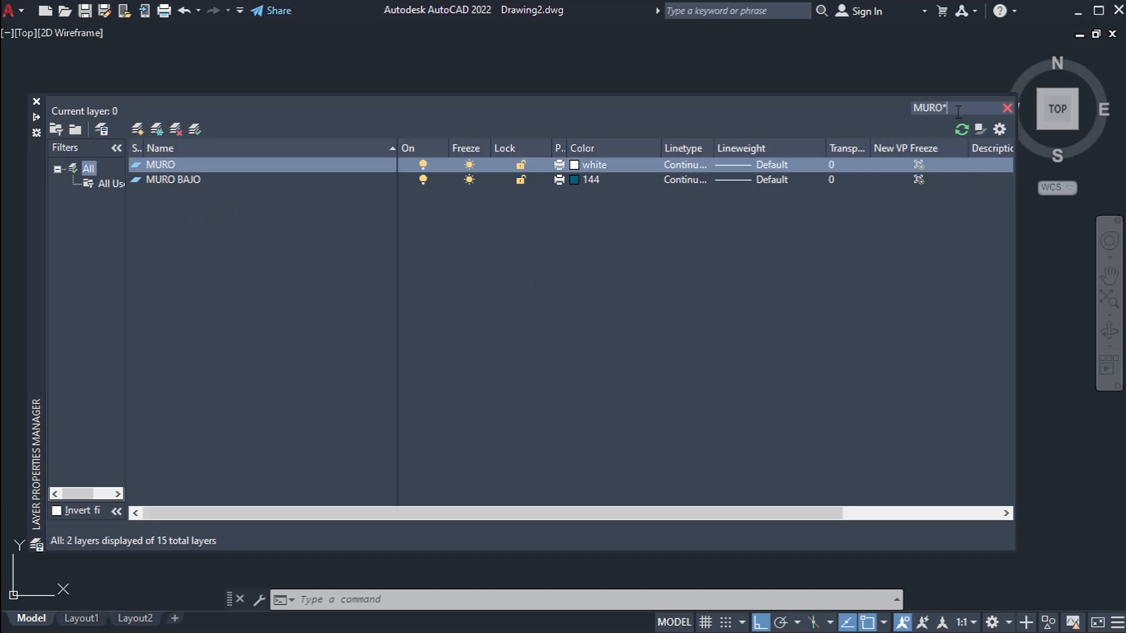
{"action": "key", "text": "BackSpace"}
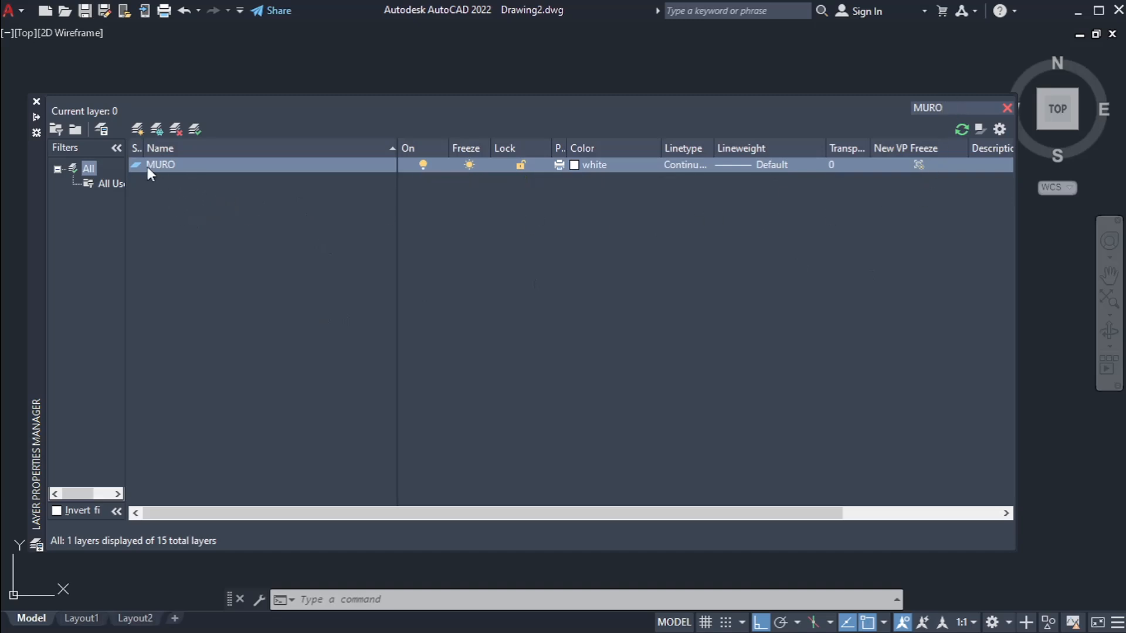
{"action": "type", "text": "*"}
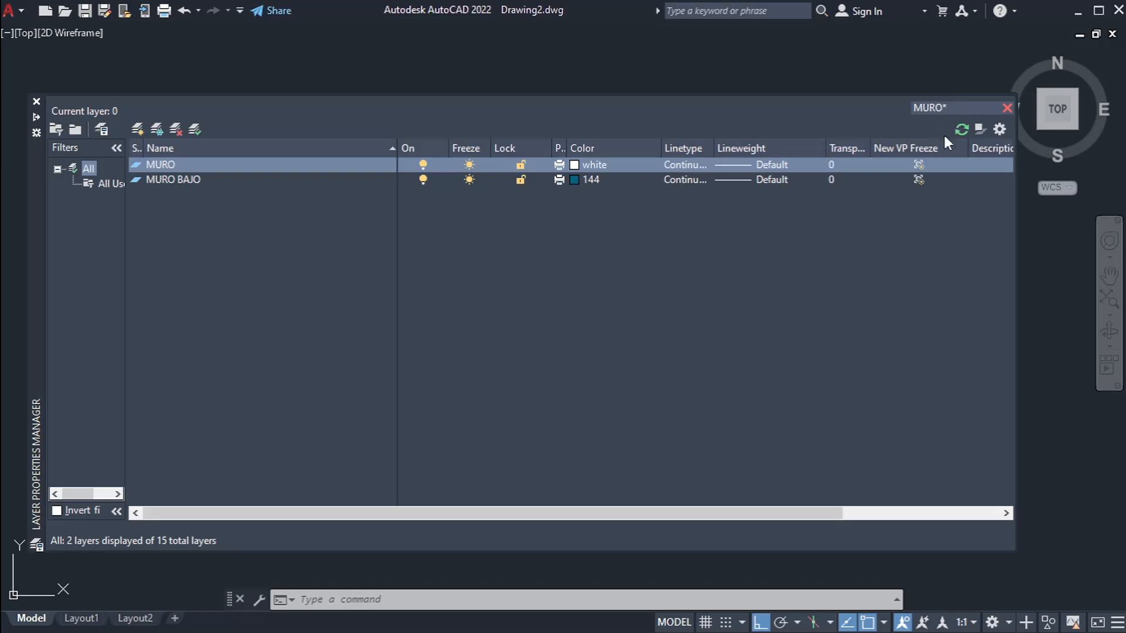
{"action": "left_click", "coordinate": [1007, 108]}
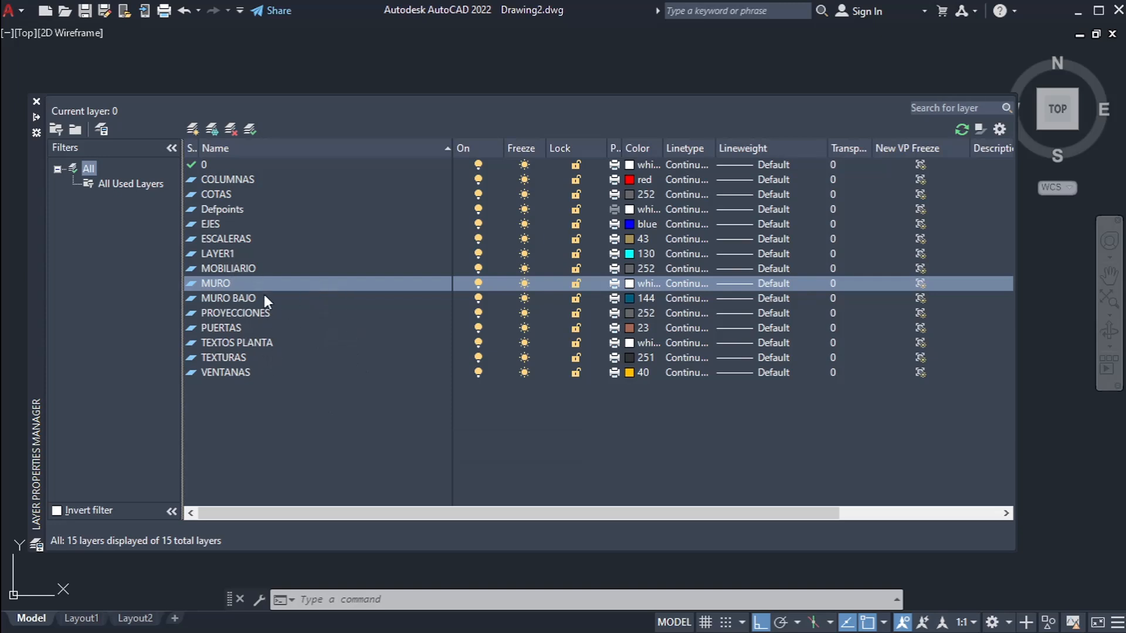
Step: Select the layers from MURO to TEXTURAS together, leaving out VENTANAS, and lock them all at once
{"action": "left_click", "coordinate": [248, 372], "text": "shift"}
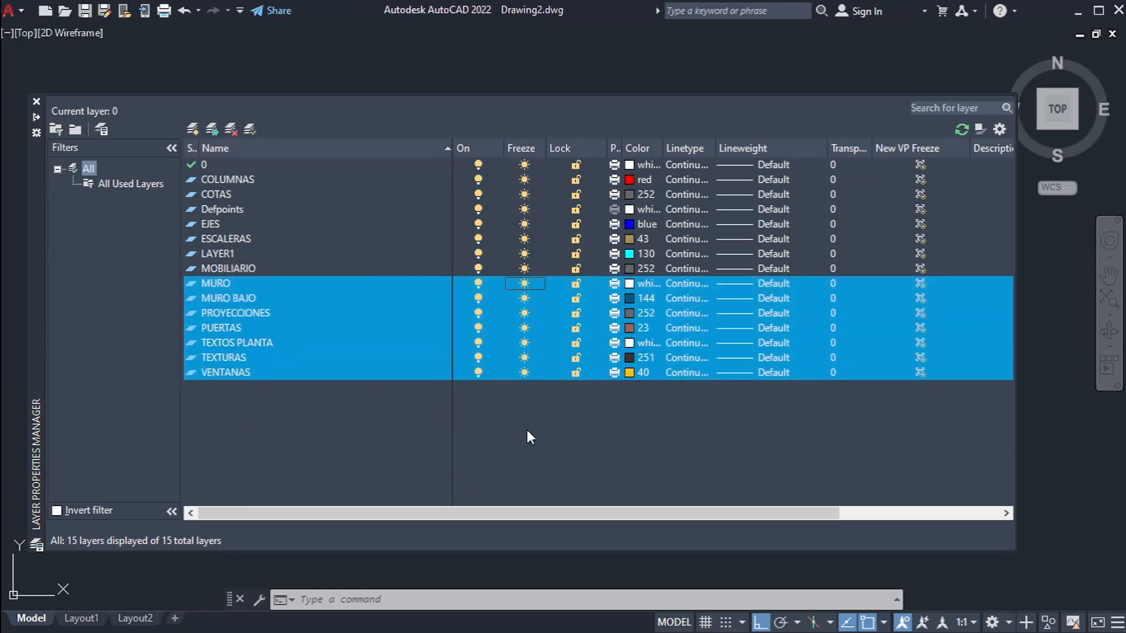
{"action": "left_click", "coordinate": [323, 363], "text": "shift"}
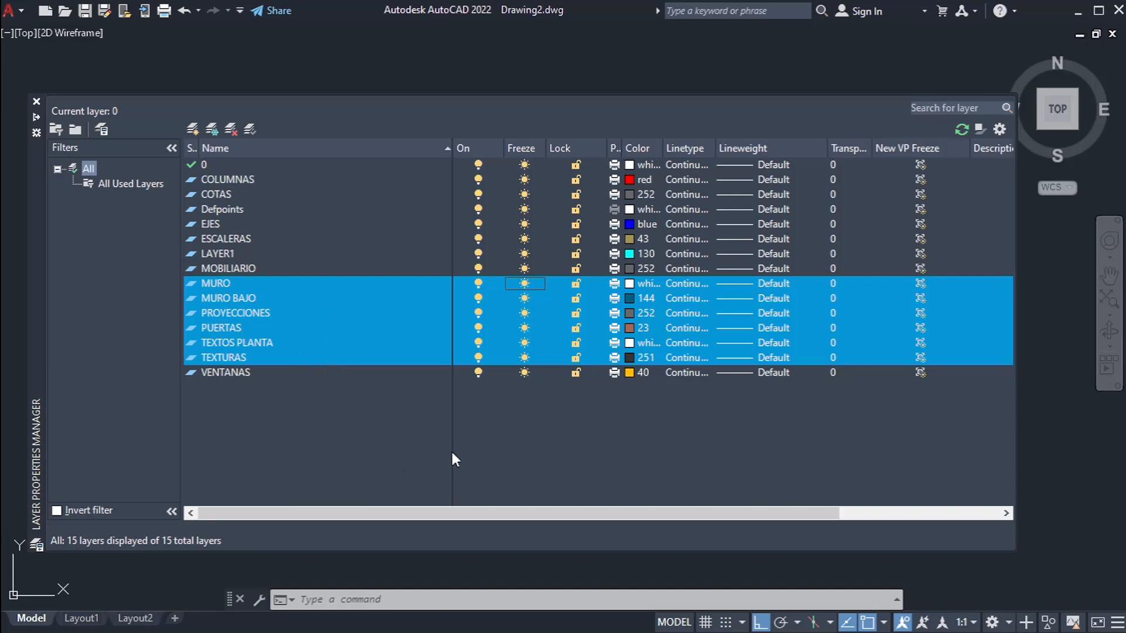
{"action": "left_click", "coordinate": [289, 309], "text": "ctrl"}
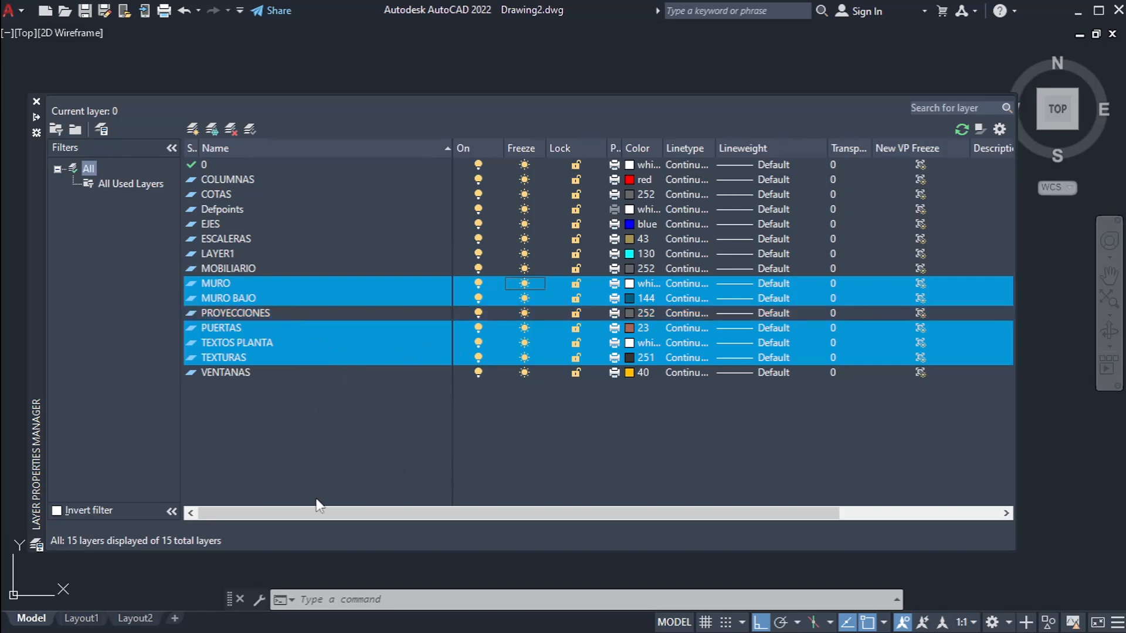
{"action": "left_click", "coordinate": [336, 315], "text": "shift"}
{"action": "left_click", "coordinate": [284, 361], "text": "shift"}
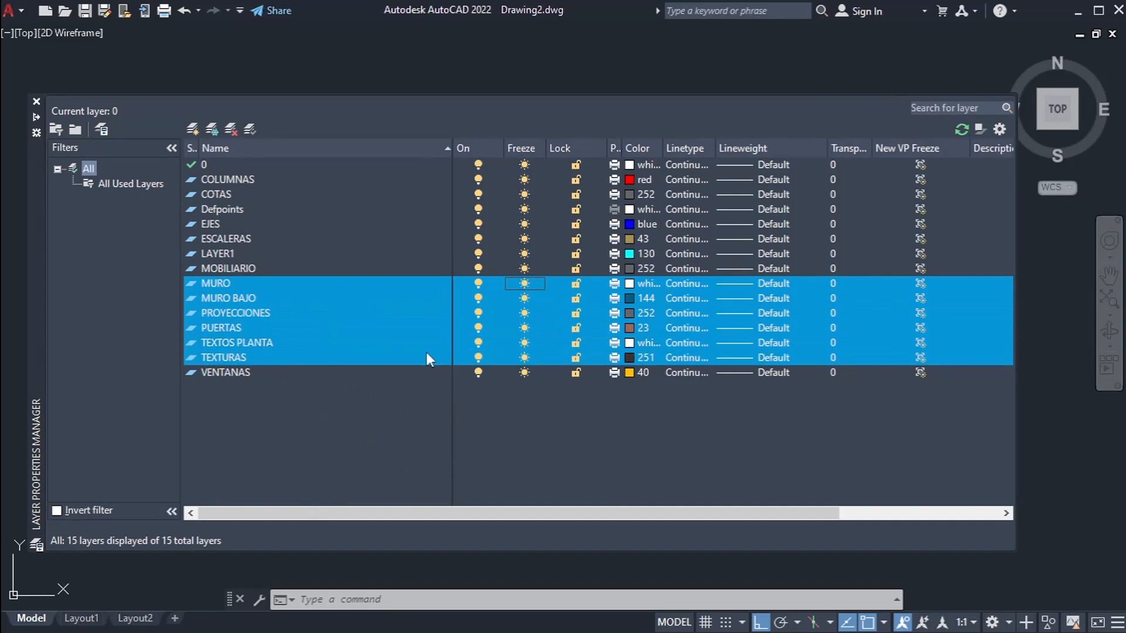
{"action": "left_click", "coordinate": [577, 327]}
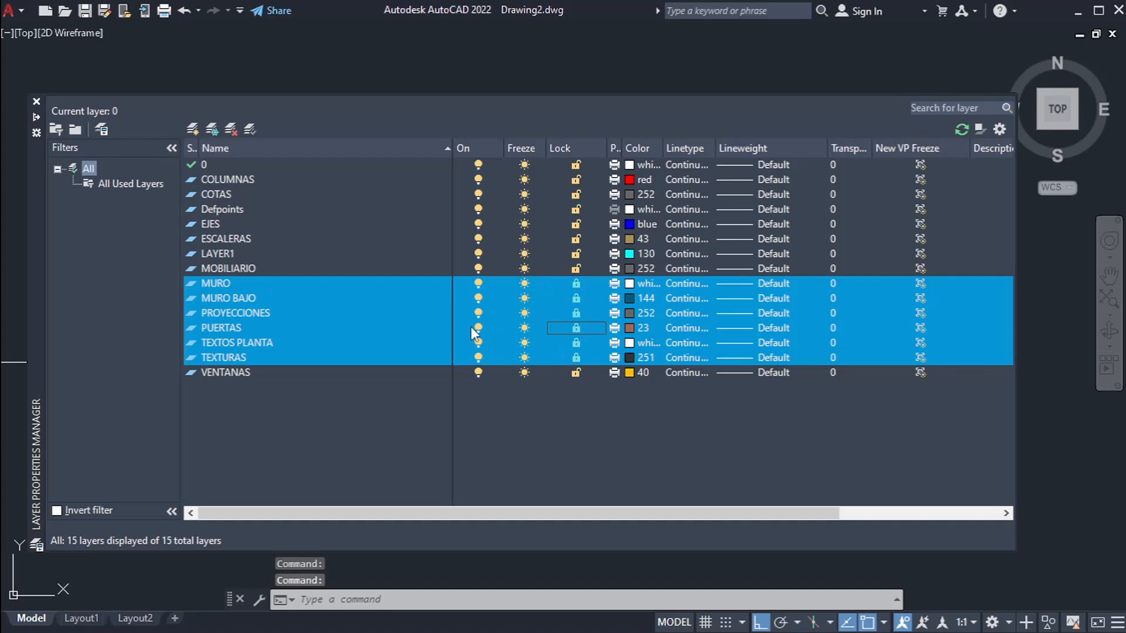
Step: Lock the ESCALERAS and COTAS layers individually
{"action": "left_click", "coordinate": [388, 238]}
{"action": "left_click", "coordinate": [576, 238]}
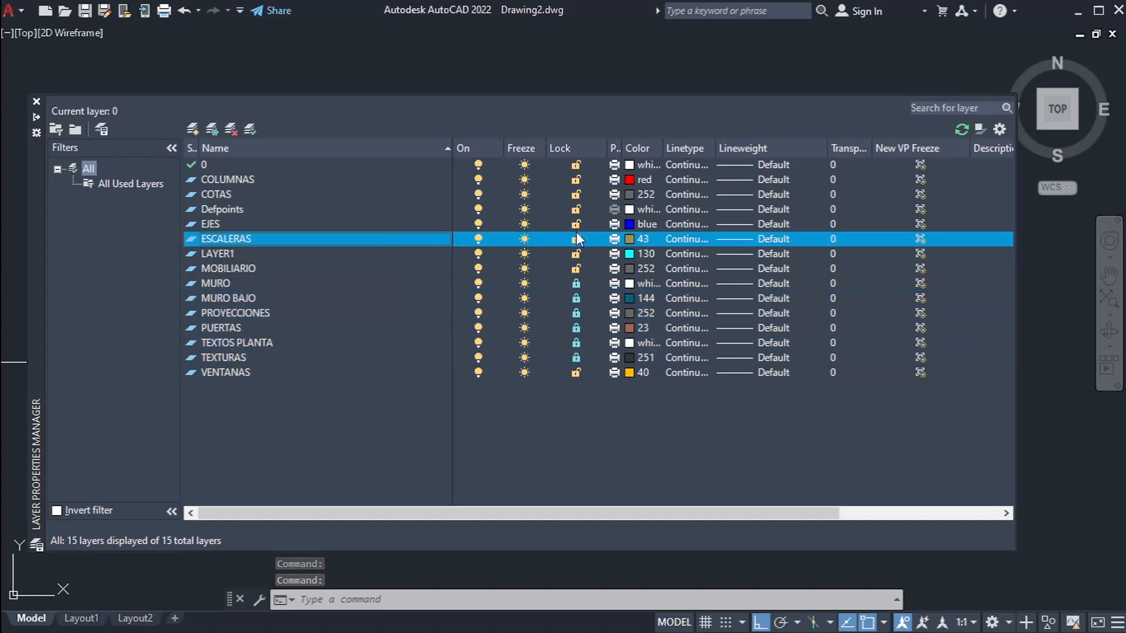
{"action": "left_click", "coordinate": [415, 195]}
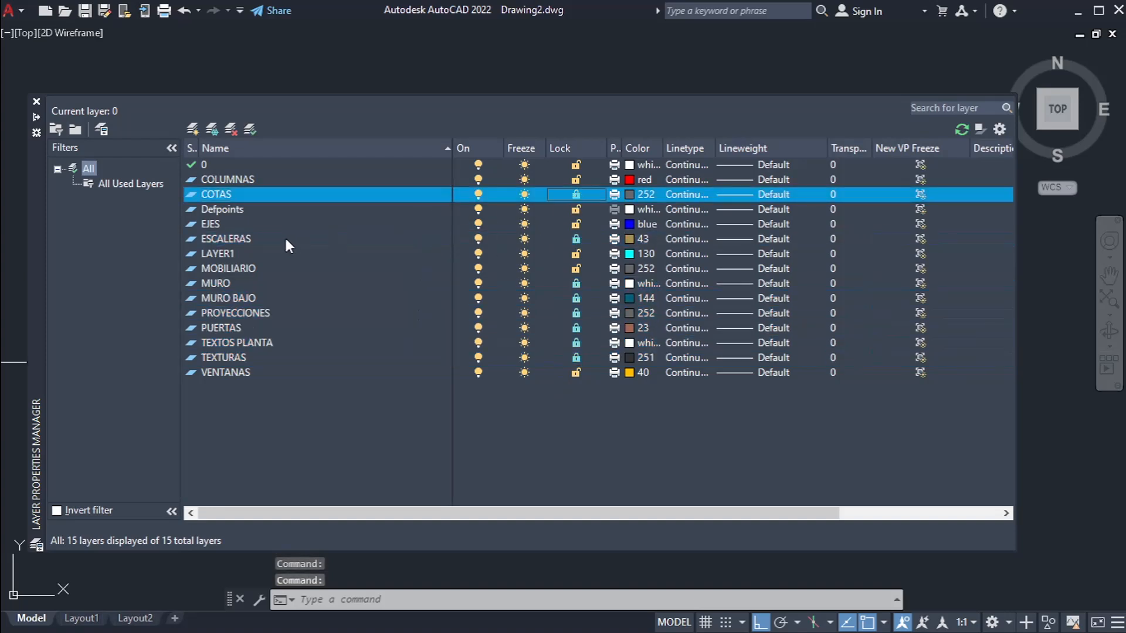
Step: List all used layers and save their current settings as a new layer state named 1
{"action": "left_click", "coordinate": [130, 183]}
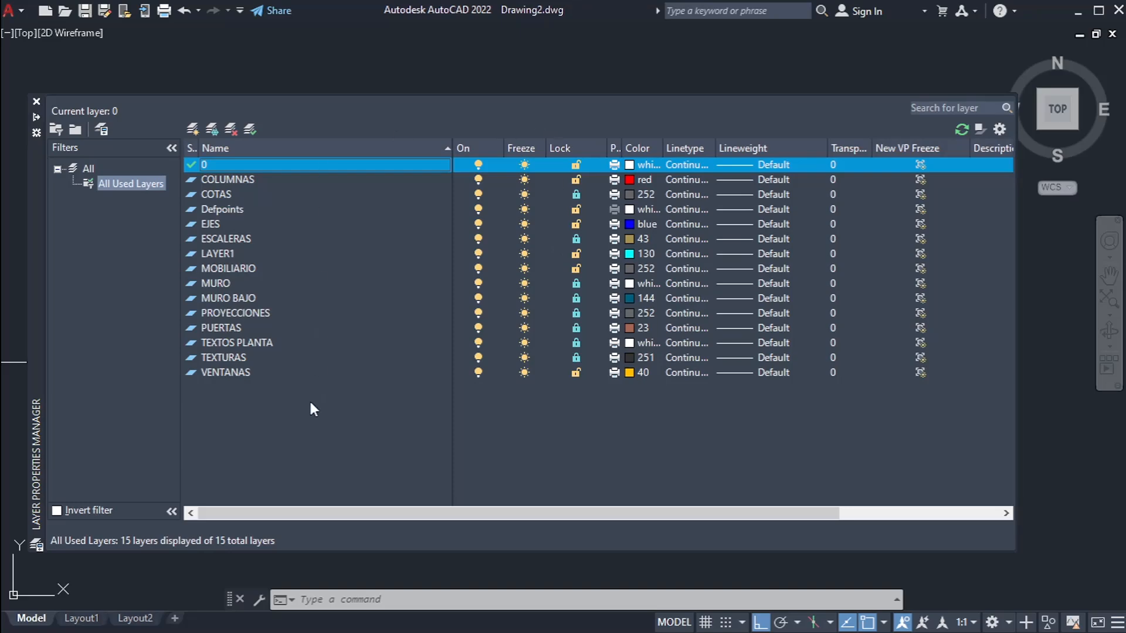
{"action": "right_click", "coordinate": [304, 428]}
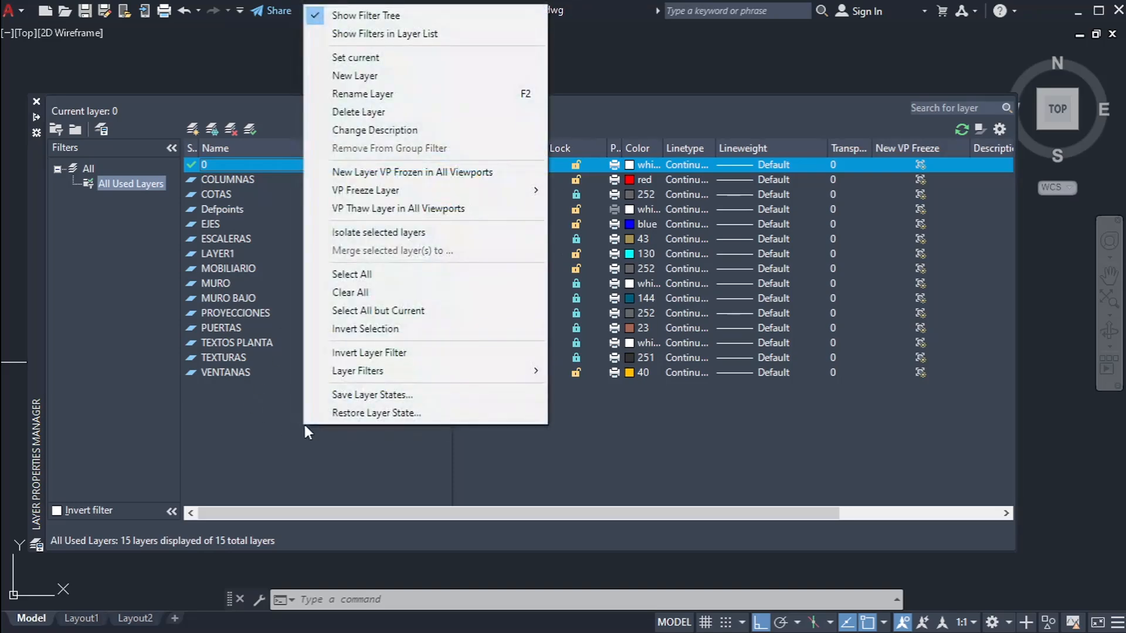
{"action": "left_click", "coordinate": [426, 397]}
{"action": "type", "text": "1"}
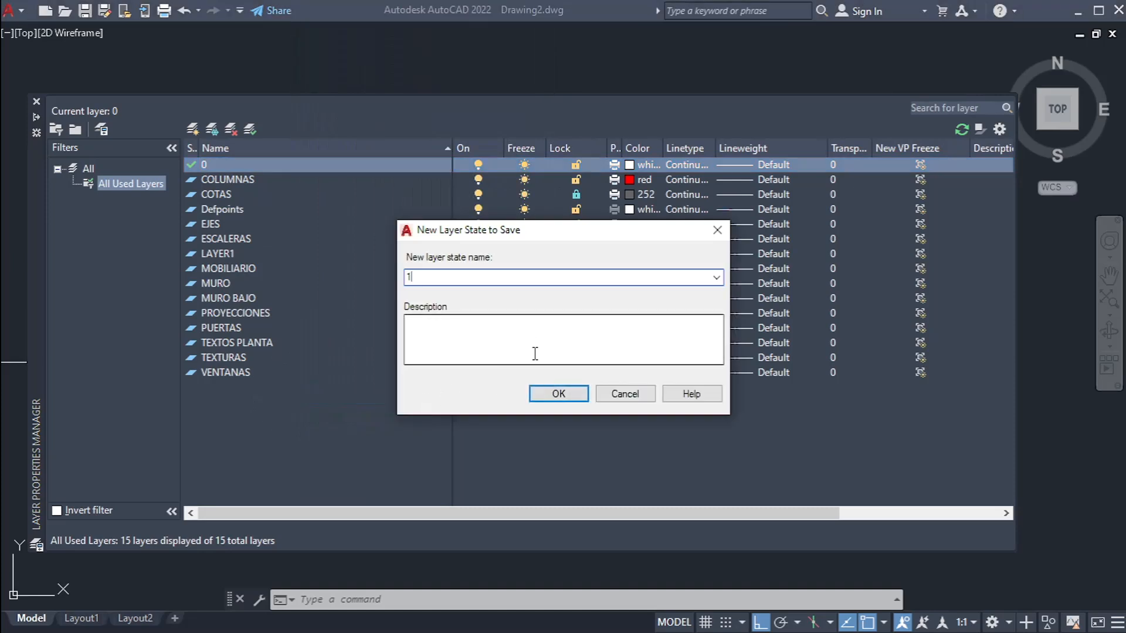
{"action": "left_click", "coordinate": [560, 395]}
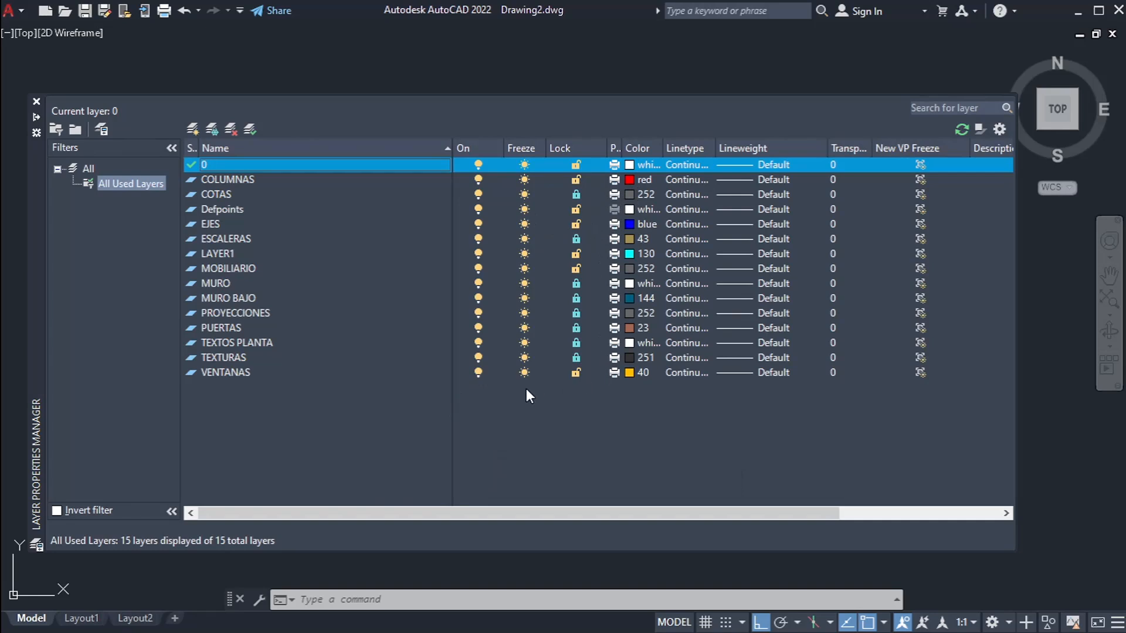
Step: Unlock the layers from MURO BAJO to TEXTOS PLANTA together and check the floor plan around PATIO 139
{"action": "left_click", "coordinate": [407, 346]}
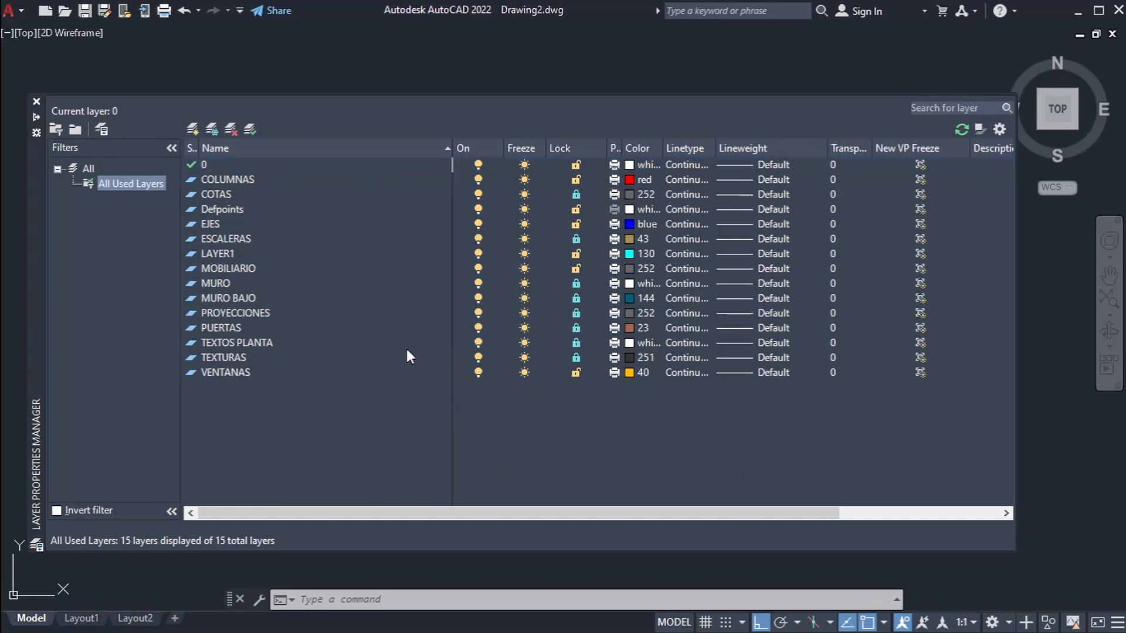
{"action": "left_click", "coordinate": [576, 298]}
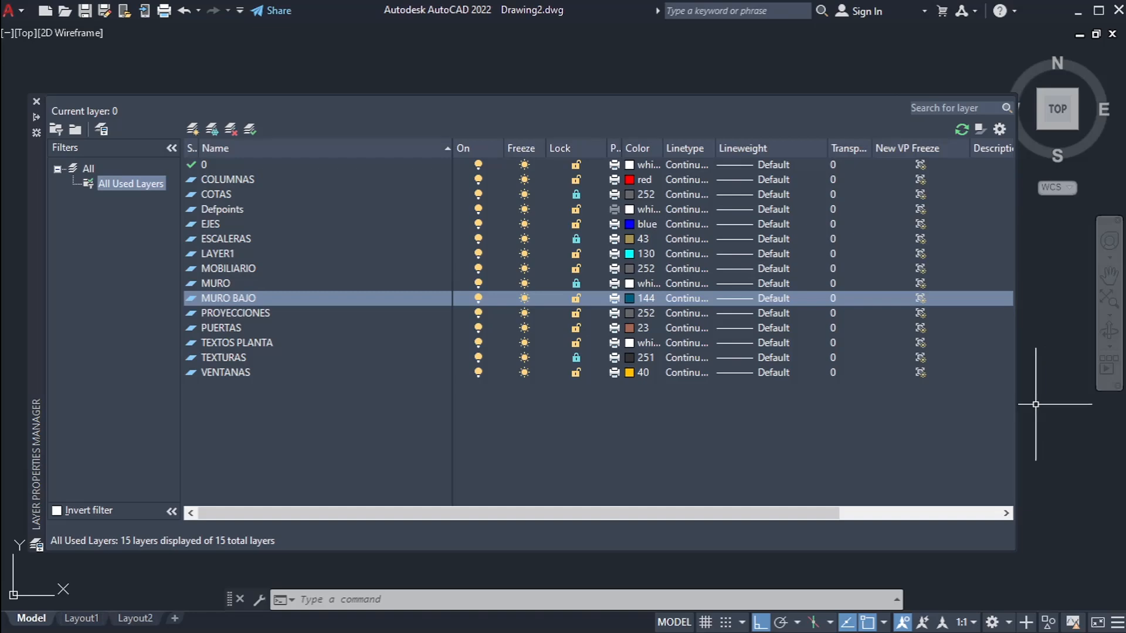
{"action": "scroll", "coordinate": [987, 348], "scroll_direction": "up", "scroll_amount": 5}
{"action": "middle_click_drag", "start_coordinate": [892, 347], "coordinate": [529, 535]}
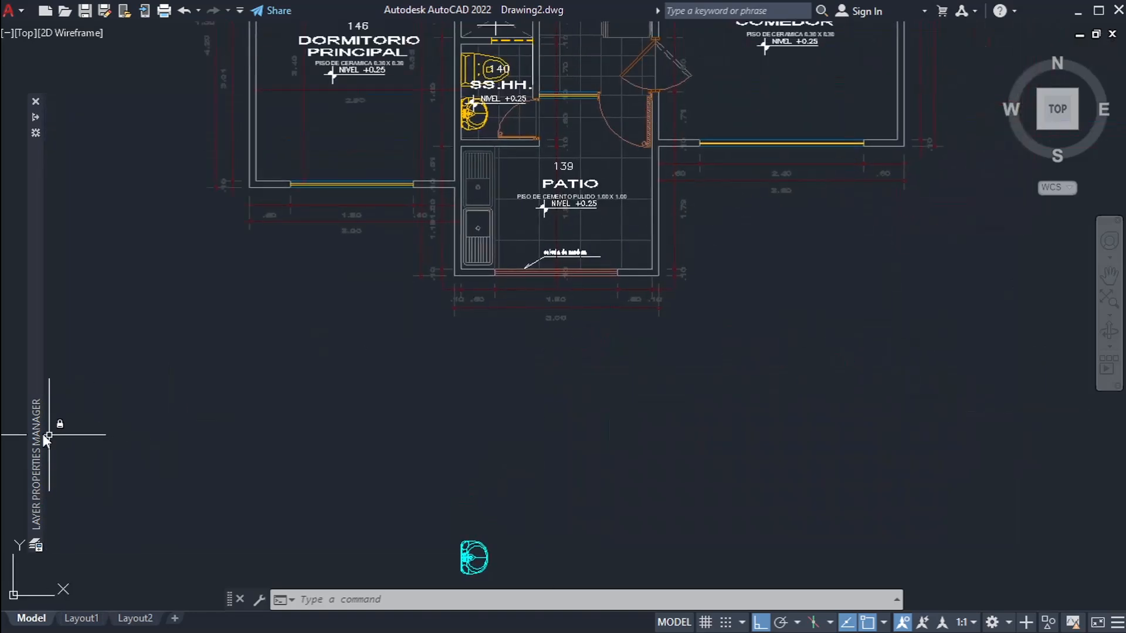
Step: Restore the saved layer state named 1 in the drawing
{"action": "mouse_move", "coordinate": [42, 433]}
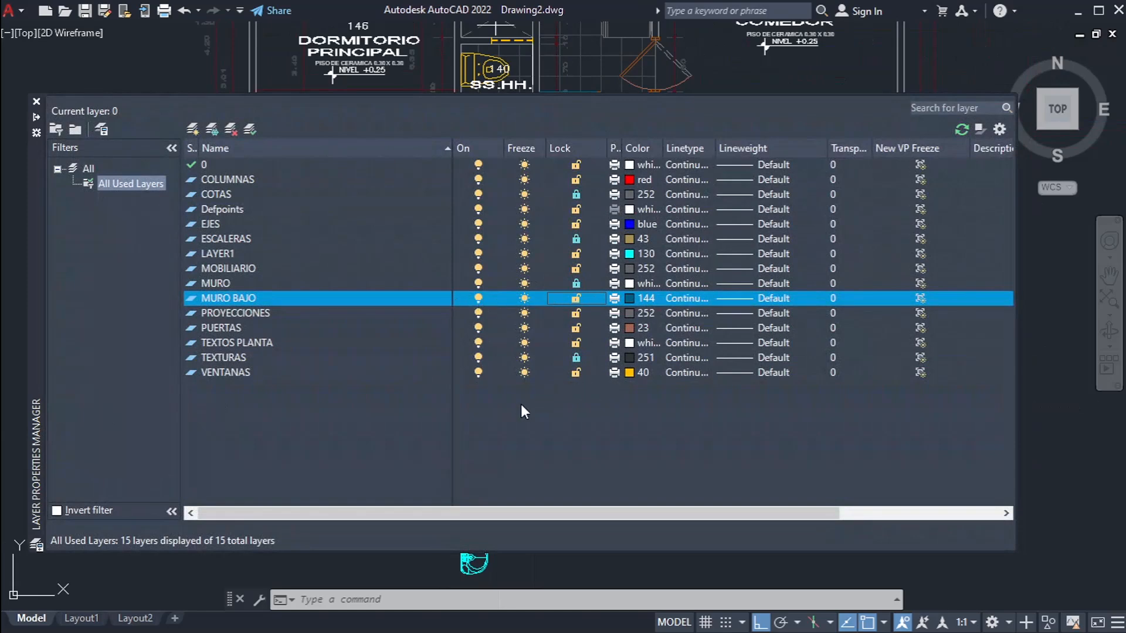
{"action": "right_click", "coordinate": [311, 446]}
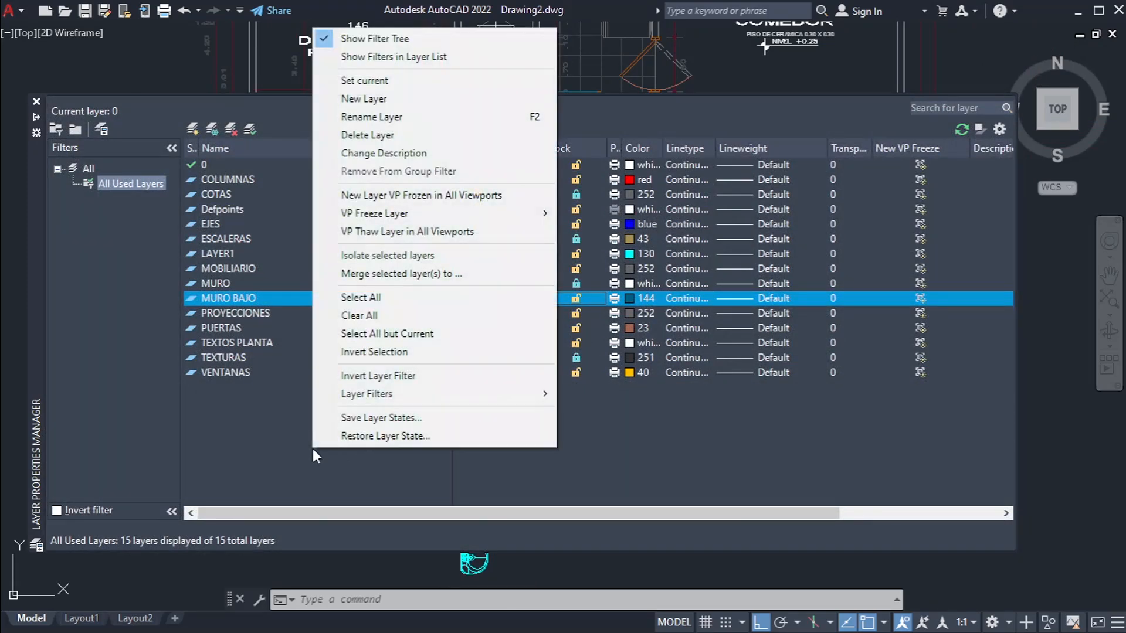
{"action": "left_click", "coordinate": [345, 441]}
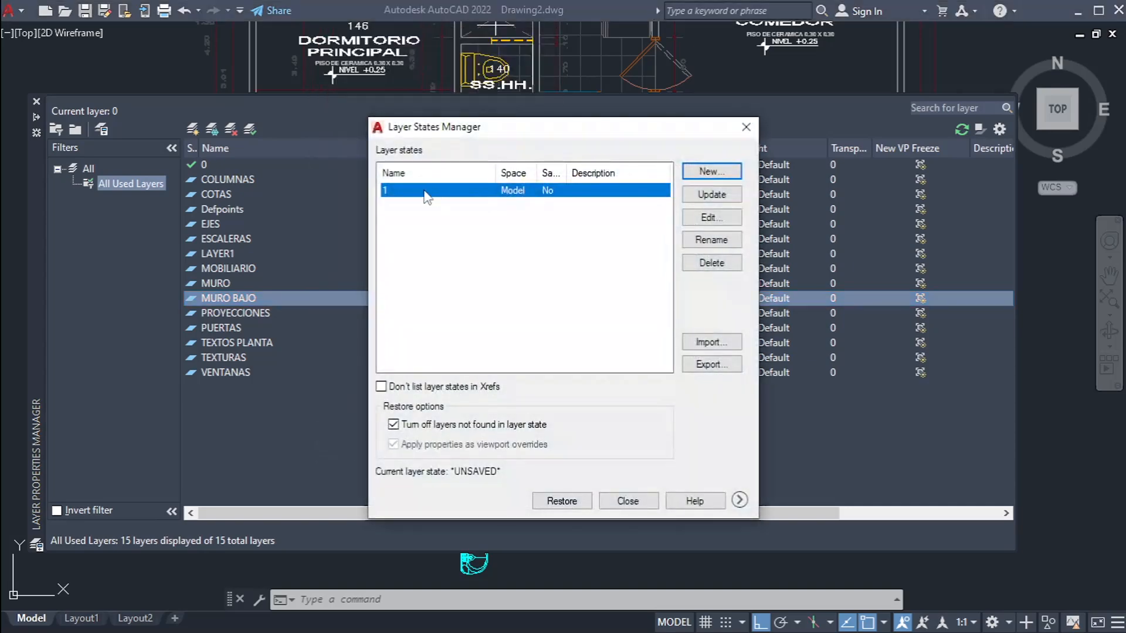
{"action": "left_click", "coordinate": [561, 500]}
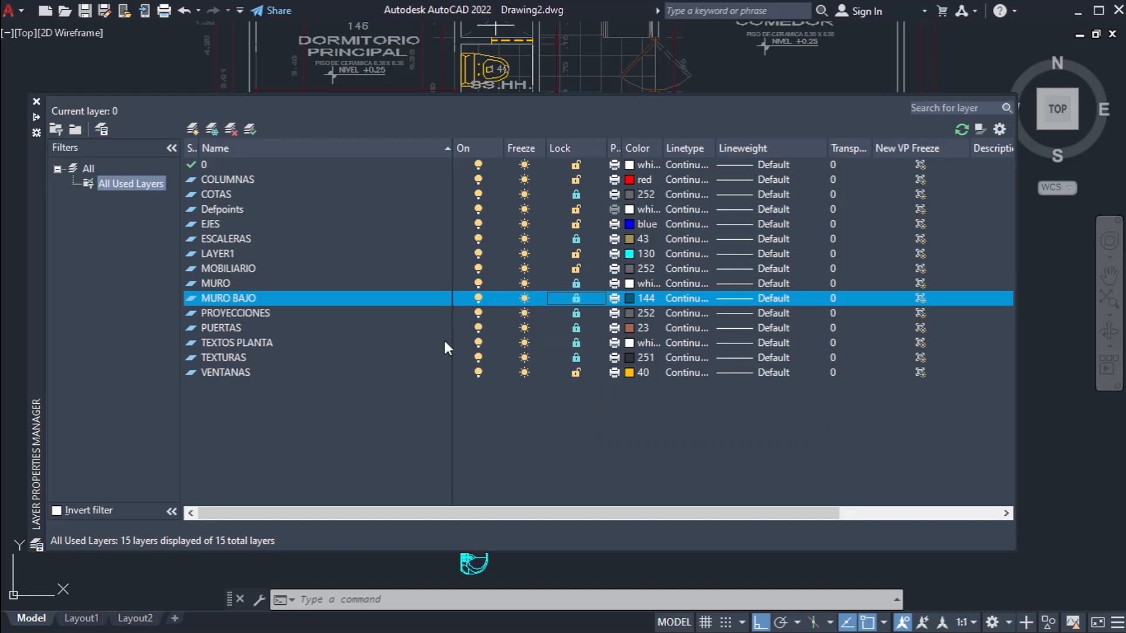
Step: Unlock TEXTURAS, TEXTOS PLANTA, PUERTAS, PROYECCIONES, MURO BAJO, MURO, ESCALERAS and COTAS one by one
{"action": "left_click", "coordinate": [576, 357]}
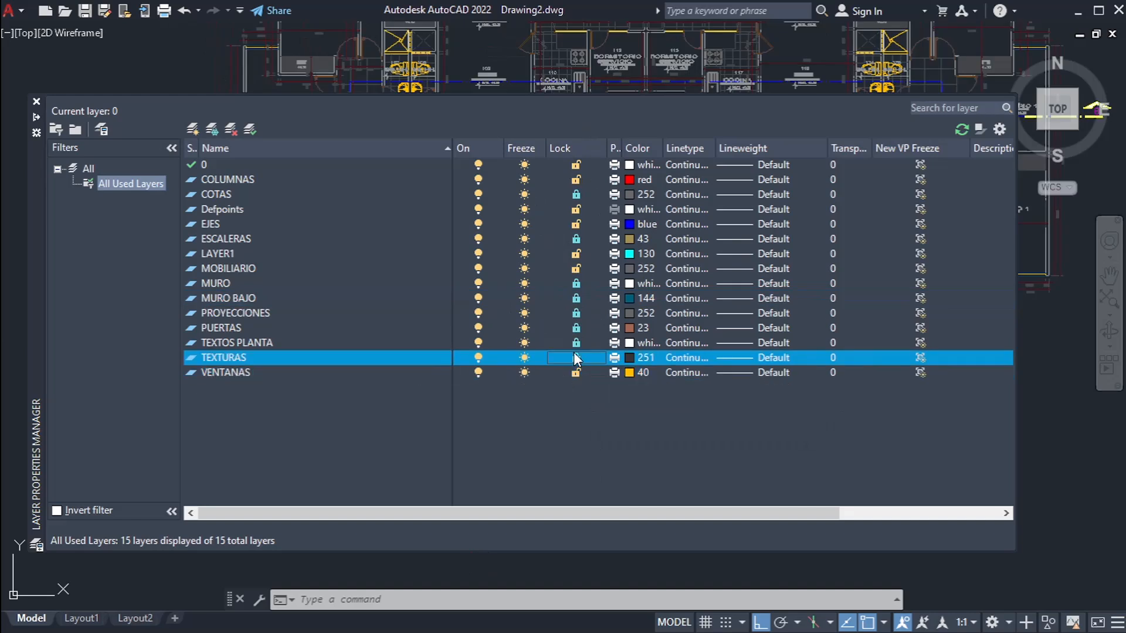
{"action": "left_click", "coordinate": [576, 343]}
{"action": "left_click", "coordinate": [576, 328]}
{"action": "left_click", "coordinate": [575, 313]}
{"action": "left_click", "coordinate": [576, 298]}
{"action": "left_click", "coordinate": [576, 283]}
{"action": "left_click", "coordinate": [576, 239]}
{"action": "left_click", "coordinate": [576, 194]}
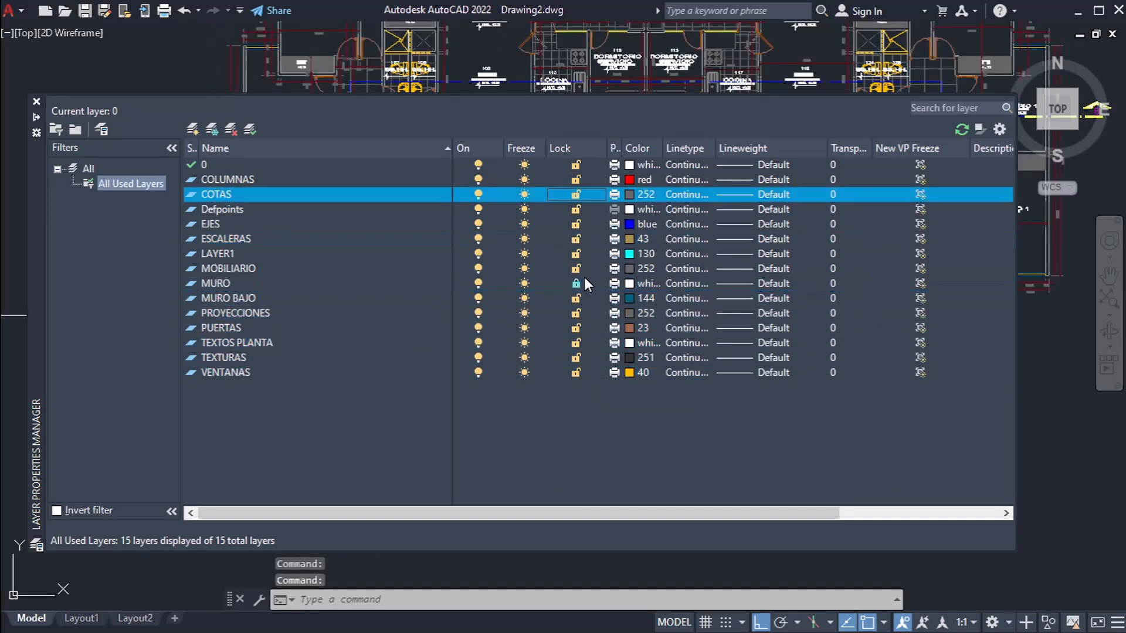
{"action": "left_click", "coordinate": [576, 283]}
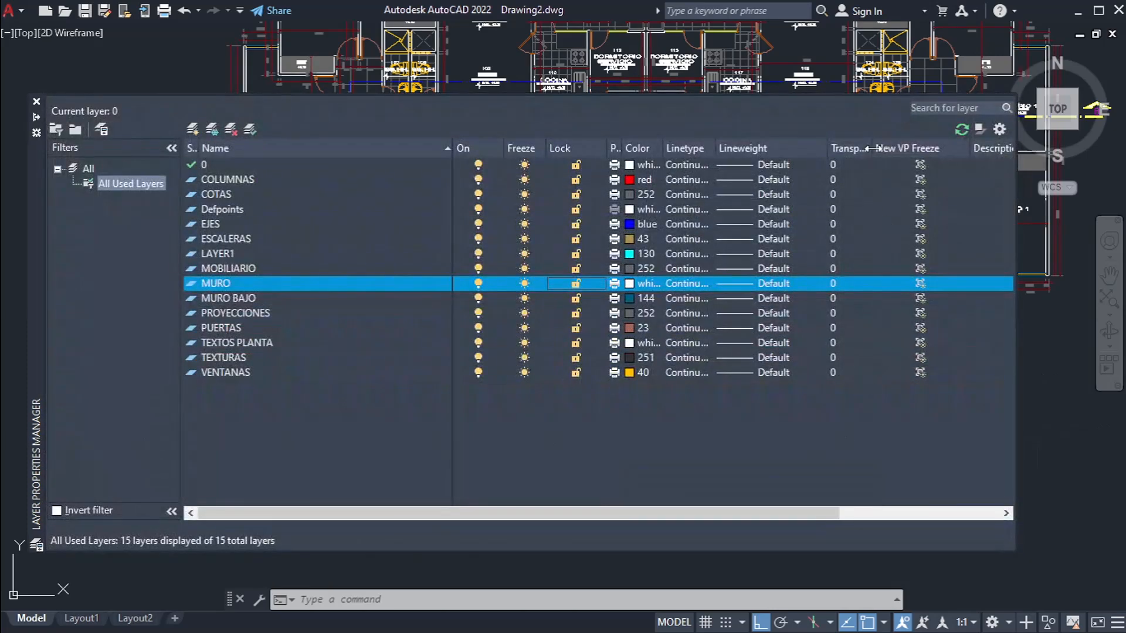
Step: Select all layers from COLUMNAS to VENTANAS, leaving out layer 0, and set their transparency to 70
{"action": "left_click_drag", "start_coordinate": [924, 148], "coordinate": [931, 148]}
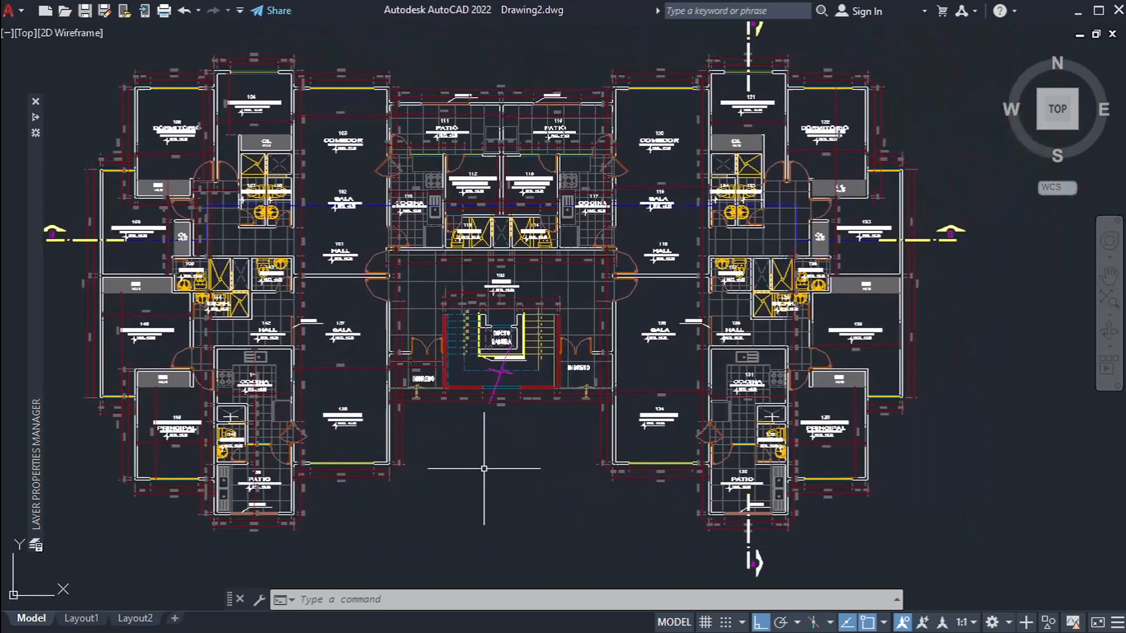
{"action": "middle_click_drag", "start_coordinate": [507, 465], "coordinate": [576, 488]}
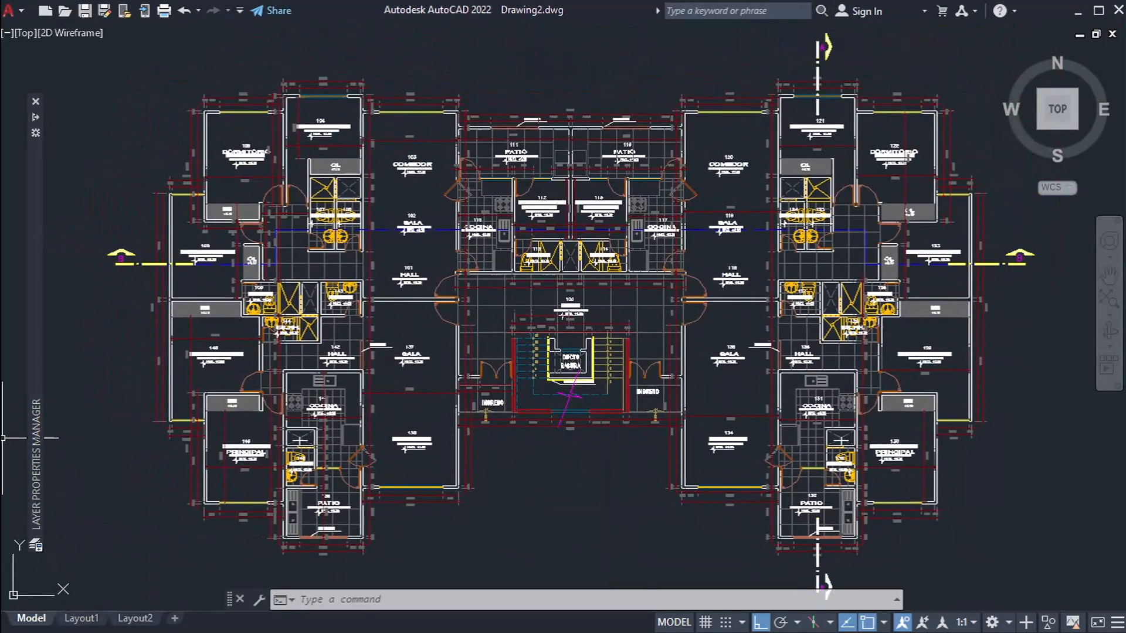
{"action": "mouse_move", "coordinate": [35, 437]}
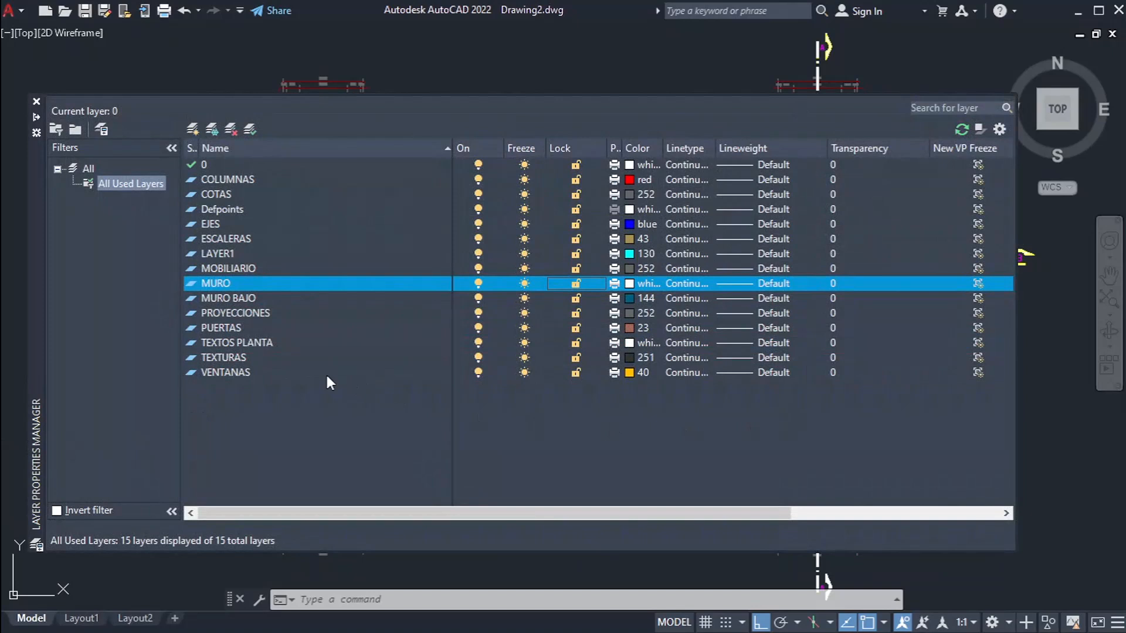
{"action": "left_click", "coordinate": [328, 373]}
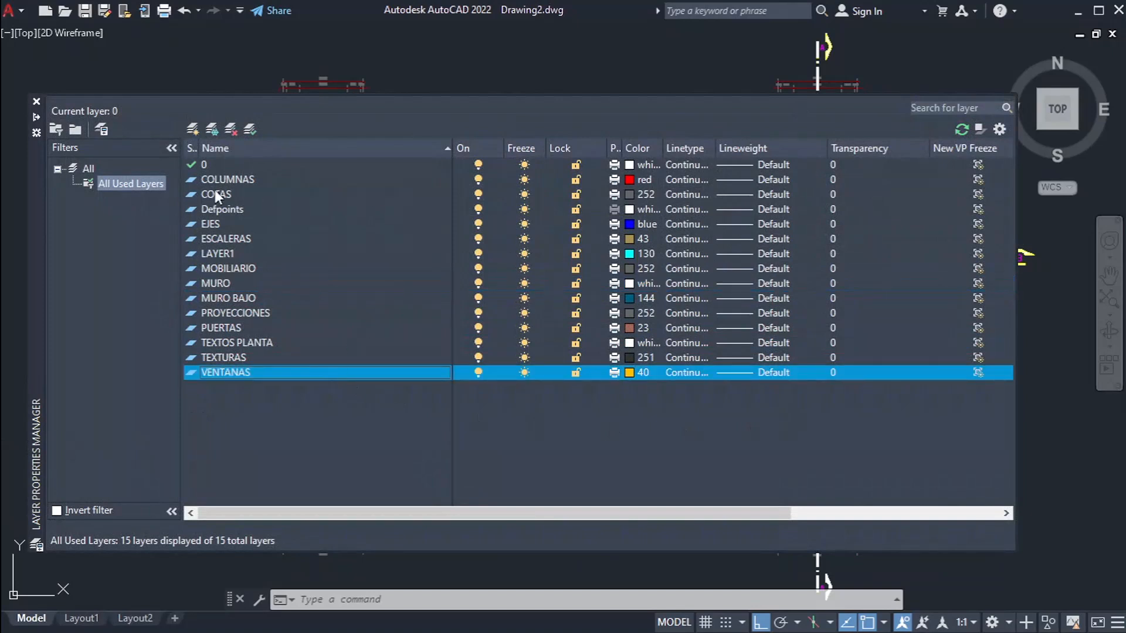
{"action": "left_click", "coordinate": [251, 179], "text": "shift"}
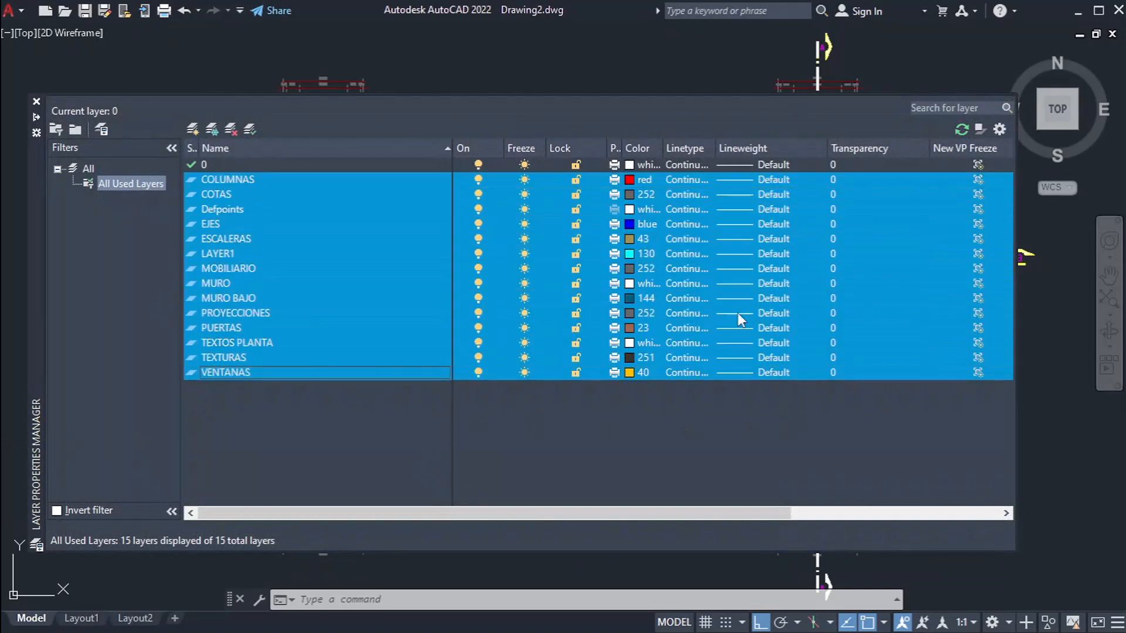
{"action": "left_click", "coordinate": [844, 192]}
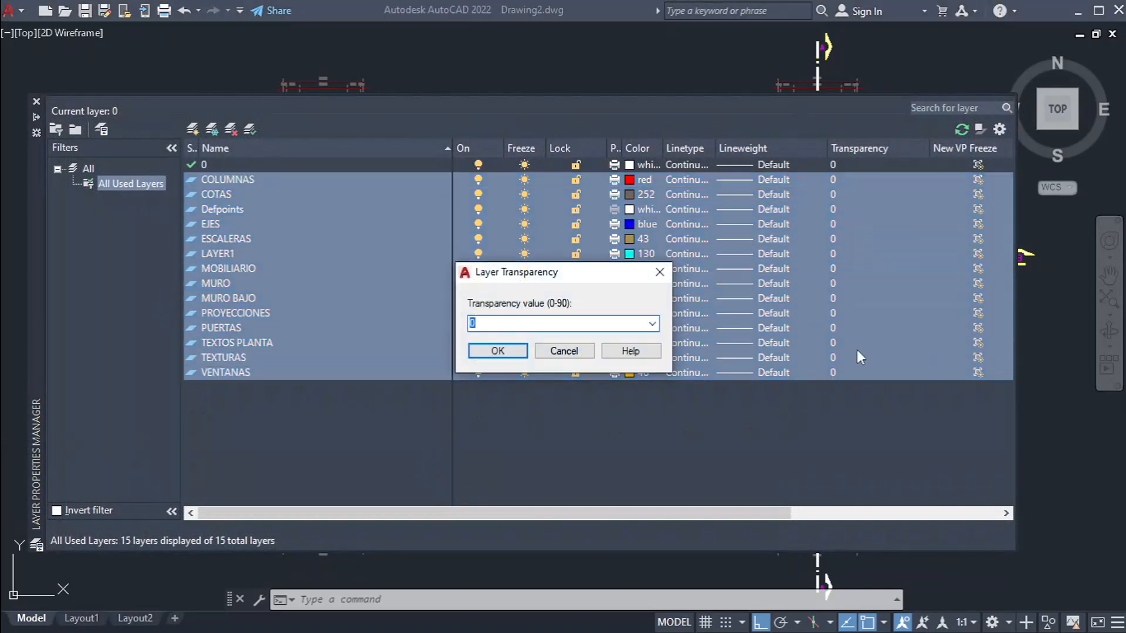
{"action": "type", "text": "70"}
{"action": "left_click", "coordinate": [498, 351]}
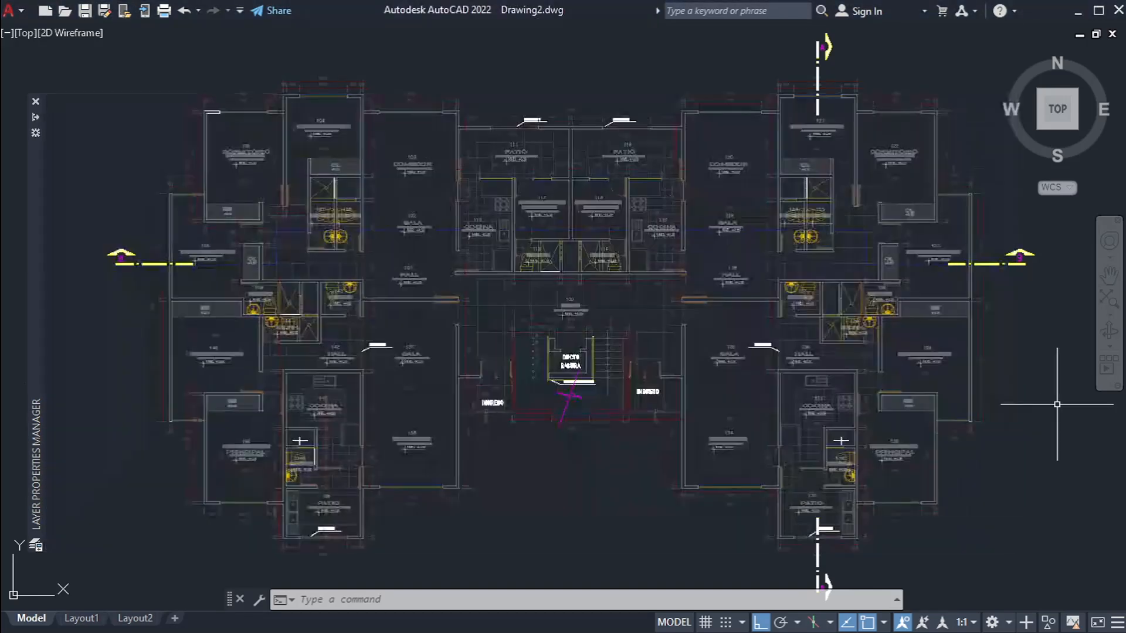
Step: Draw a vertical line about 4.34 units long from COMEDOR 138 up through SALA 137
{"action": "scroll", "coordinate": [995, 335], "scroll_direction": "up", "scroll_amount": 3}
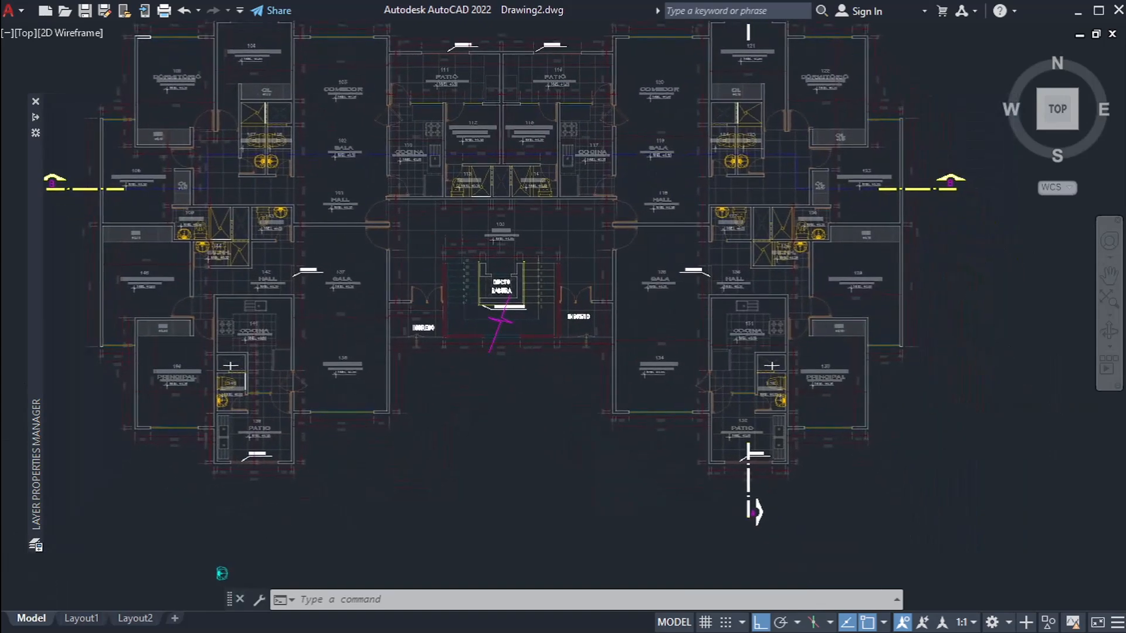
{"action": "scroll", "coordinate": [626, 282], "scroll_direction": "up", "scroll_amount": 5}
{"action": "scroll", "coordinate": [626, 282], "scroll_direction": "down", "scroll_amount": 10}
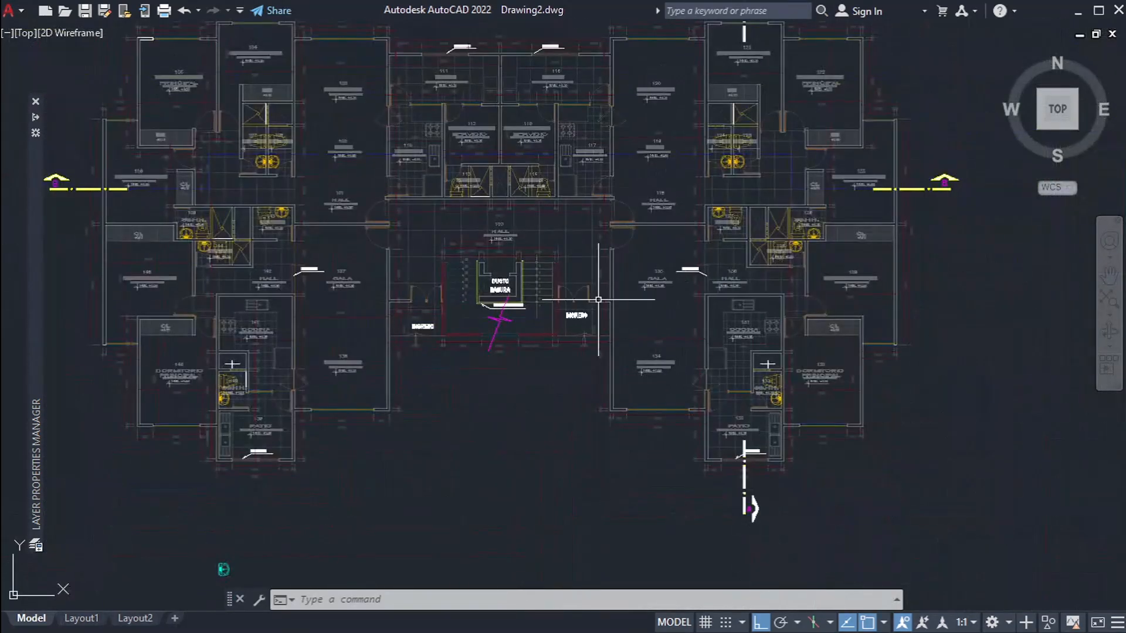
{"action": "left_click", "coordinate": [830, 623]}
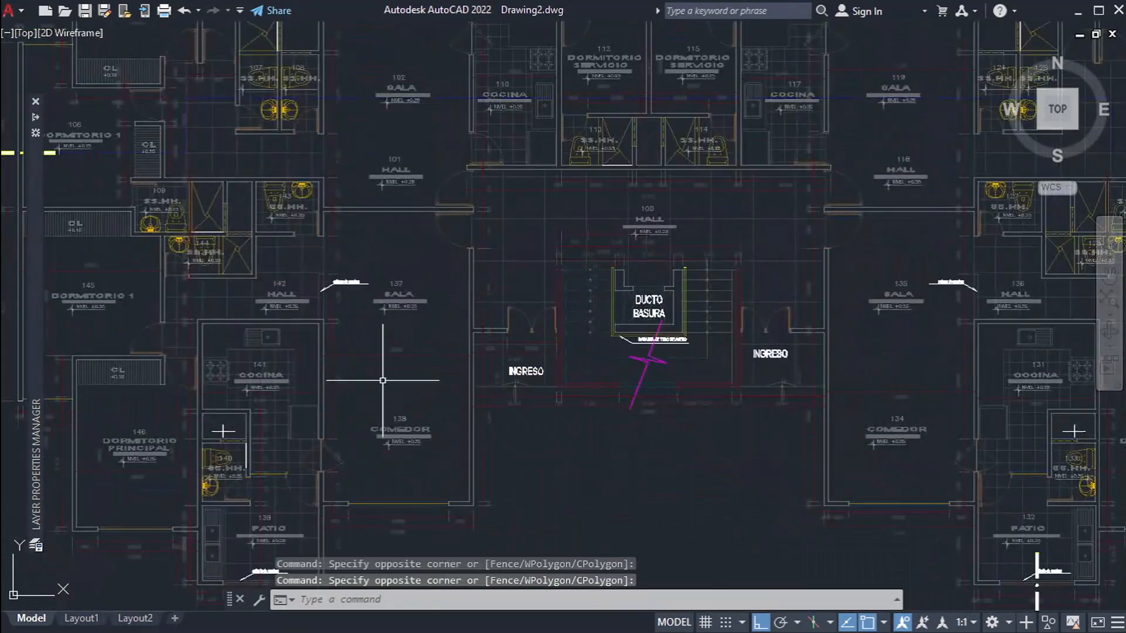
{"action": "type", "text": "l"}
{"action": "key", "text": "Return"}
{"action": "scroll", "coordinate": [368, 405], "scroll_direction": "up", "scroll_amount": 2}
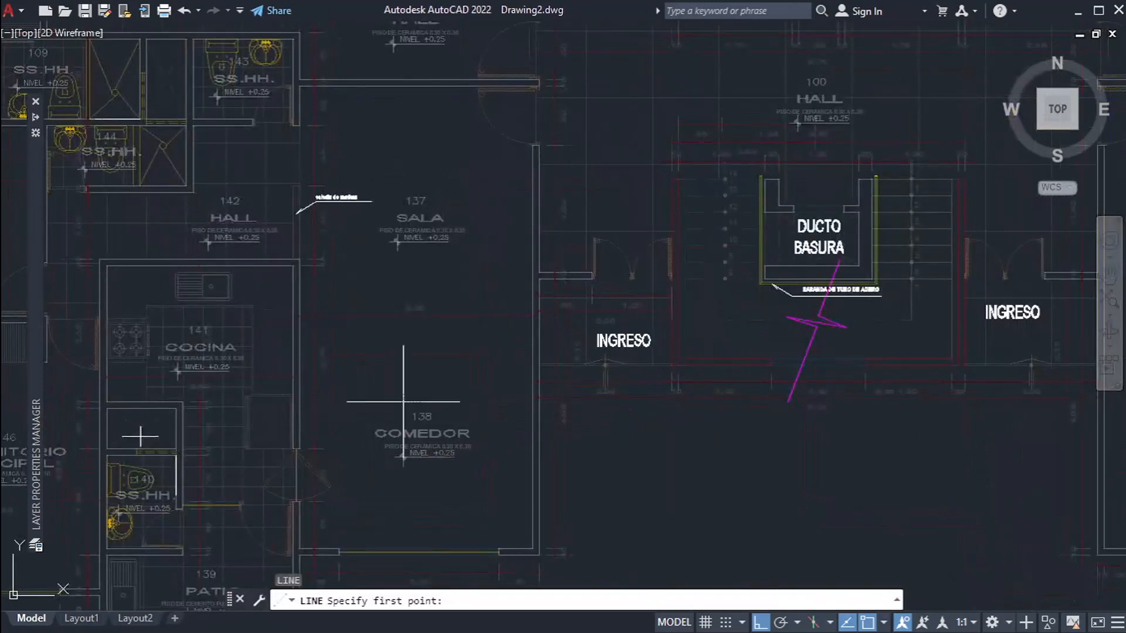
{"action": "left_click", "coordinate": [403, 402]}
{"action": "middle_click_drag", "start_coordinate": [424, 115], "coordinate": [513, 211]}
{"action": "left_click", "coordinate": [455, 222]}
{"action": "key", "text": "Escape"}
{"action": "key", "text": "Escape"}
Step: Set the new line's color to Blue and compare it with the faded plan around SALA 137
{"action": "left_click", "coordinate": [530, 213]}
{"action": "left_click", "coordinate": [473, 213]}
{"action": "key", "text": "ctrl+1"}
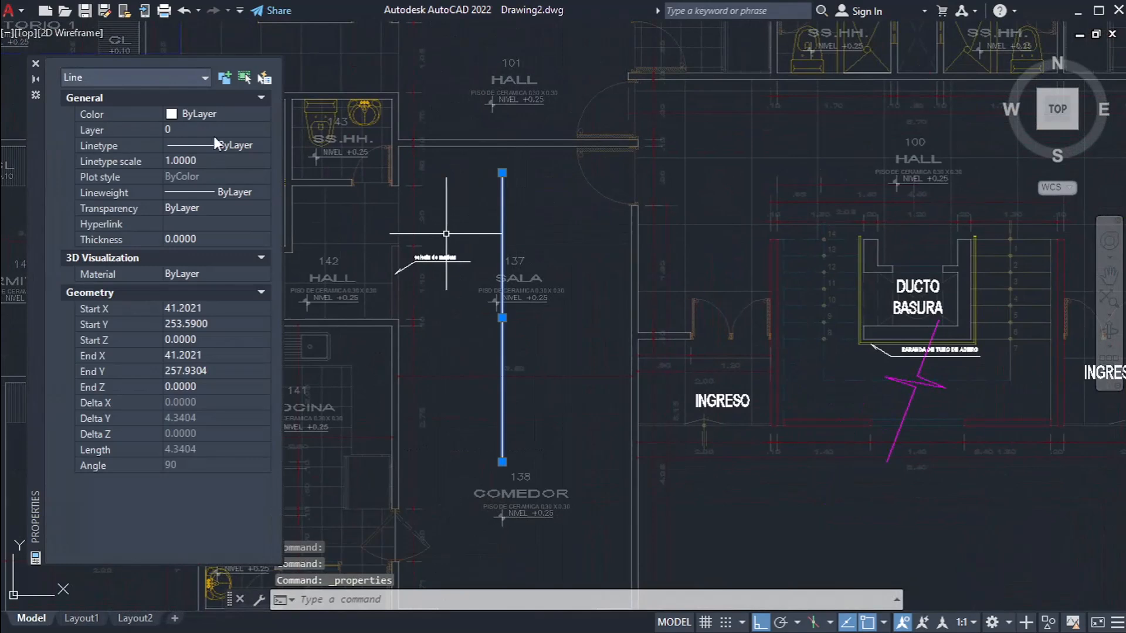
{"action": "left_click", "coordinate": [214, 126]}
{"action": "left_click", "coordinate": [226, 112]}
{"action": "left_click", "coordinate": [226, 114]}
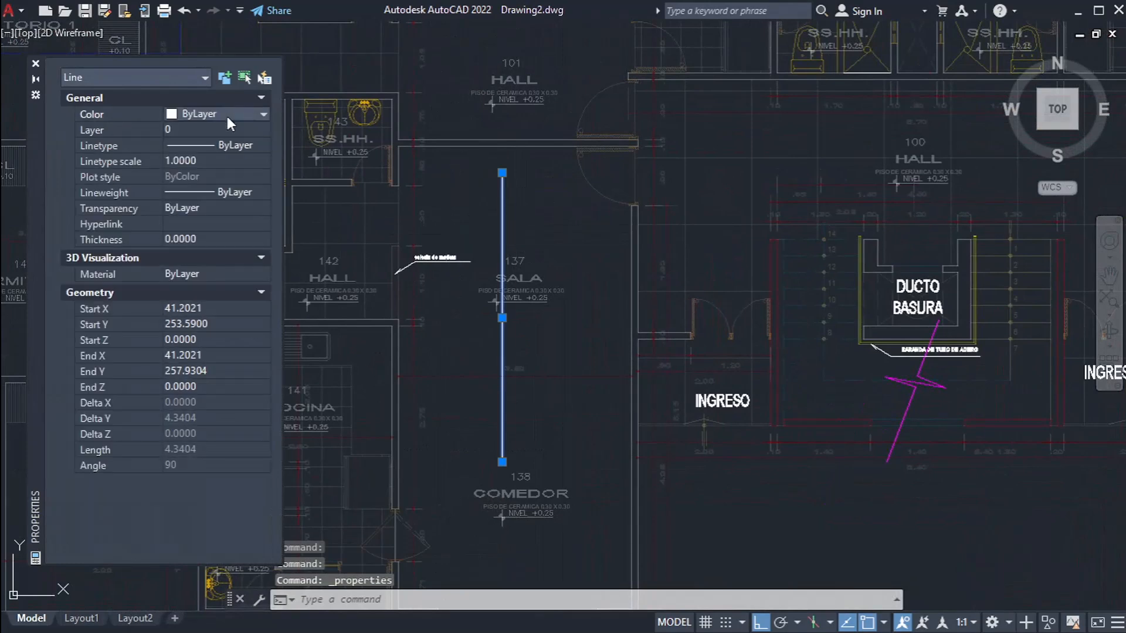
{"action": "left_click", "coordinate": [209, 219]}
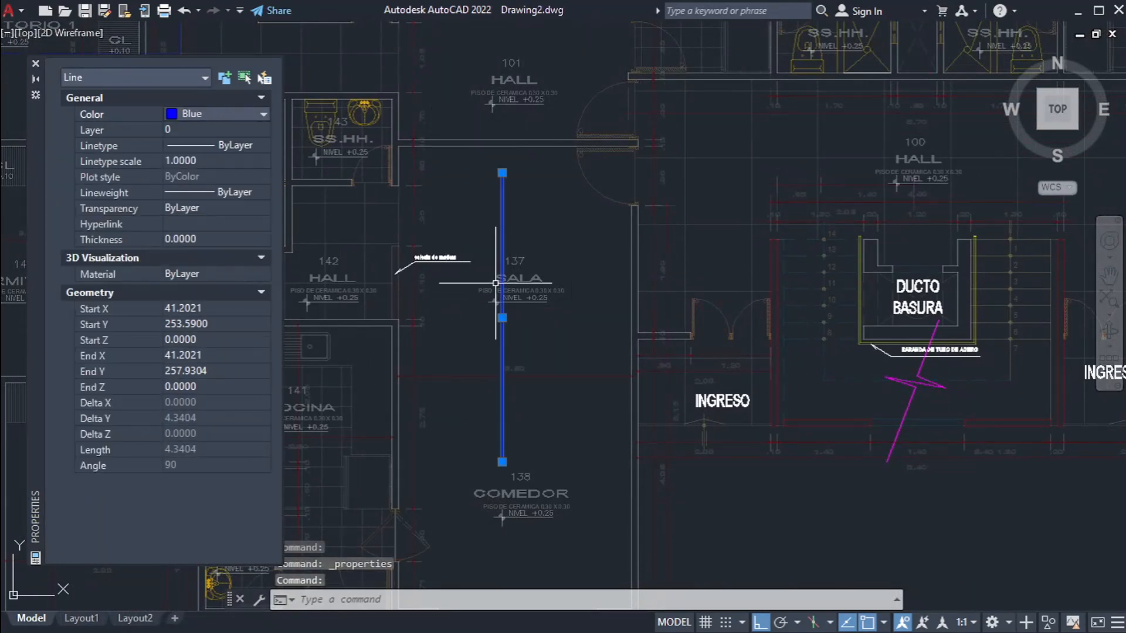
{"action": "key", "text": "Escape"}
{"action": "key", "text": "ctrl+1"}
{"action": "left_click", "coordinate": [530, 193]}
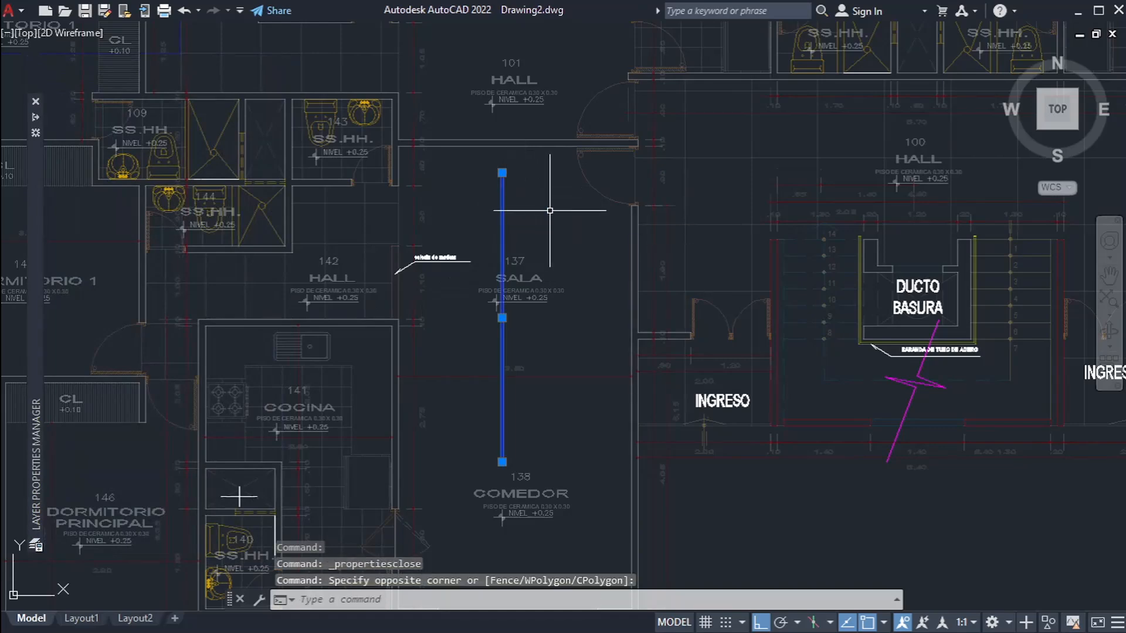
{"action": "key", "text": "Escape"}
{"action": "scroll", "coordinate": [557, 229], "scroll_direction": "up", "scroll_amount": 2}
{"action": "middle_click_drag", "start_coordinate": [493, 235], "coordinate": [561, 239]}
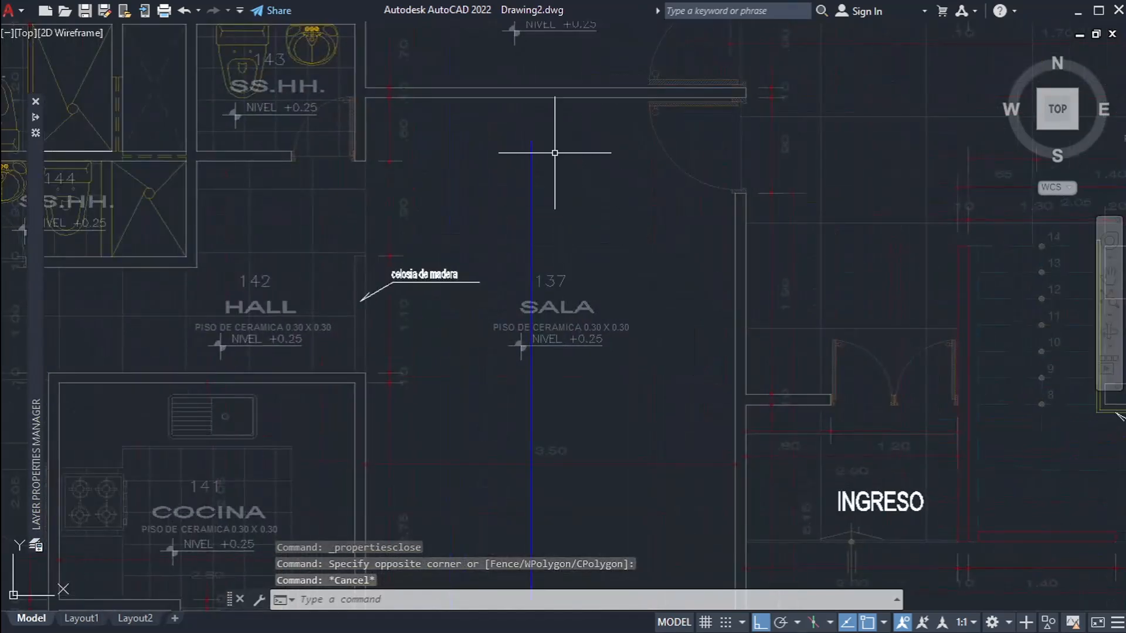
{"action": "middle_click_drag", "start_coordinate": [549, 369], "coordinate": [598, 309]}
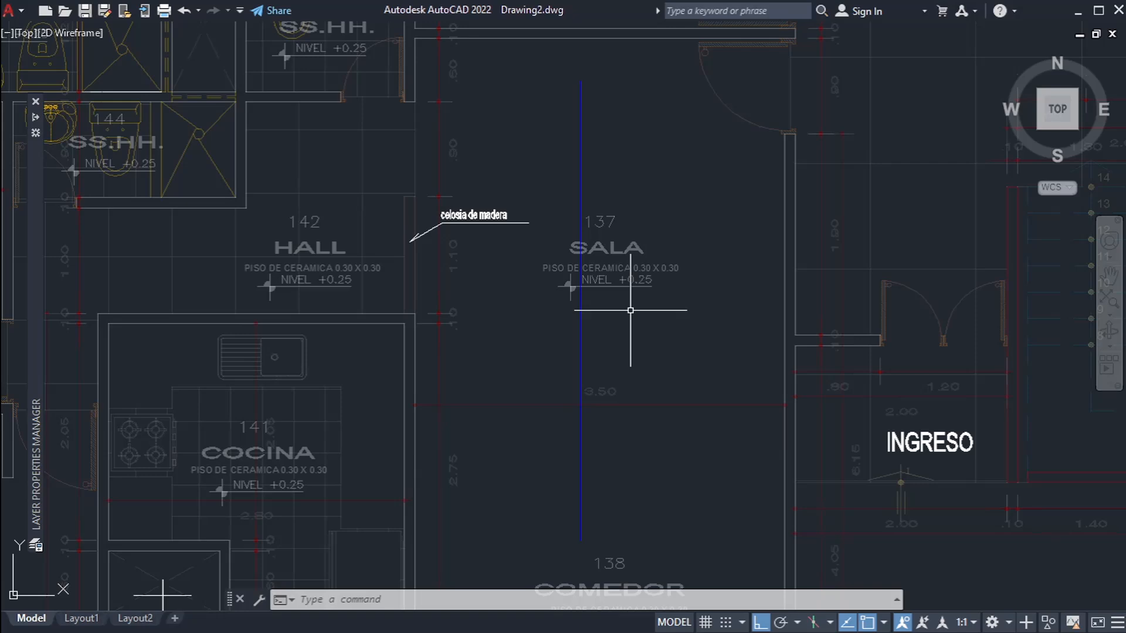
Step: Add the Transparency toggle to the status bar
{"action": "mouse_move", "coordinate": [31, 292]}
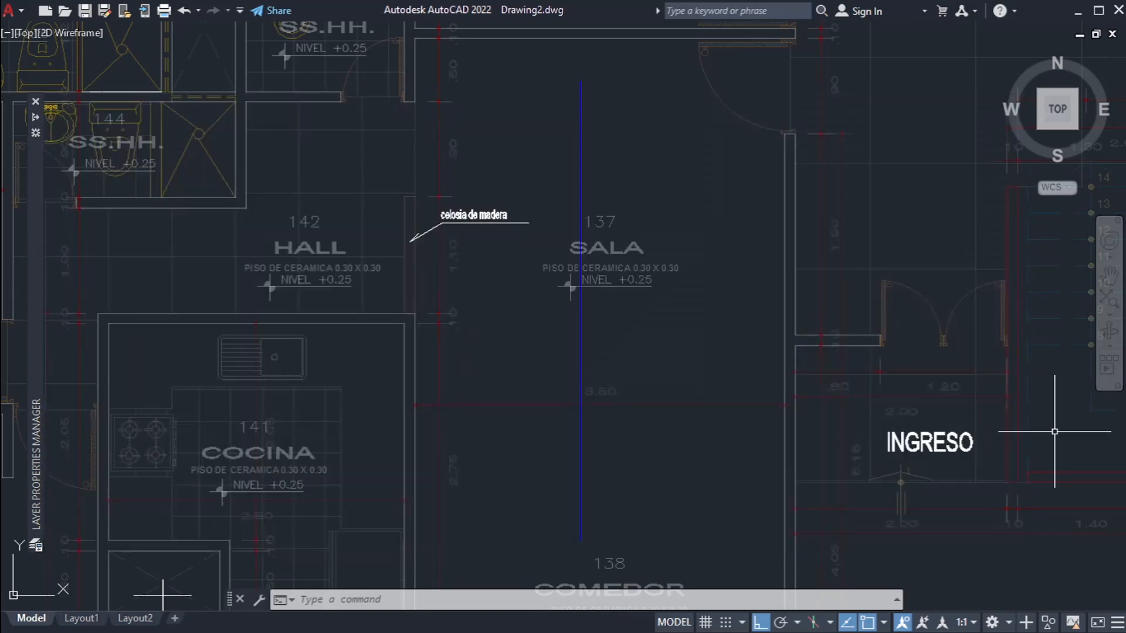
{"action": "left_click", "coordinate": [1117, 623]}
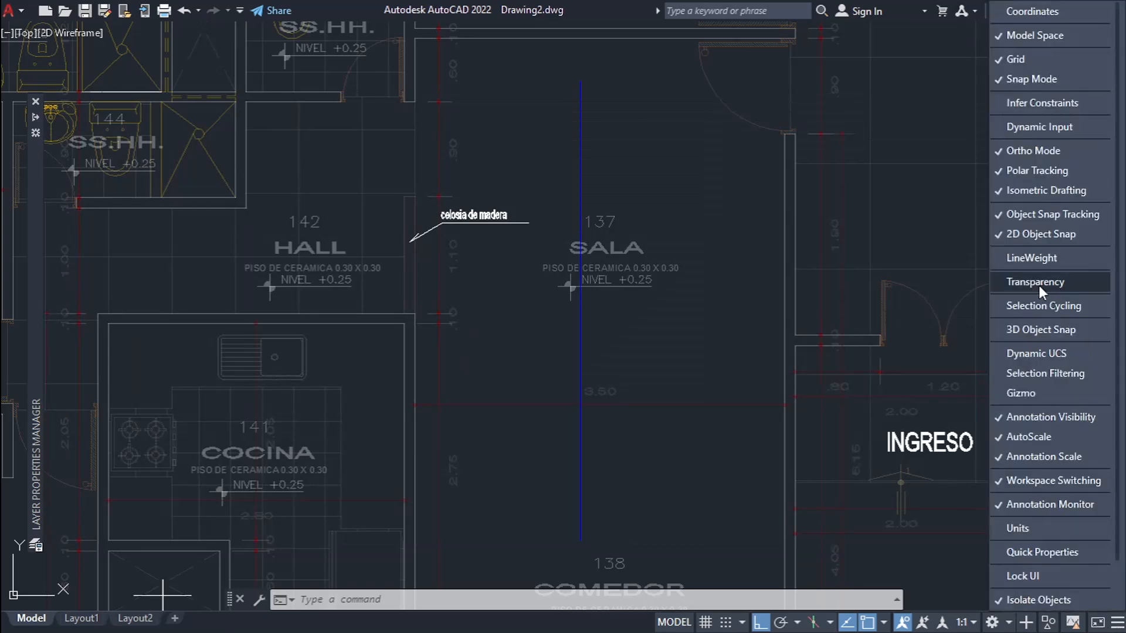
{"action": "left_click", "coordinate": [1077, 283]}
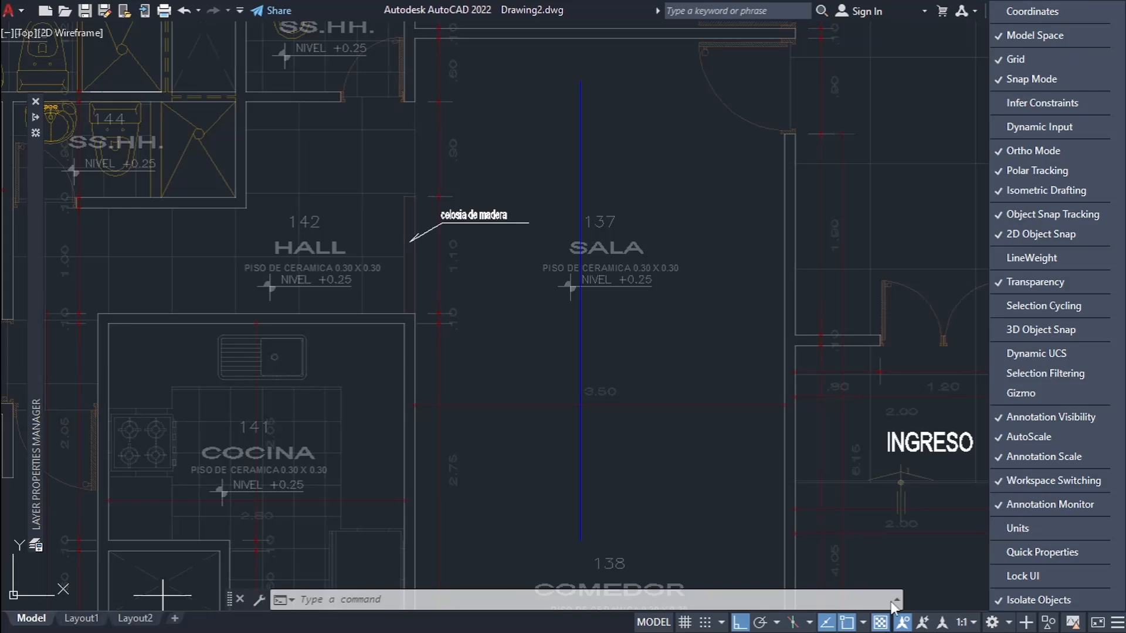
{"action": "left_click", "coordinate": [720, 503]}
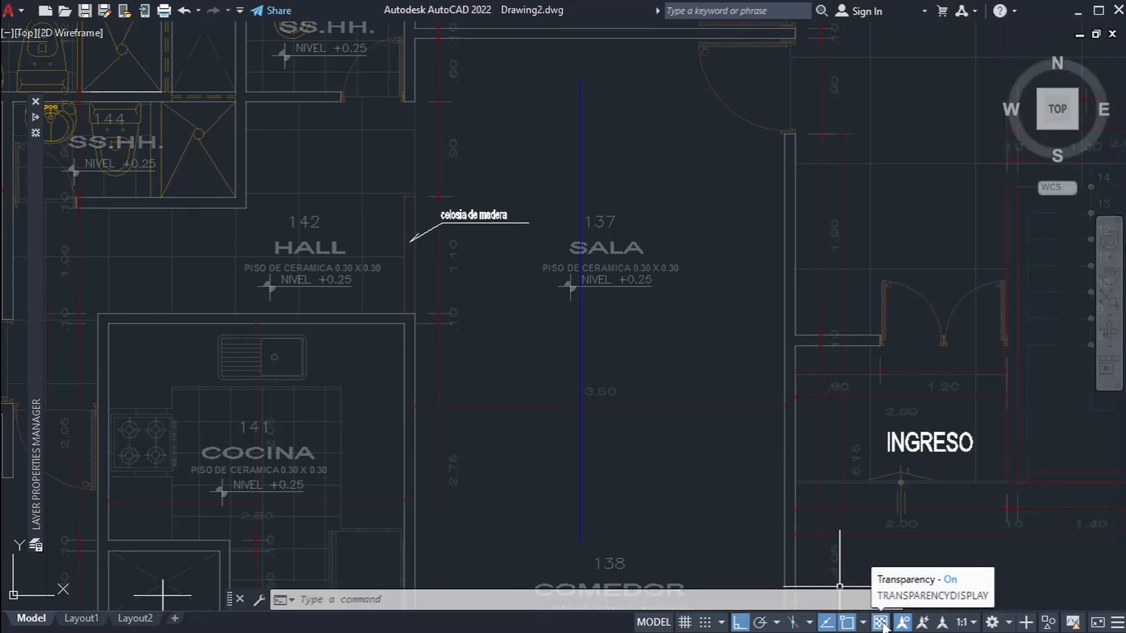
Step: Switch the transparency display off and on to compare how the plan around SALA 137 looks
{"action": "scroll", "coordinate": [621, 334], "scroll_direction": "down", "scroll_amount": 5}
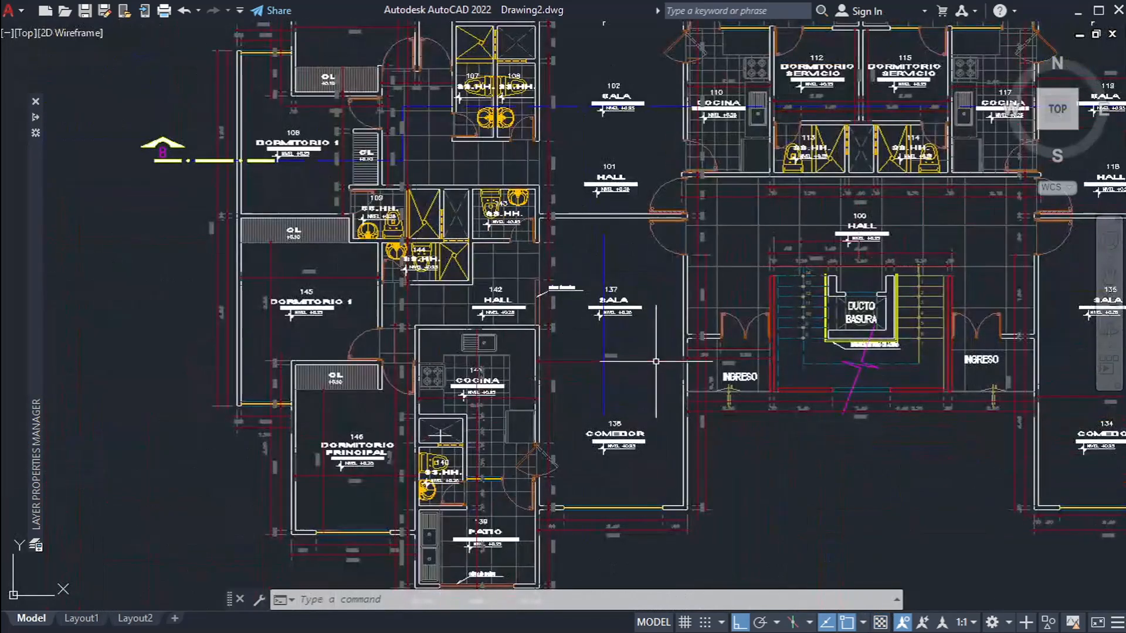
{"action": "scroll", "coordinate": [686, 354], "scroll_direction": "up", "scroll_amount": 4}
{"action": "middle_click_drag", "start_coordinate": [493, 197], "coordinate": [536, 235]}
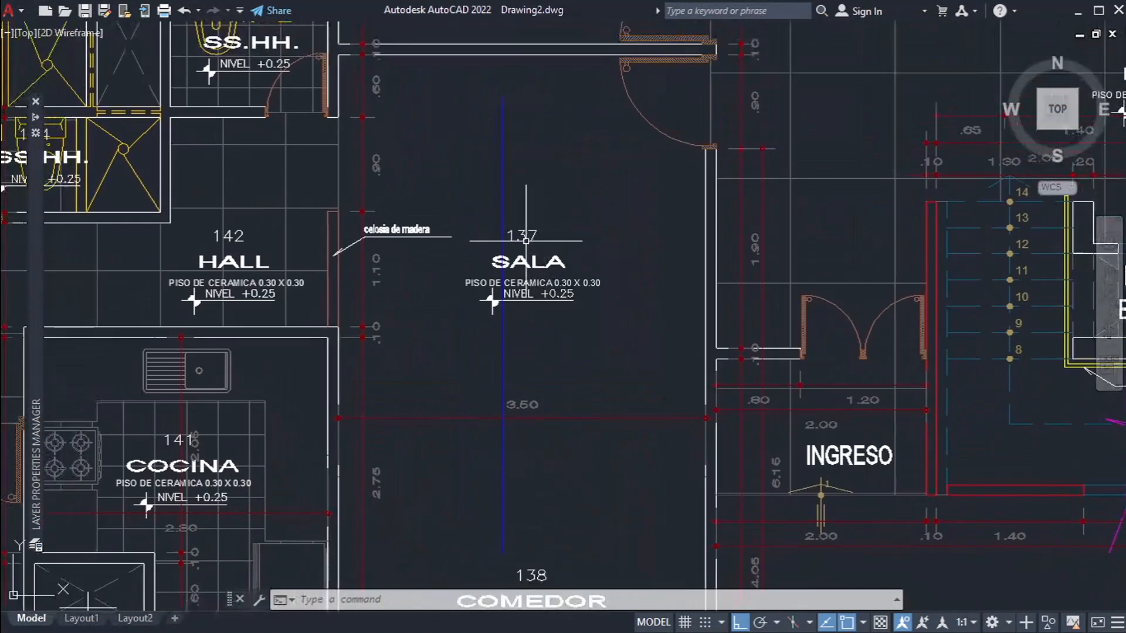
{"action": "left_click", "coordinate": [880, 622]}
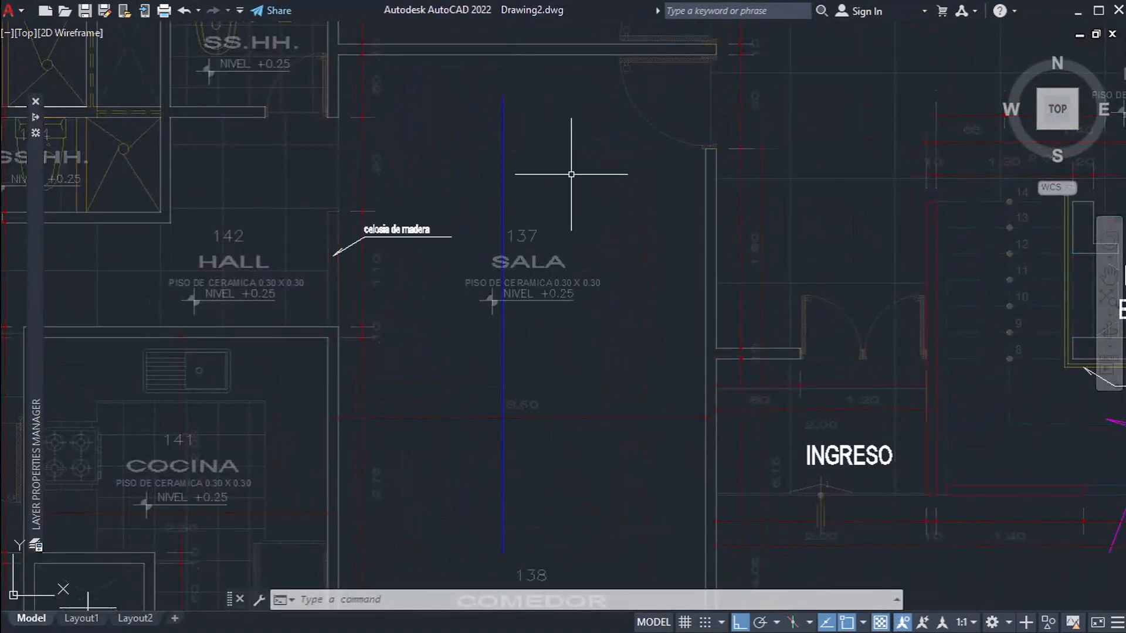
{"action": "scroll", "coordinate": [572, 176], "scroll_direction": "down", "scroll_amount": 2}
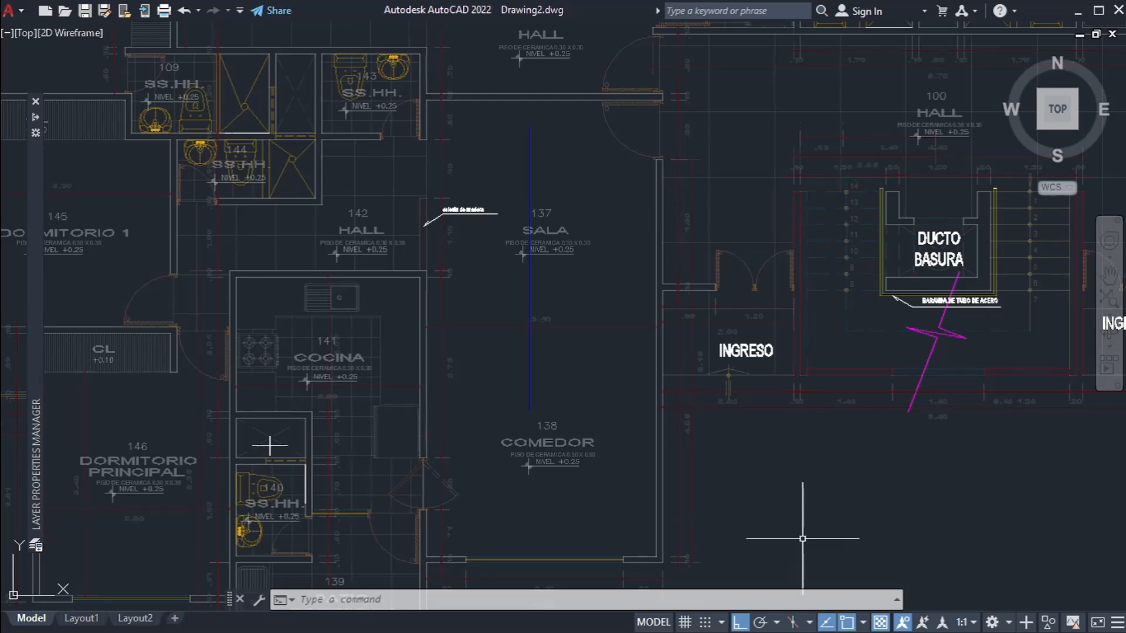
{"action": "left_click", "coordinate": [881, 624]}
{"action": "left_click", "coordinate": [881, 624]}
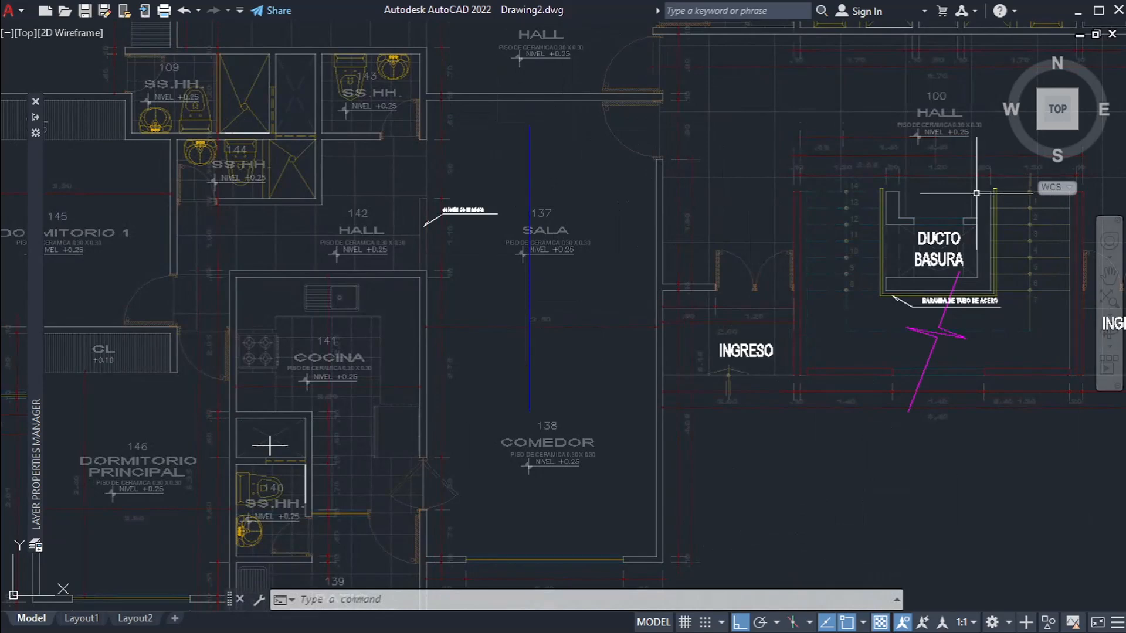
Step: Reopen the layer list and turn off the transparency display
{"action": "mouse_move", "coordinate": [34, 329]}
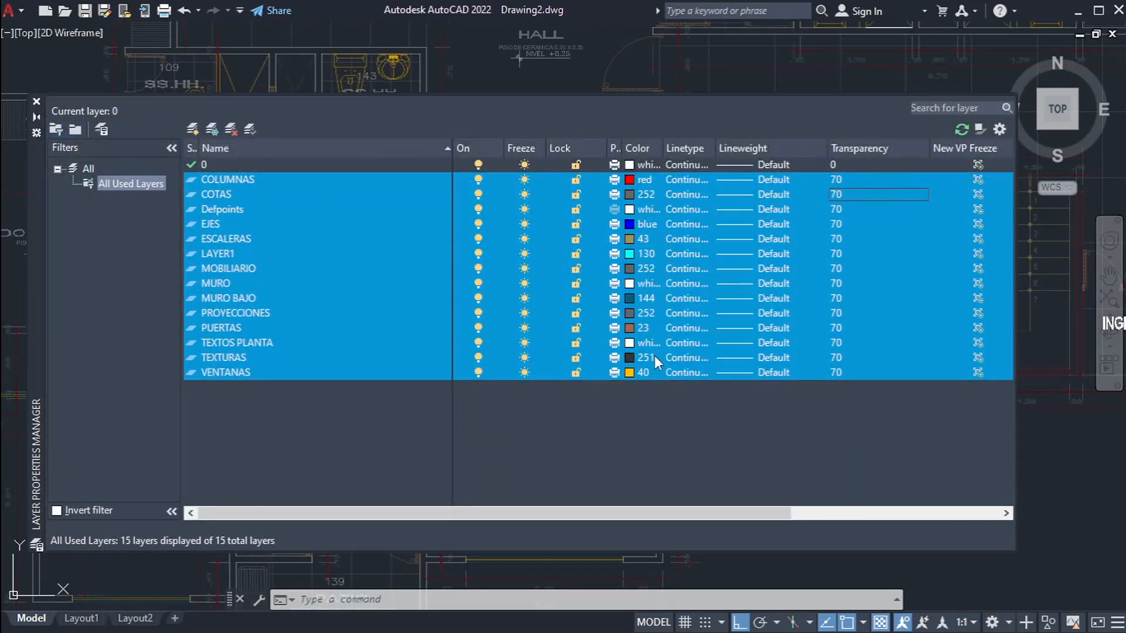
{"action": "left_click", "coordinate": [881, 623]}
{"action": "left_click", "coordinate": [879, 625]}
{"action": "left_click", "coordinate": [881, 623]}
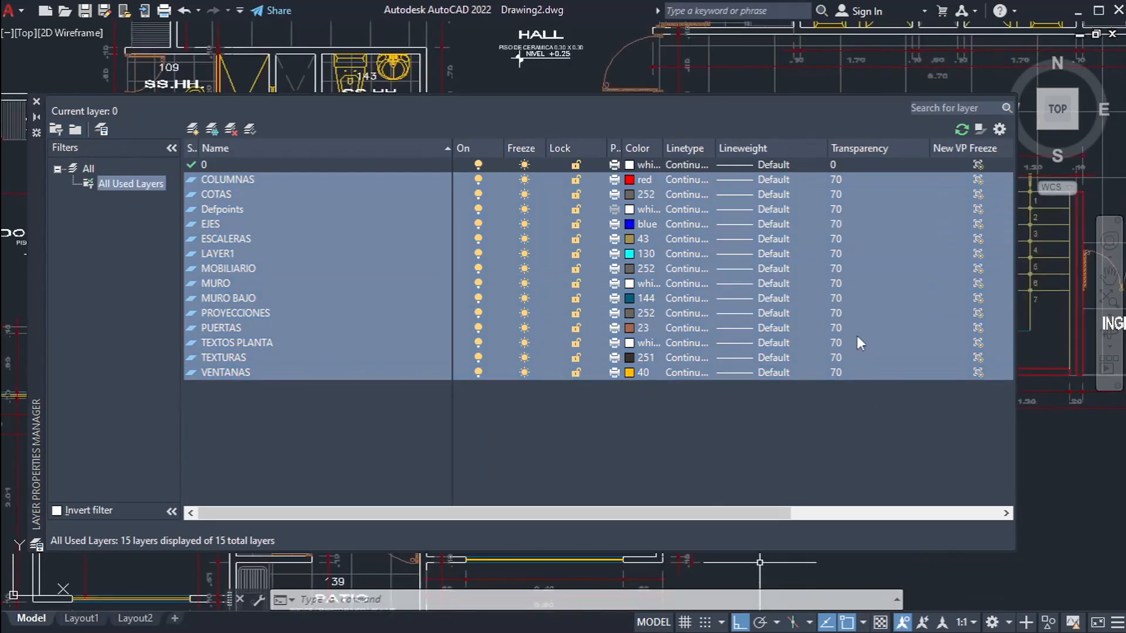
Step: Turn the transparency display back on and examine the faded plan around SALA 137 and the central stair
{"action": "left_click", "coordinate": [337, 408]}
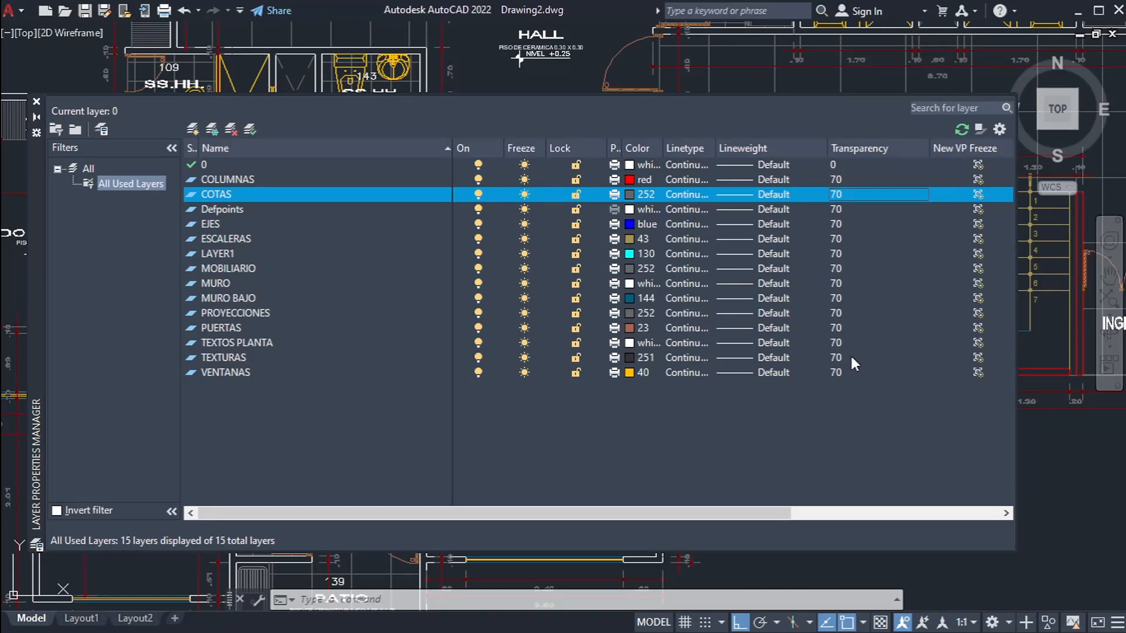
{"action": "left_click", "coordinate": [1001, 607]}
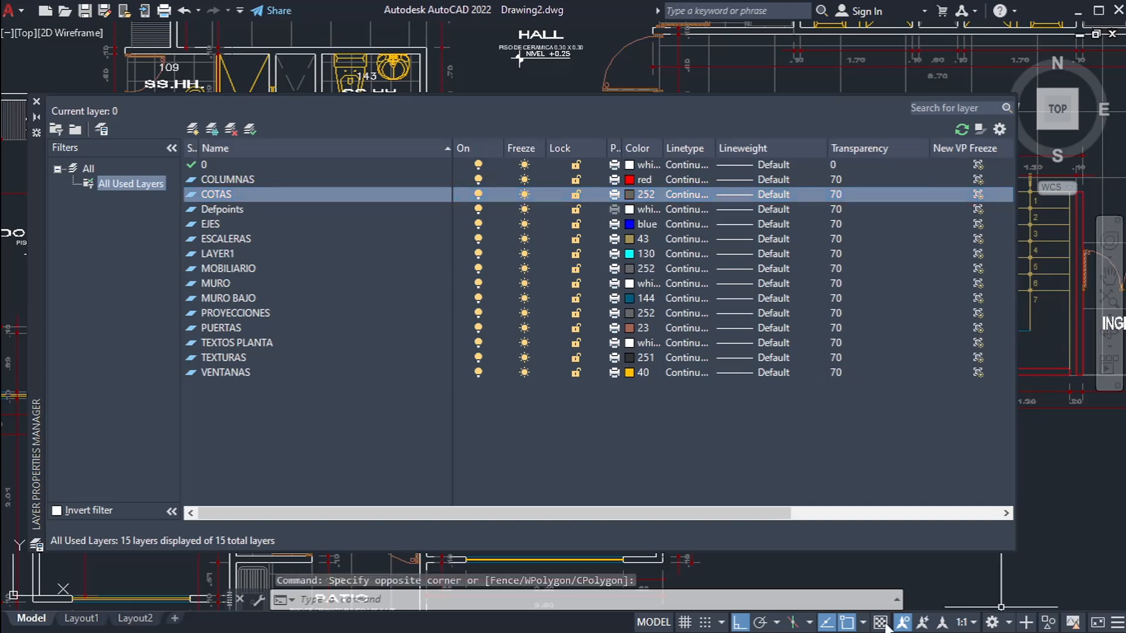
{"action": "left_click", "coordinate": [36, 118]}
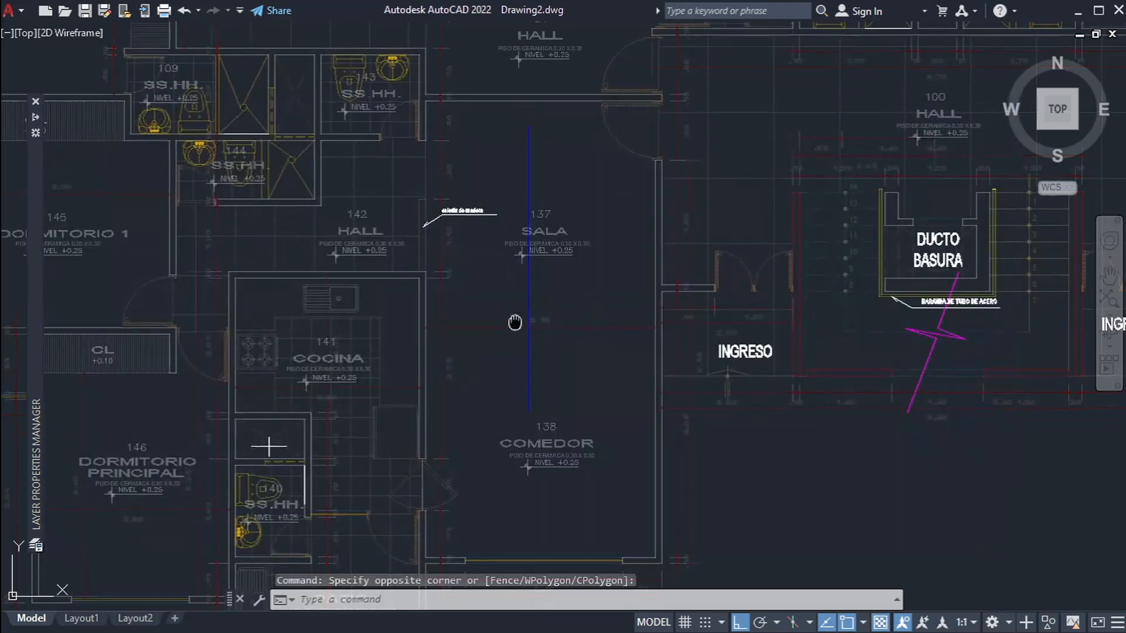
{"action": "middle_click_drag", "start_coordinate": [515, 322], "coordinate": [400, 335]}
{"action": "scroll", "coordinate": [399, 335], "scroll_direction": "down", "scroll_amount": 5}
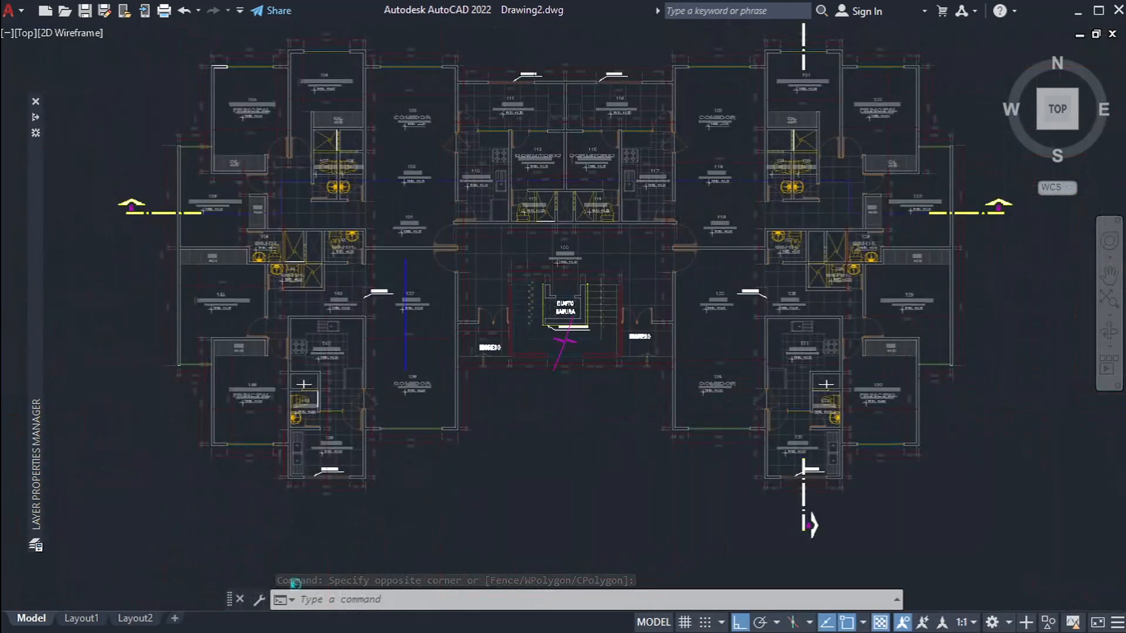
{"action": "scroll", "coordinate": [426, 296], "scroll_direction": "up", "scroll_amount": 4}
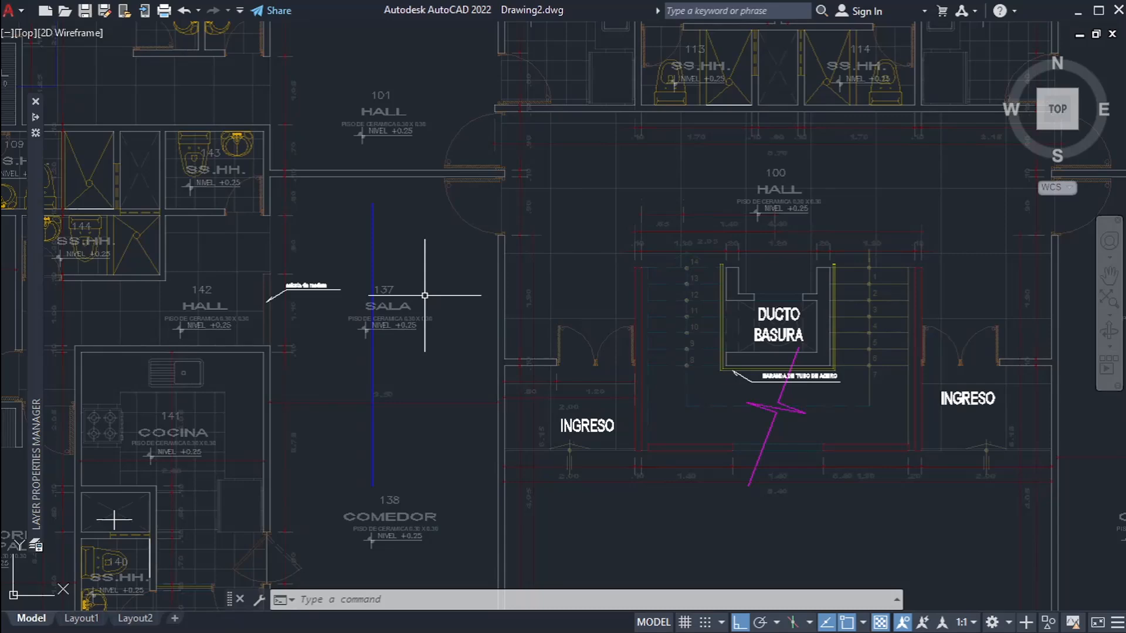
{"action": "mouse_move", "coordinate": [432, 264]}
{"action": "middle_mouse_down"}
{"action": "mouse_move", "coordinate": [560, 298]}
{"action": "mouse_move", "coordinate": [432, 284]}
{"action": "middle_mouse_up"}
{"action": "scroll", "coordinate": [208, 232], "scroll_direction": "up", "scroll_amount": 8}
{"action": "scroll", "coordinate": [201, 231], "scroll_direction": "down", "scroll_amount": 8}
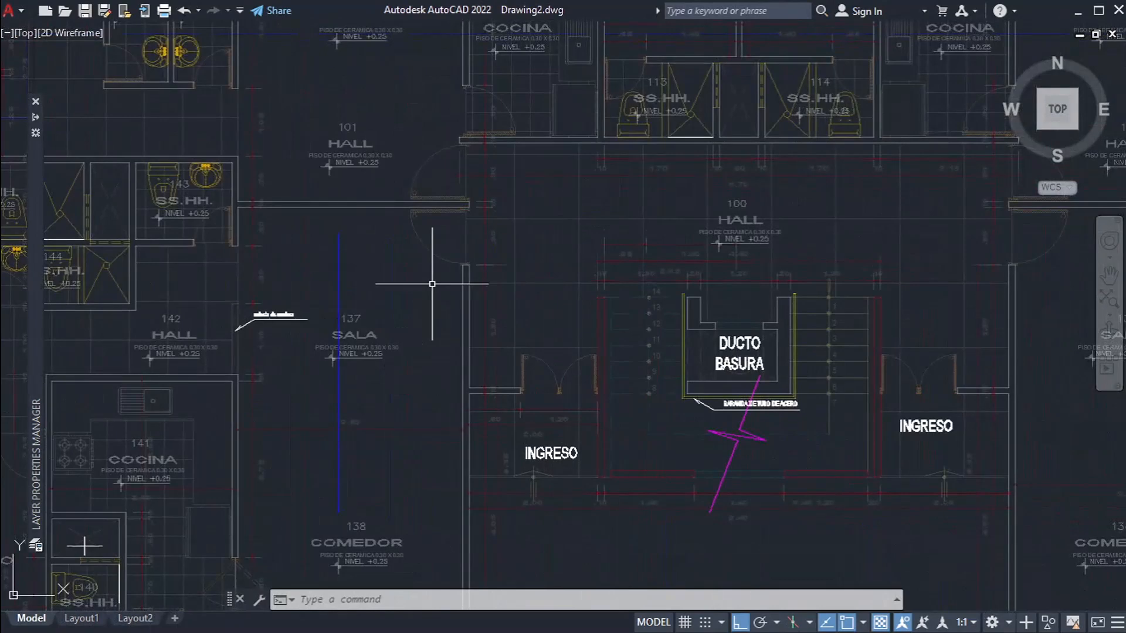
Step: Set the color of the vertical blue line in SALA 137 to ByLayer
{"action": "left_click", "coordinate": [558, 372]}
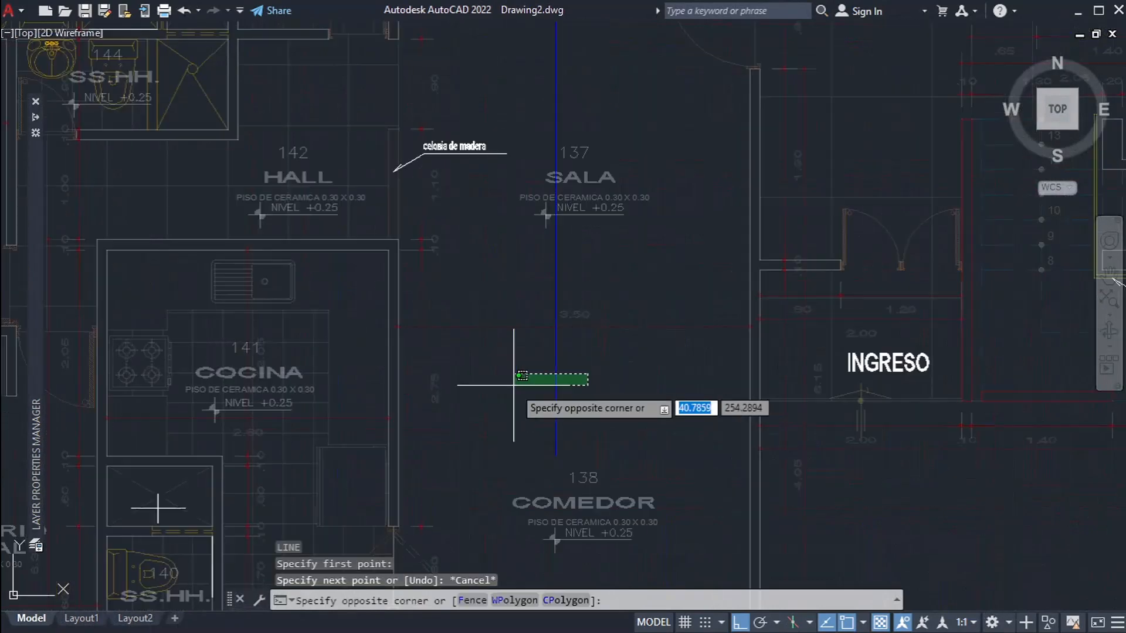
{"action": "left_click", "coordinate": [515, 385]}
{"action": "key", "text": "ctrl+1"}
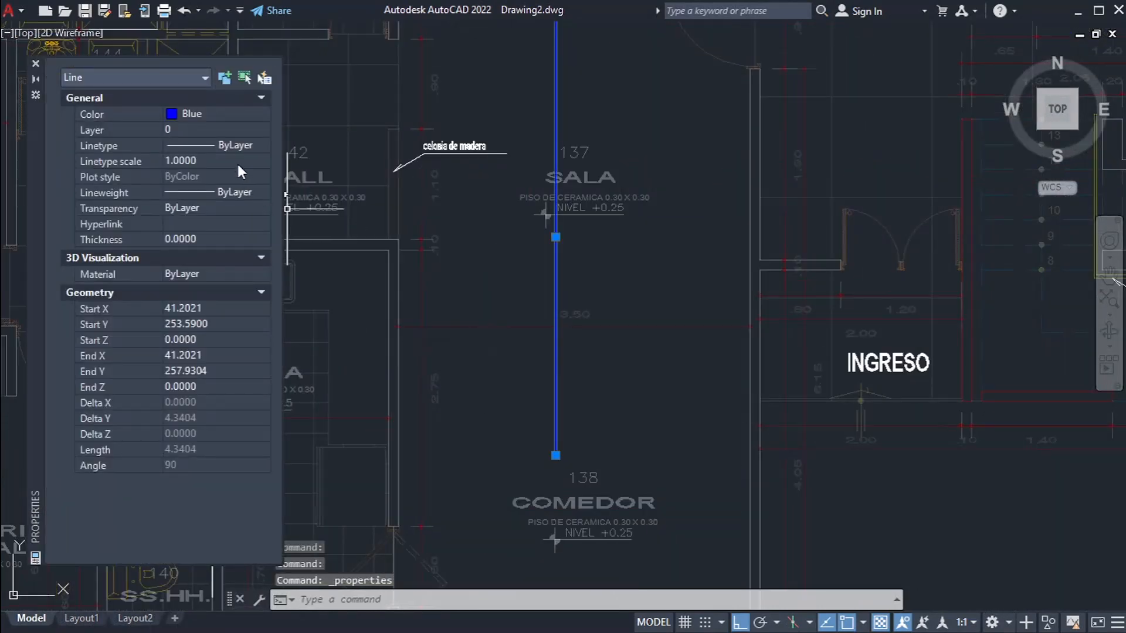
{"action": "left_click", "coordinate": [213, 111]}
{"action": "left_click", "coordinate": [199, 127]}
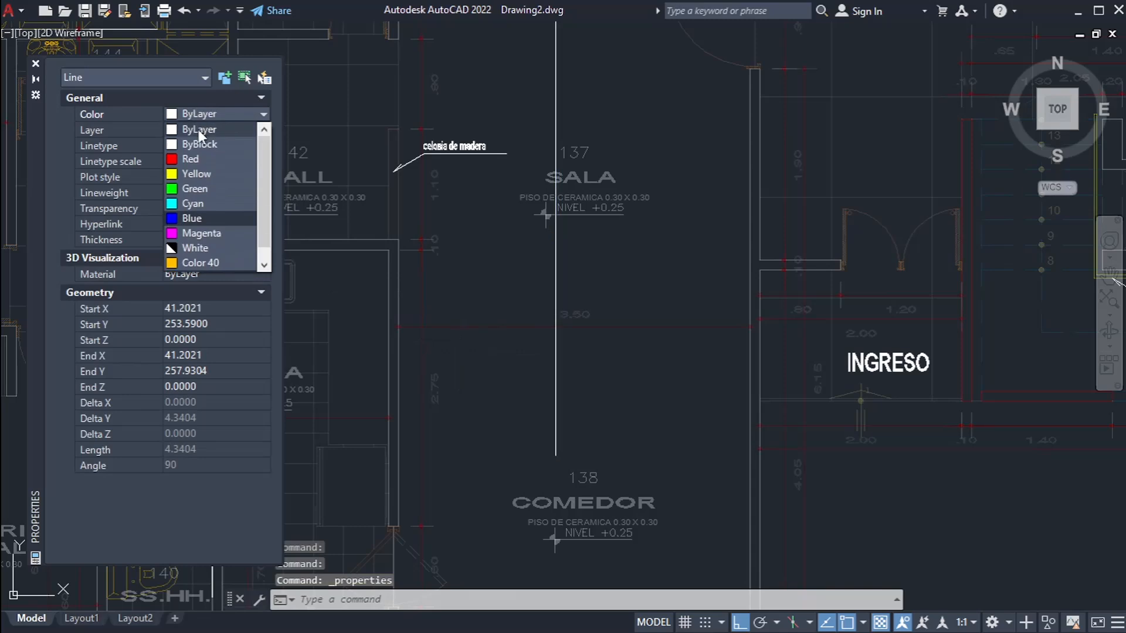
Step: Assign the selected line in SALA 137 to LAYER1, close its properties and deselect it
{"action": "left_click", "coordinate": [218, 130]}
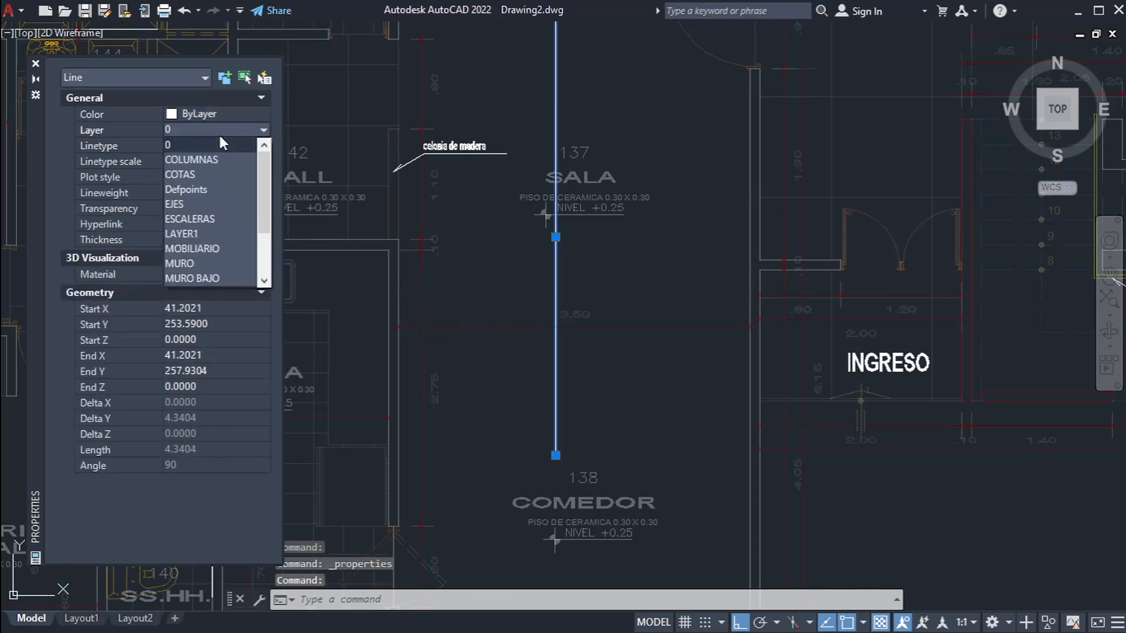
{"action": "left_click", "coordinate": [202, 233]}
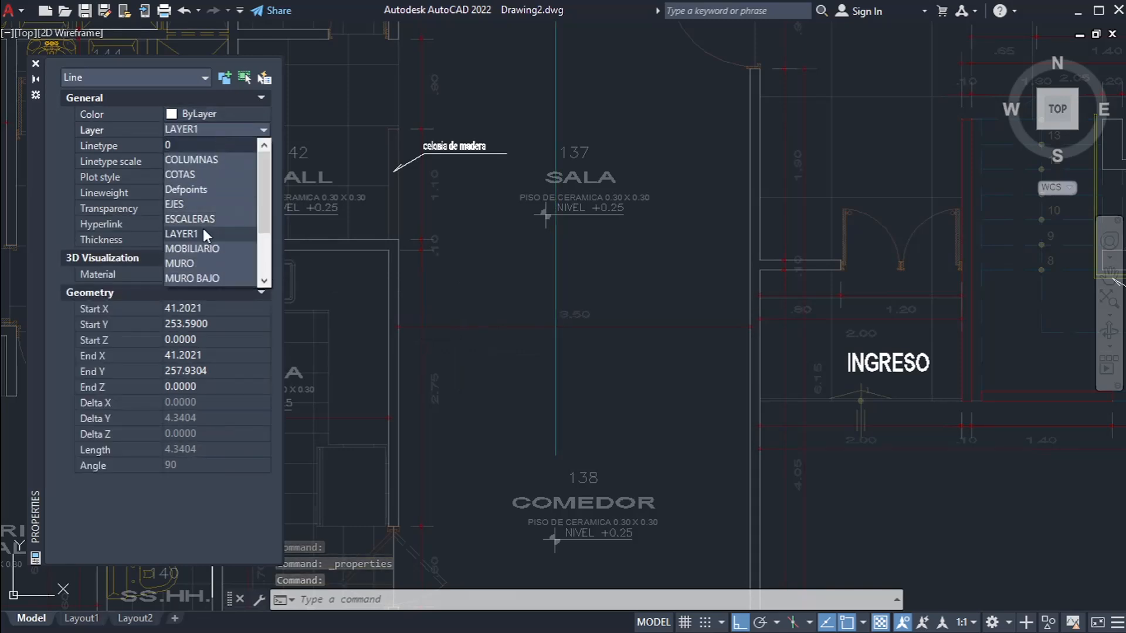
{"action": "key", "text": "ctrl+1"}
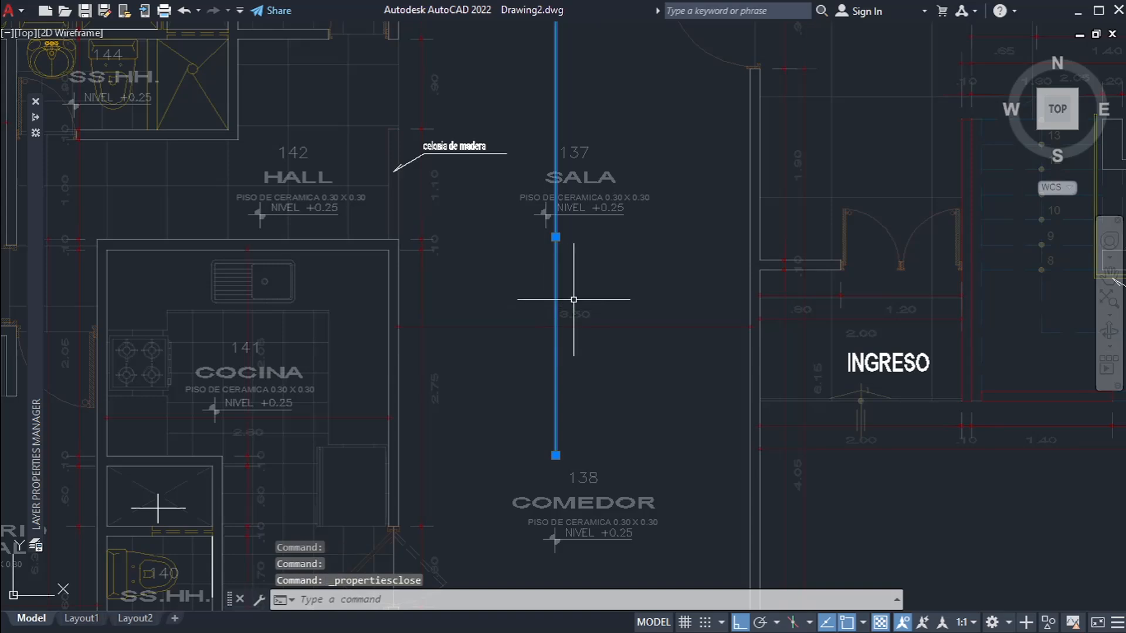
{"action": "key", "text": "Escape"}
{"action": "key", "text": "Escape"}
Step: Set the transparency of LAYER1 to 0 and check how its line stands out against the faded plan
{"action": "mouse_move", "coordinate": [34, 275]}
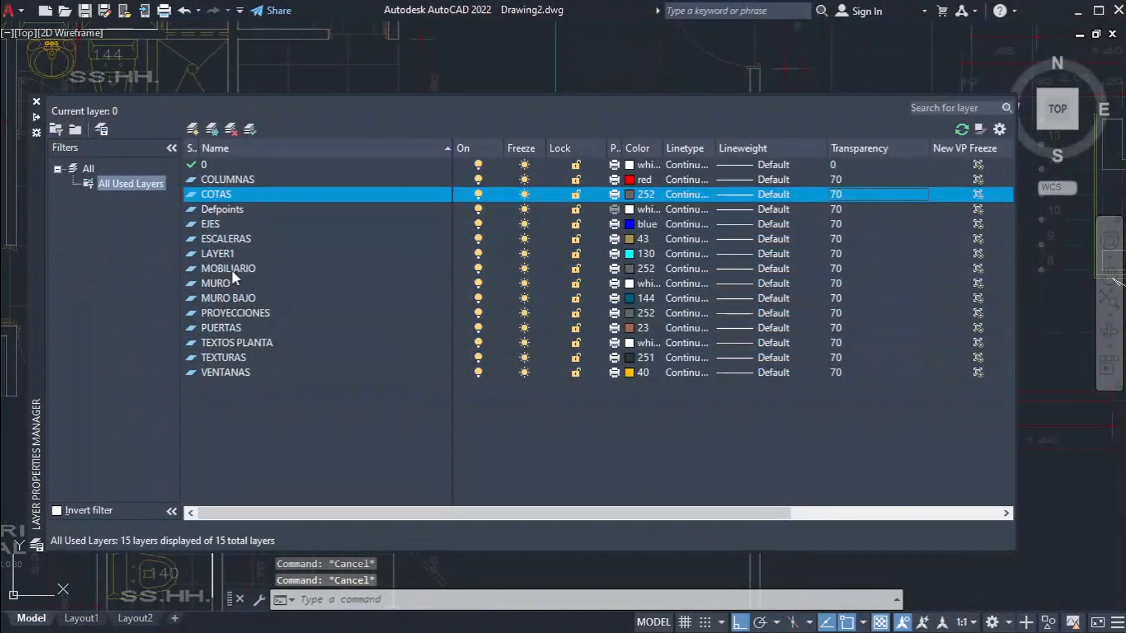
{"action": "left_click", "coordinate": [245, 253]}
{"action": "left_click", "coordinate": [838, 257]}
{"action": "type", "text": "0"}
{"action": "left_click", "coordinate": [498, 352]}
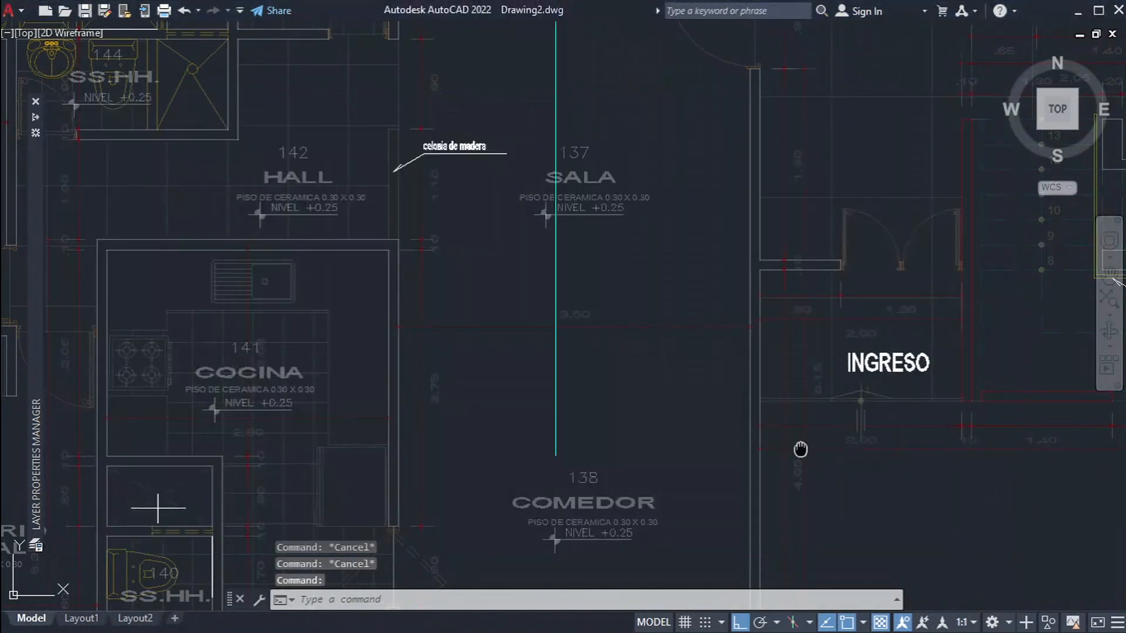
{"action": "middle_click_drag", "start_coordinate": [800, 450], "coordinate": [806, 462]}
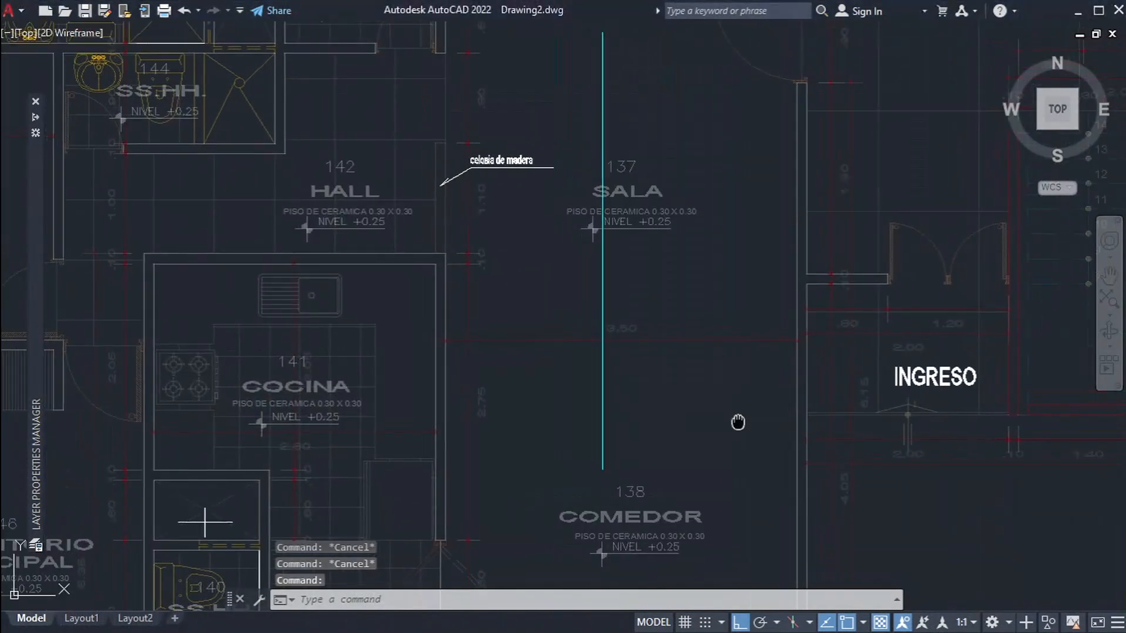
{"action": "middle_click_drag", "start_coordinate": [737, 423], "coordinate": [804, 418]}
{"action": "key", "text": "ctrl+1"}
{"action": "key", "text": "ctrl+1"}
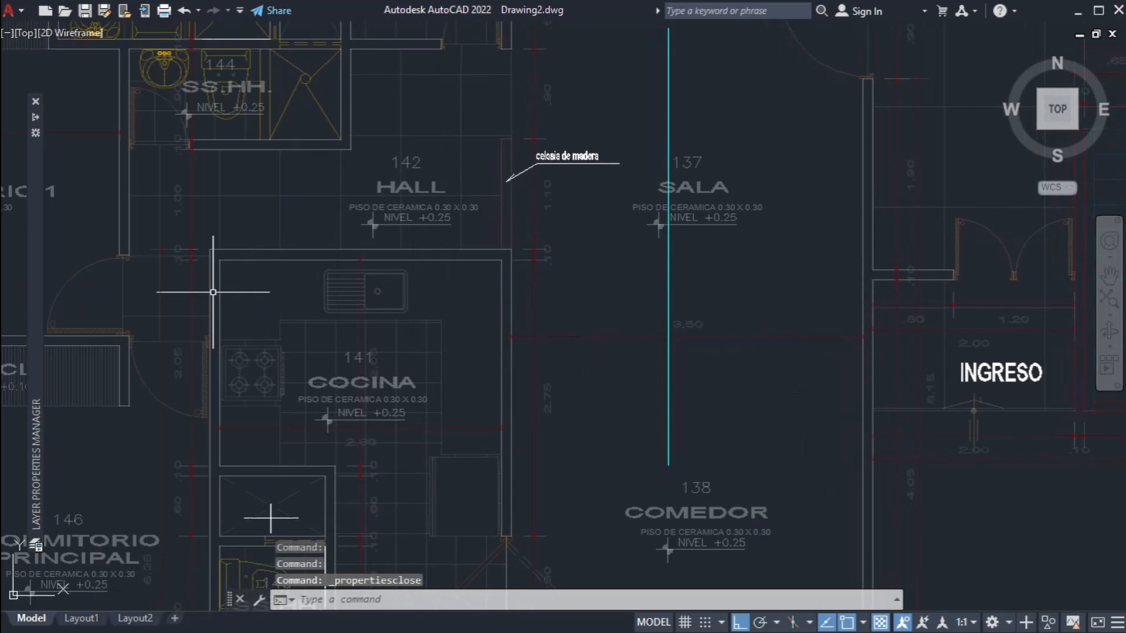
Step: Widen the linetype column in the layer list and set LAYER1's linetype to HIDDEN
{"action": "mouse_move", "coordinate": [41, 322]}
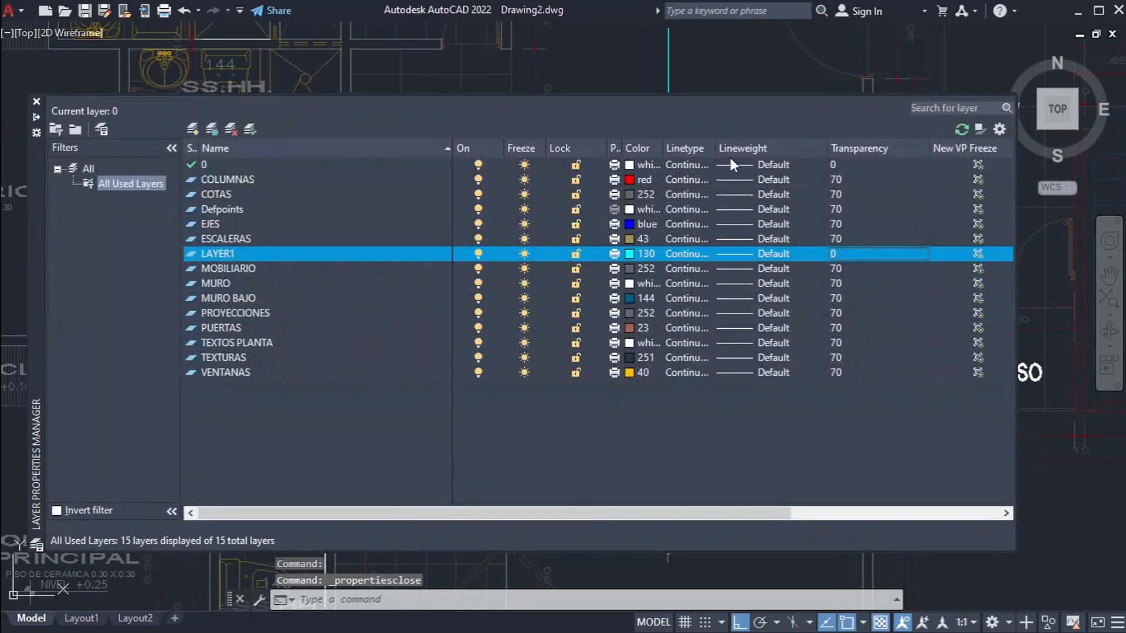
{"action": "left_click_drag", "start_coordinate": [762, 148], "coordinate": [769, 148]}
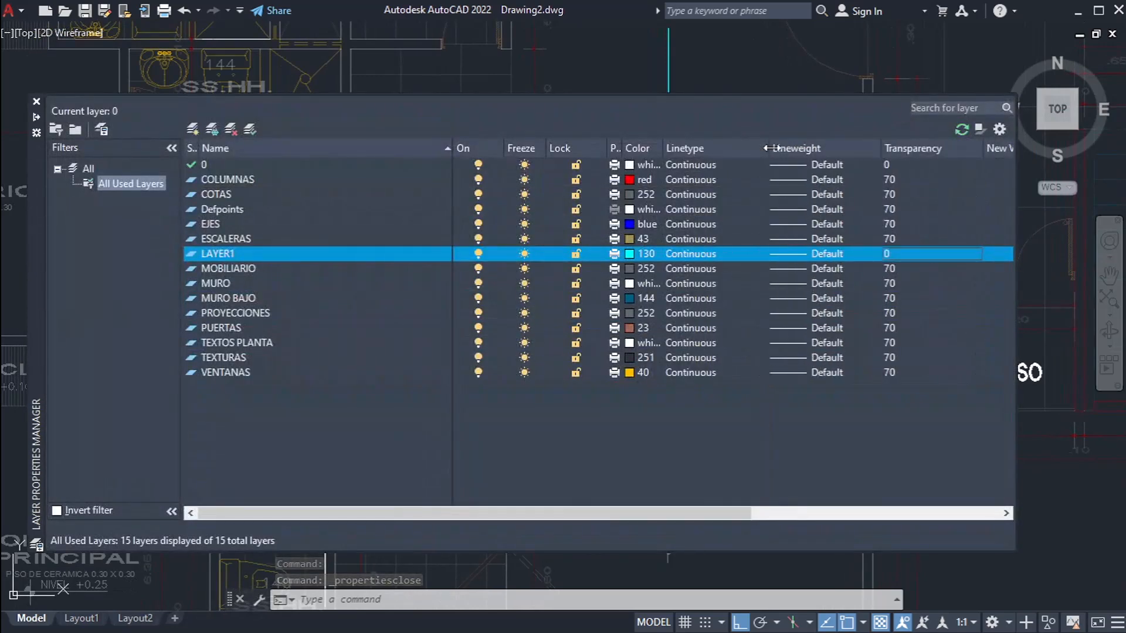
{"action": "left_click", "coordinate": [707, 254]}
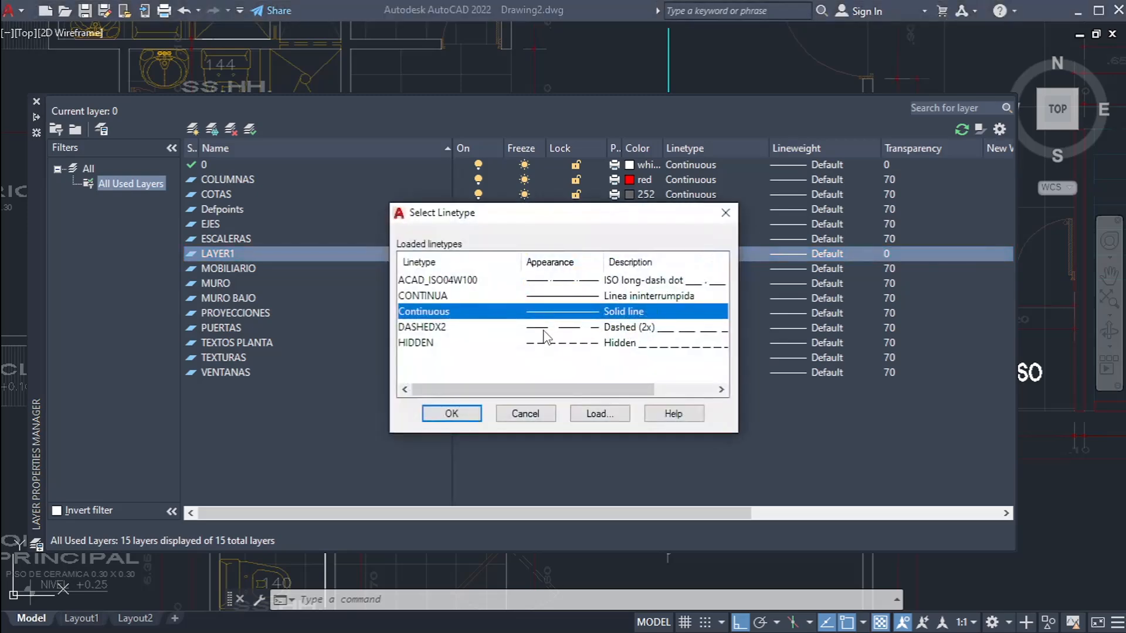
{"action": "left_click", "coordinate": [457, 345]}
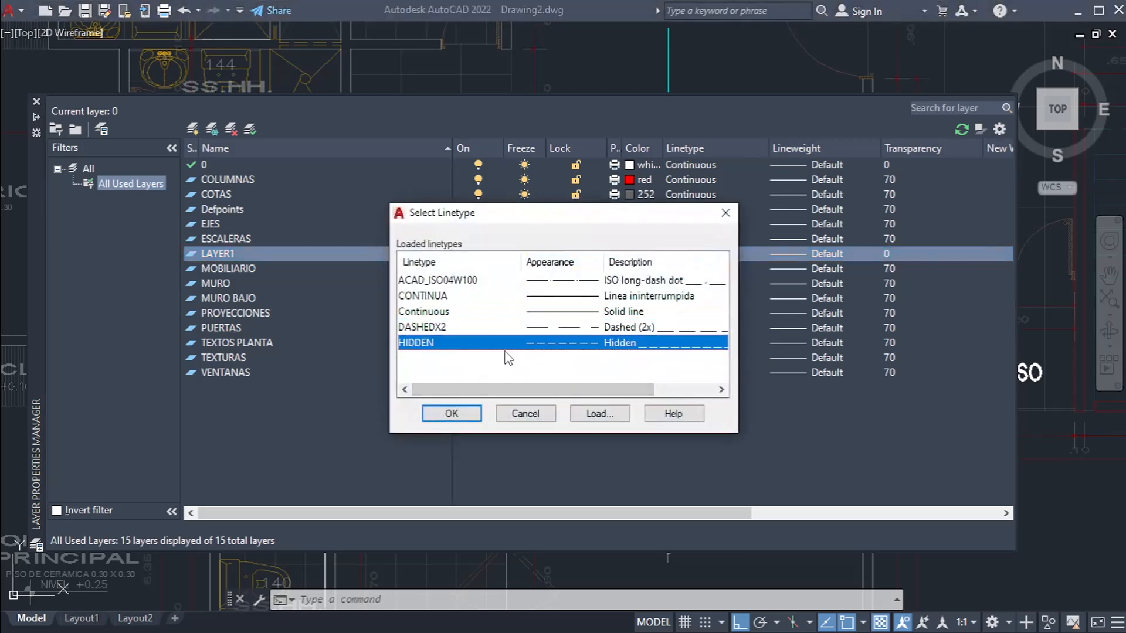
{"action": "left_click", "coordinate": [489, 284]}
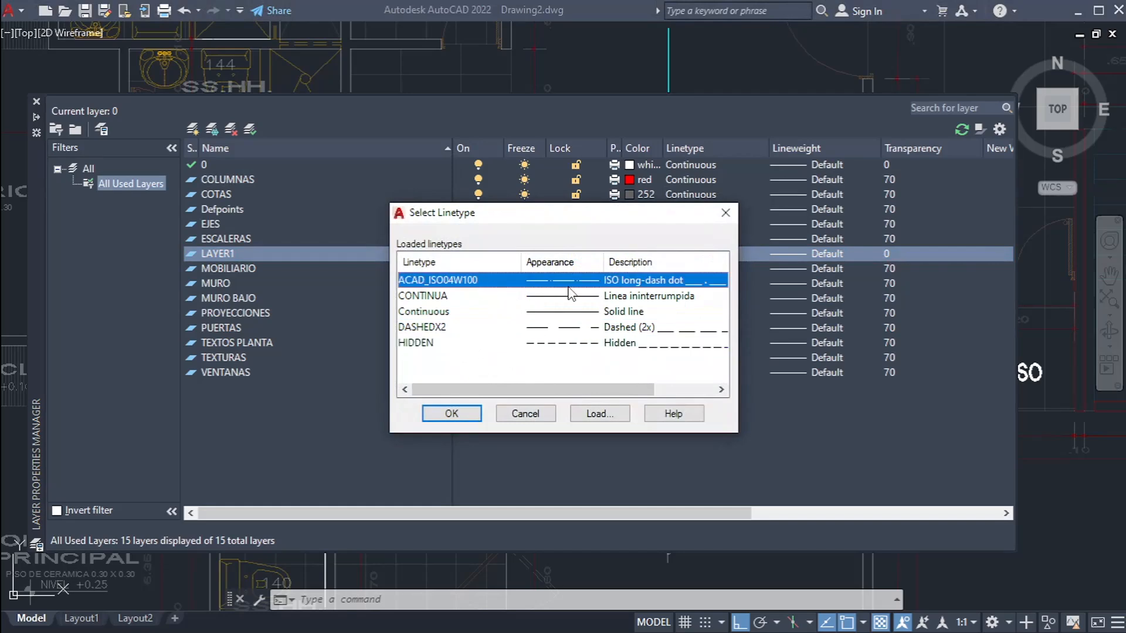
{"action": "left_click", "coordinate": [610, 414]}
{"action": "scroll", "coordinate": [639, 358], "scroll_direction": "down", "scroll_amount": 10}
{"action": "key", "text": "Escape"}
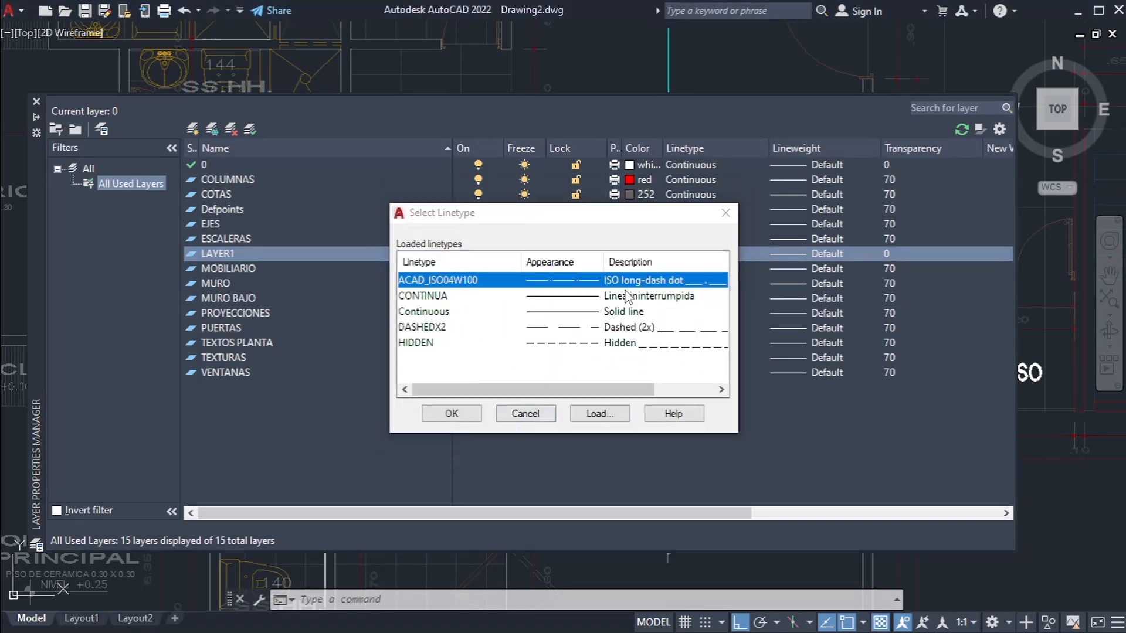
{"action": "left_click", "coordinate": [552, 345]}
{"action": "left_click", "coordinate": [452, 413]}
Step: Examine the line in SALA 137 and check its layer, color and linetype properties
{"action": "middle_click_drag", "start_coordinate": [613, 186], "coordinate": [472, 284]}
{"action": "scroll", "coordinate": [527, 228], "scroll_direction": "up", "scroll_amount": 4}
{"action": "left_click", "coordinate": [586, 140]}
{"action": "left_click", "coordinate": [430, 202]}
{"action": "scroll", "coordinate": [527, 230], "scroll_direction": "down", "scroll_amount": 4}
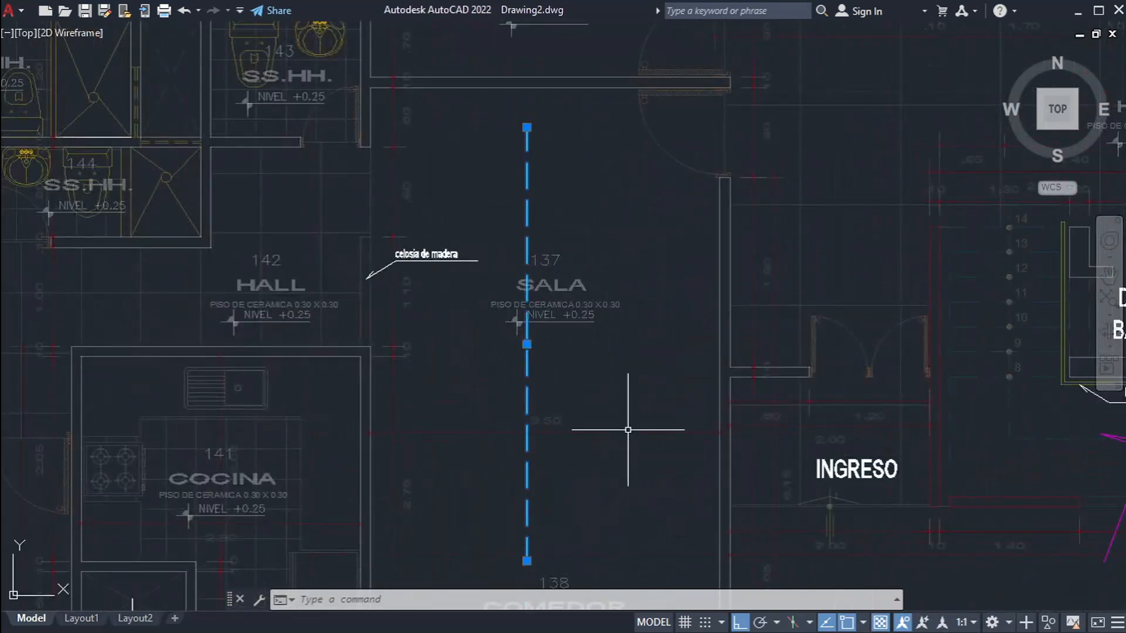
{"action": "key", "text": "Escape"}
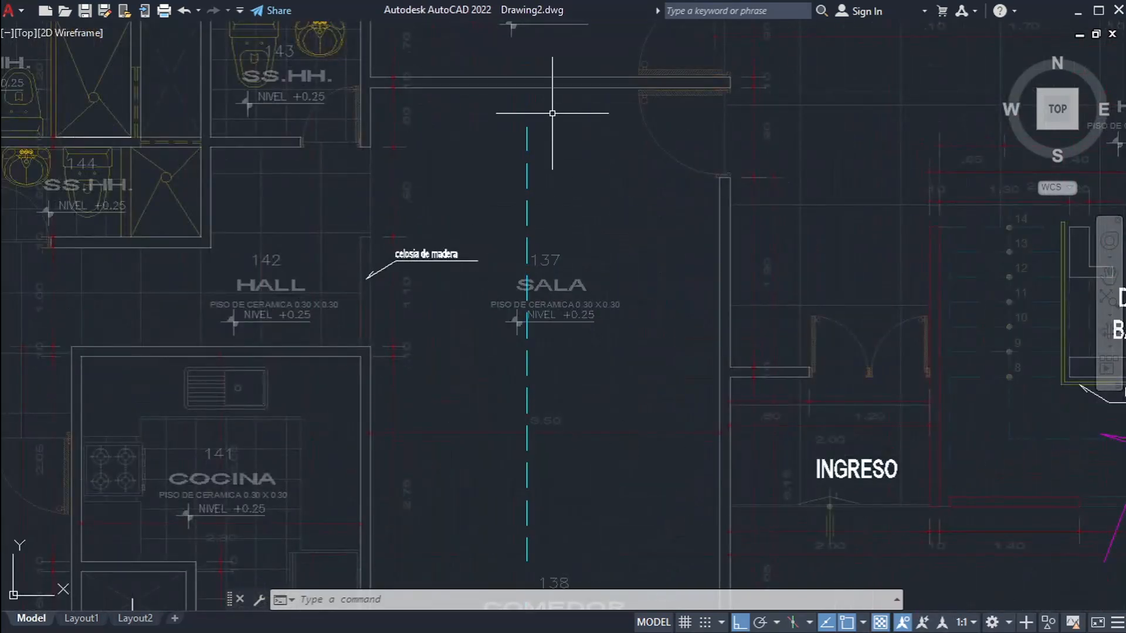
{"action": "middle_click_drag", "start_coordinate": [574, 467], "coordinate": [622, 387]}
{"action": "left_click", "coordinate": [600, 428]}
{"action": "left_click", "coordinate": [529, 448]}
{"action": "key", "text": "ctrl+1"}
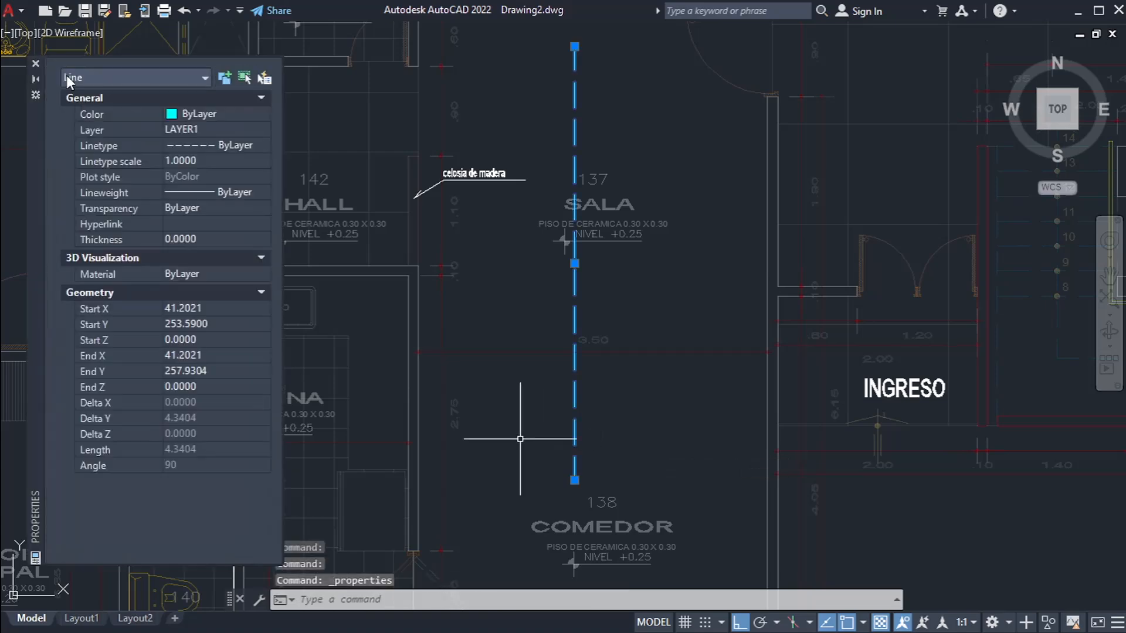
{"action": "key", "text": "ctrl+1"}
{"action": "key", "text": "Escape"}
{"action": "key", "text": "Escape"}
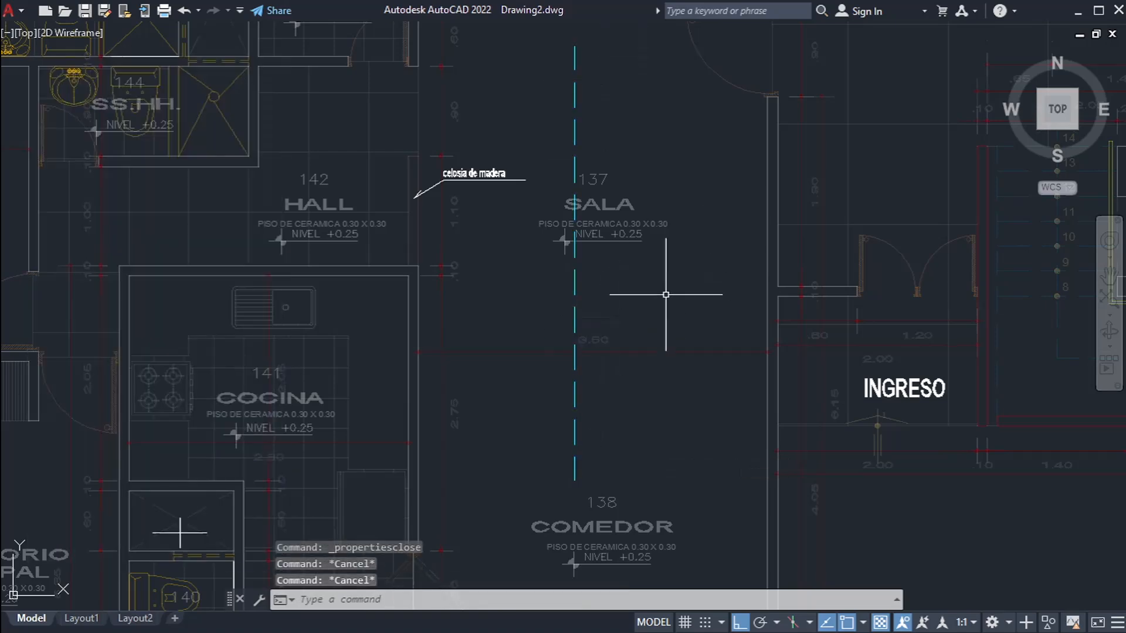
{"action": "key", "text": "Escape"}
Step: Set the global linetype scale factor to 0.5 with LTSCALE
{"action": "scroll", "coordinate": [580, 302], "scroll_direction": "up", "scroll_amount": 4}
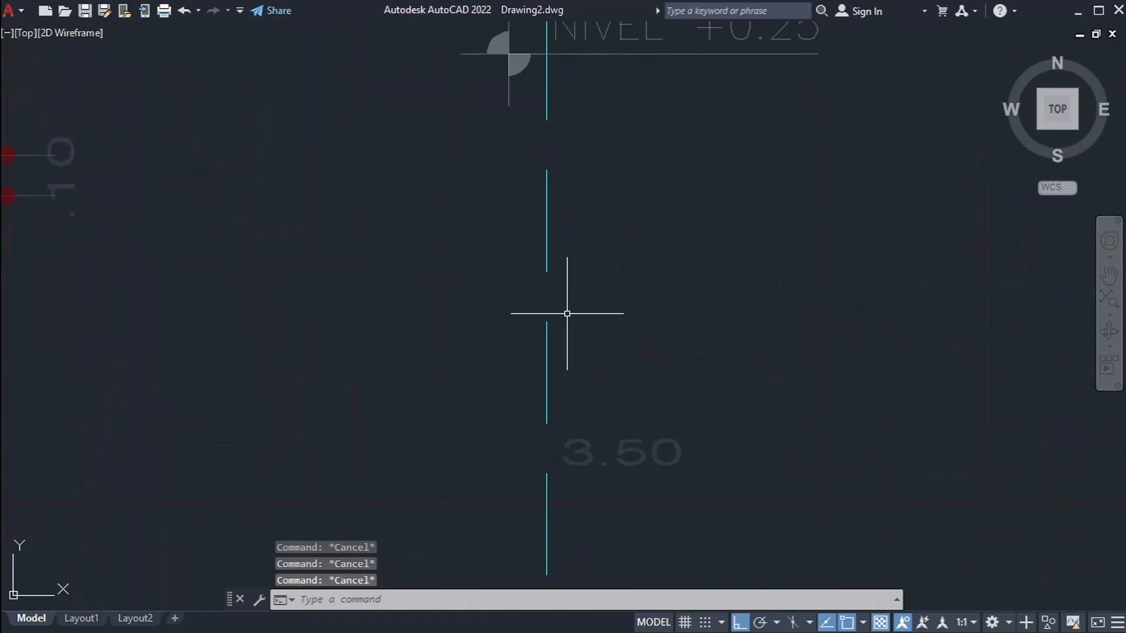
{"action": "scroll", "coordinate": [568, 285], "scroll_direction": "down", "scroll_amount": 8}
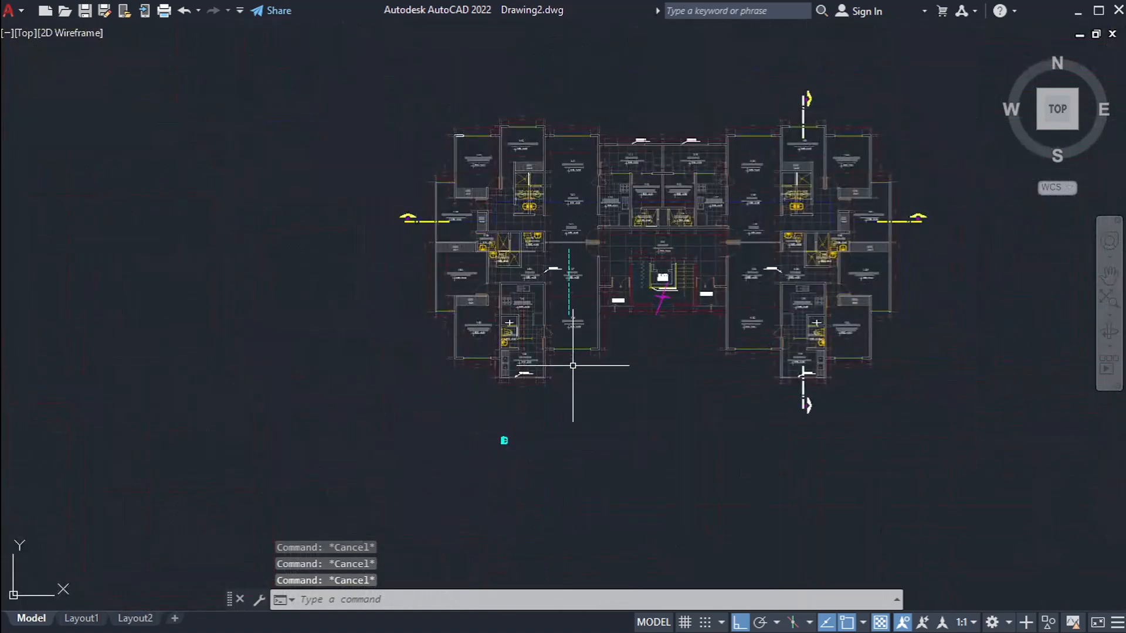
{"action": "scroll", "coordinate": [573, 364], "scroll_direction": "up", "scroll_amount": 3}
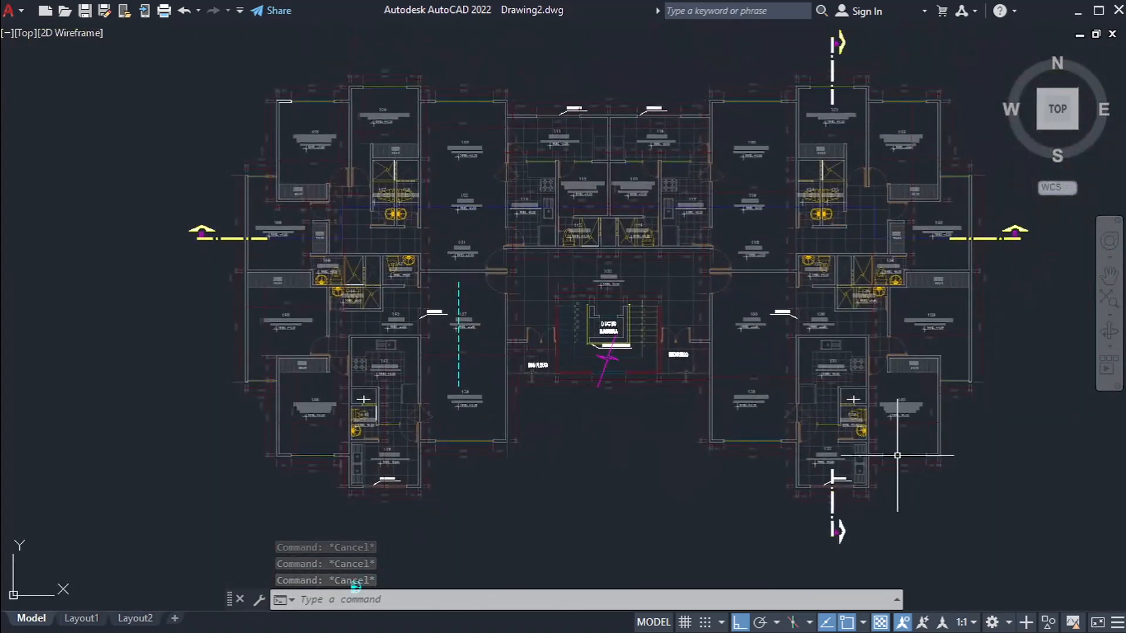
{"action": "scroll", "coordinate": [440, 369], "scroll_direction": "up", "scroll_amount": 4}
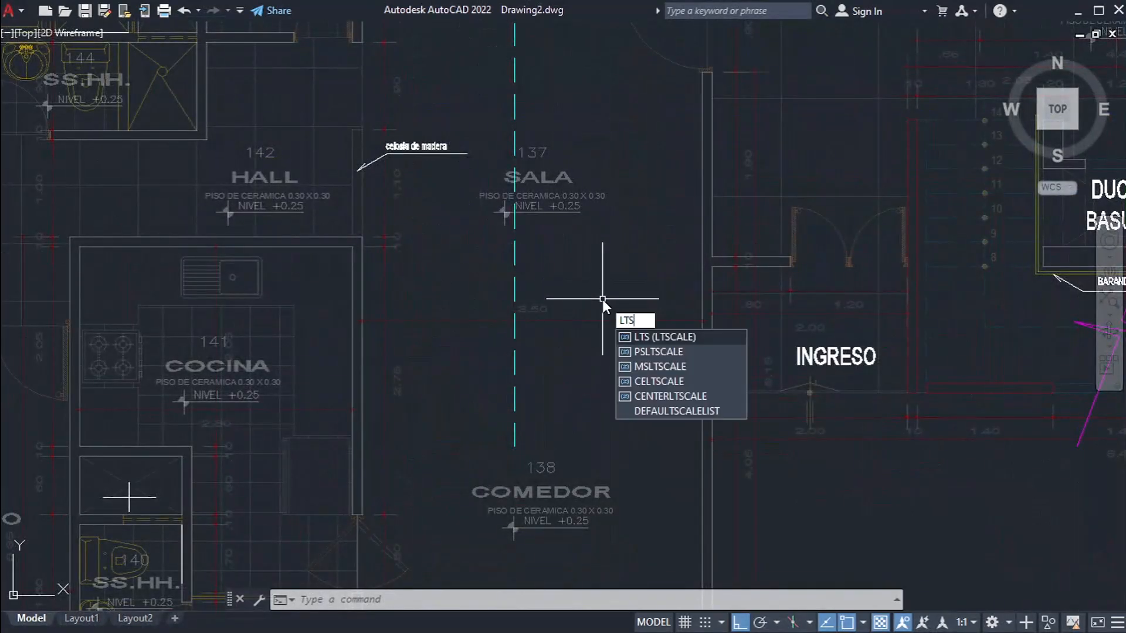
{"action": "key", "text": "Return"}
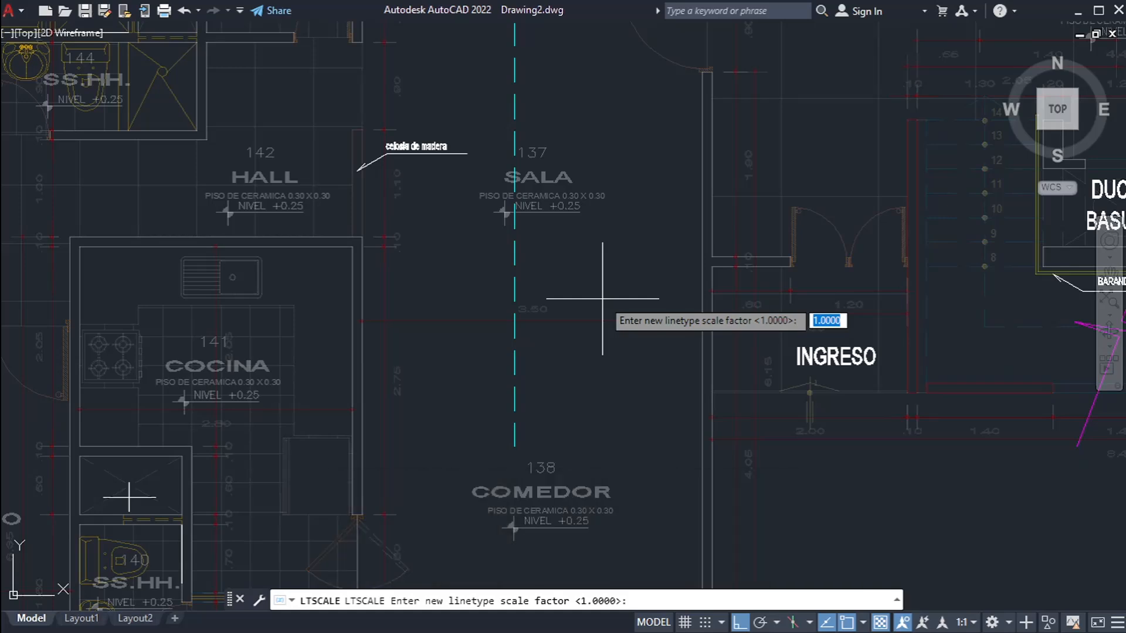
{"action": "key", "text": "Return"}
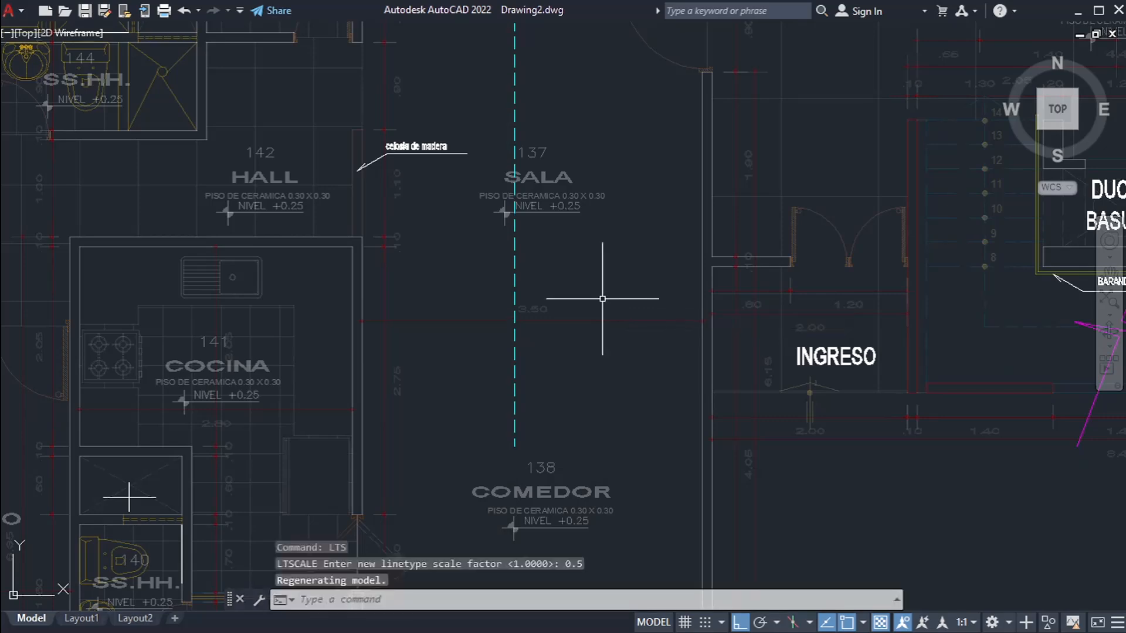
Step: Check the dashes of the line in SALA 137 and change the global linetype scale factor to 0.7
{"action": "scroll", "coordinate": [499, 401], "scroll_direction": "down", "scroll_amount": 1}
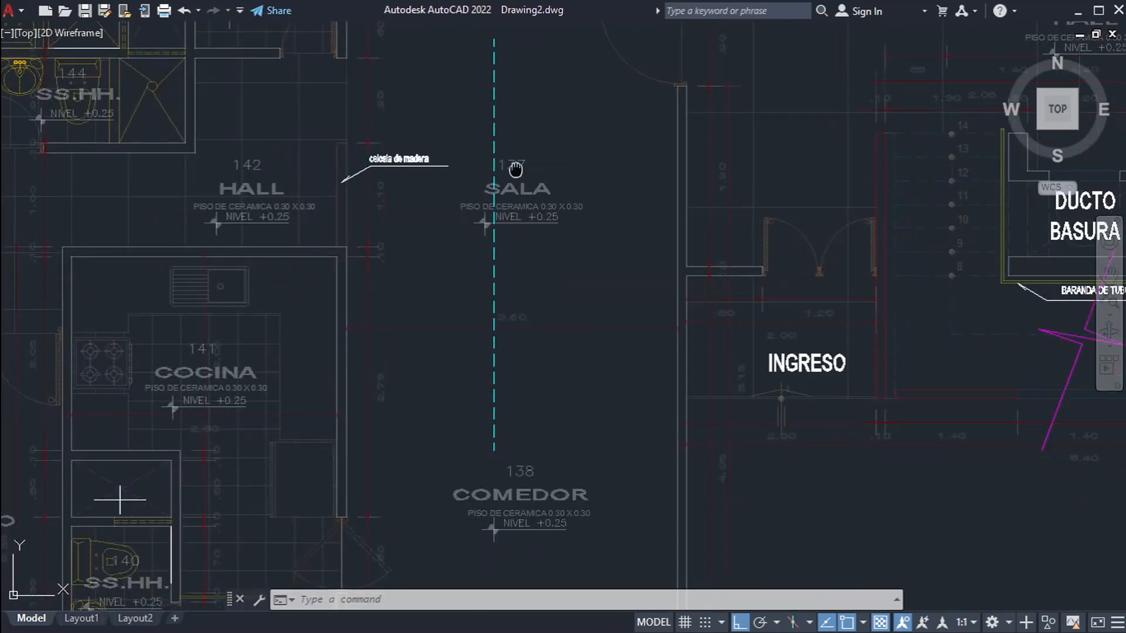
{"action": "middle_click_drag", "start_coordinate": [515, 170], "coordinate": [509, 260]}
{"action": "scroll", "coordinate": [498, 142], "scroll_direction": "up", "scroll_amount": 2}
{"action": "middle_click_drag", "start_coordinate": [526, 421], "coordinate": [541, 176]}
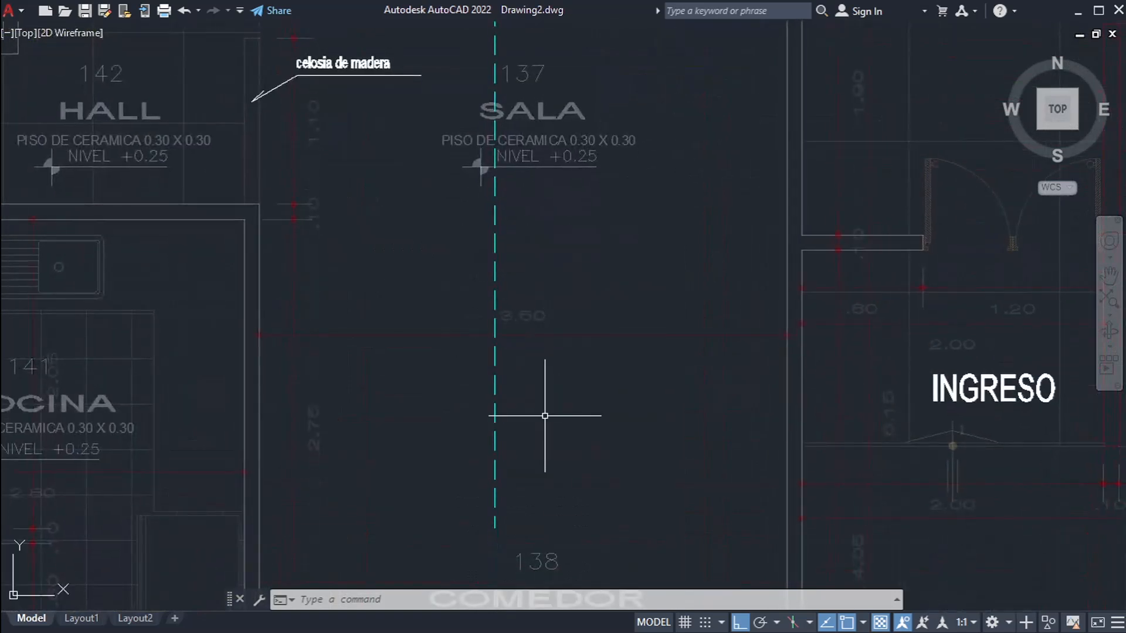
{"action": "key", "text": "Return"}
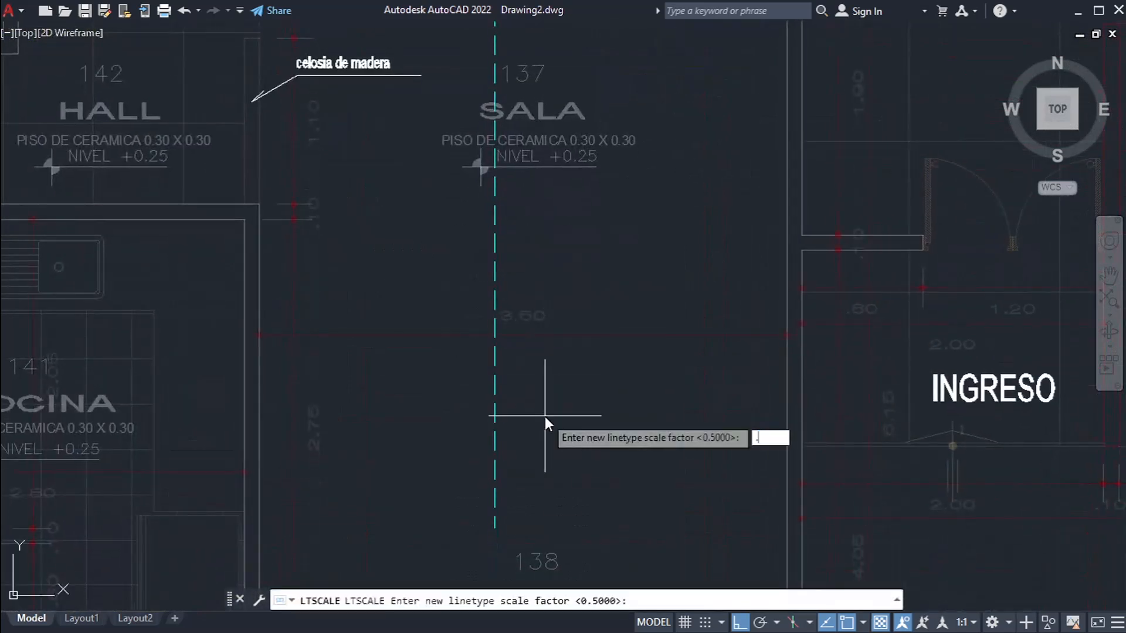
{"action": "type", "text": ".7"}
{"action": "key", "text": "Return"}
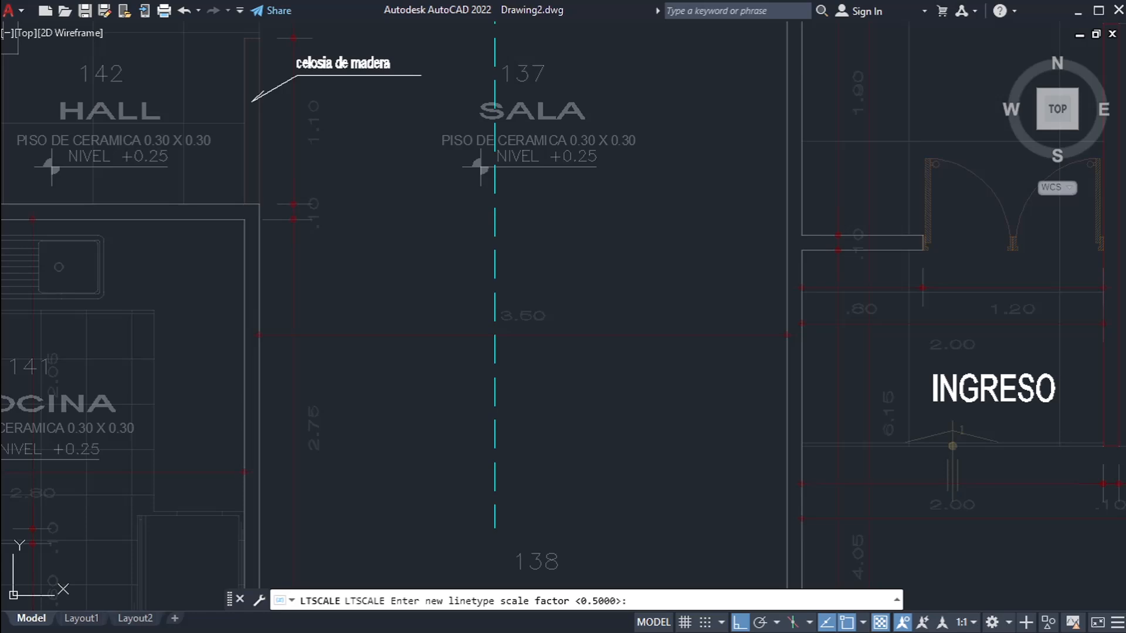
Step: Set the global linetype scale factor to 0.75 with LTSCALE
{"action": "key", "text": "Return"}
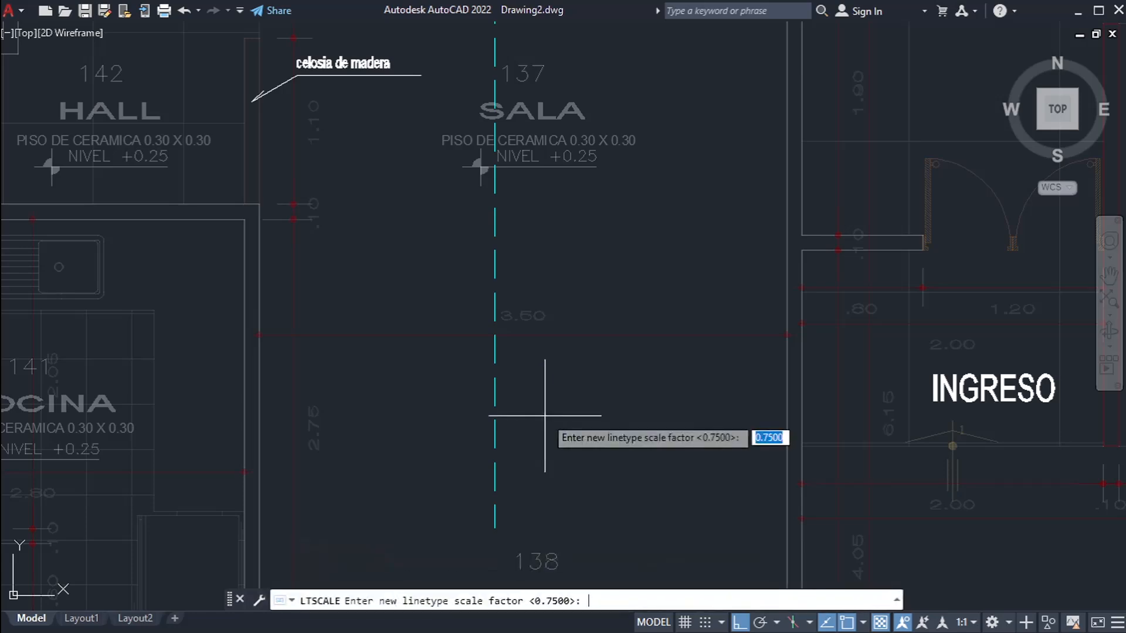
{"action": "key", "text": "Return"}
{"action": "scroll", "coordinate": [635, 327], "scroll_direction": "down", "scroll_amount": 2}
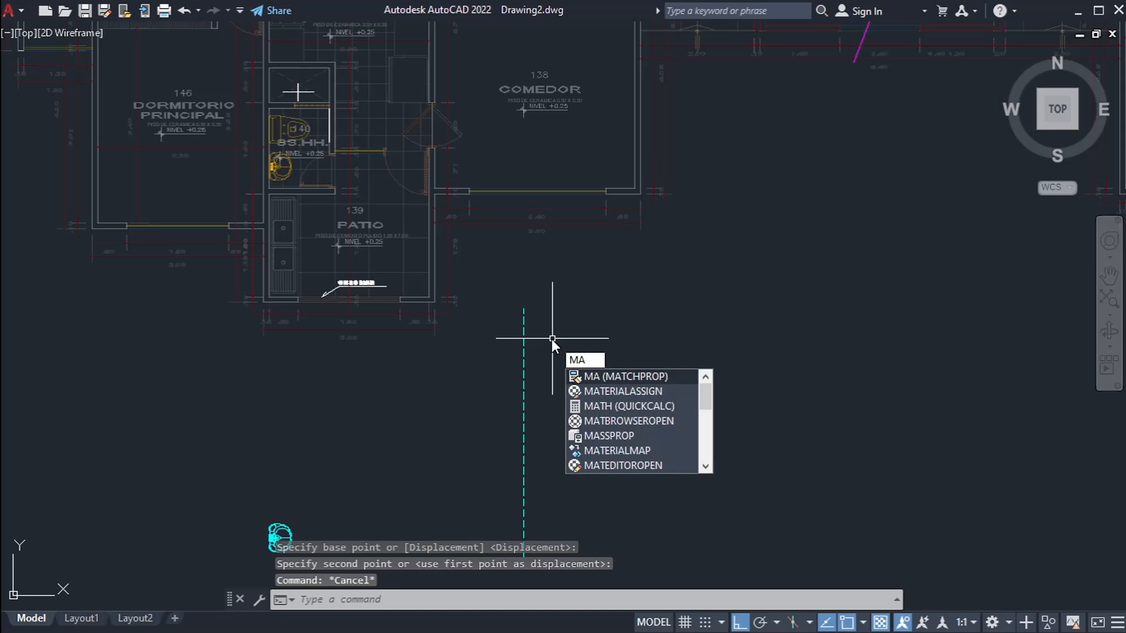
Step: Use MATCHPROP to copy the cyan dashed line's properties onto the inner line of COMEDOR's wall beside the entrance side
{"action": "left_click", "coordinate": [632, 376]}
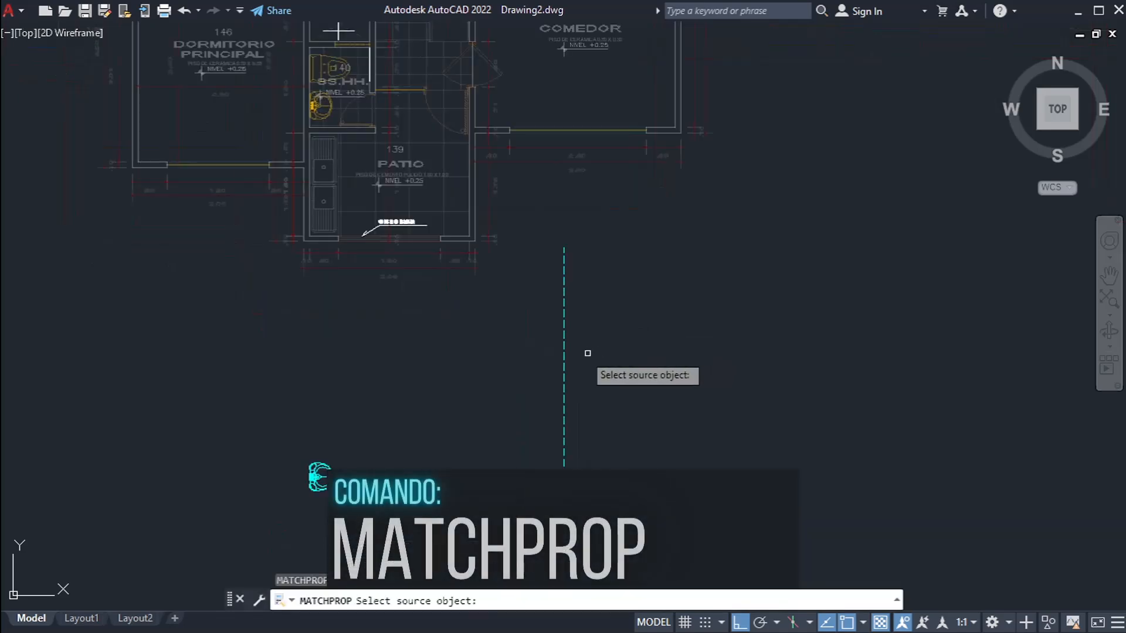
{"action": "scroll", "coordinate": [561, 352], "scroll_direction": "up", "scroll_amount": 2}
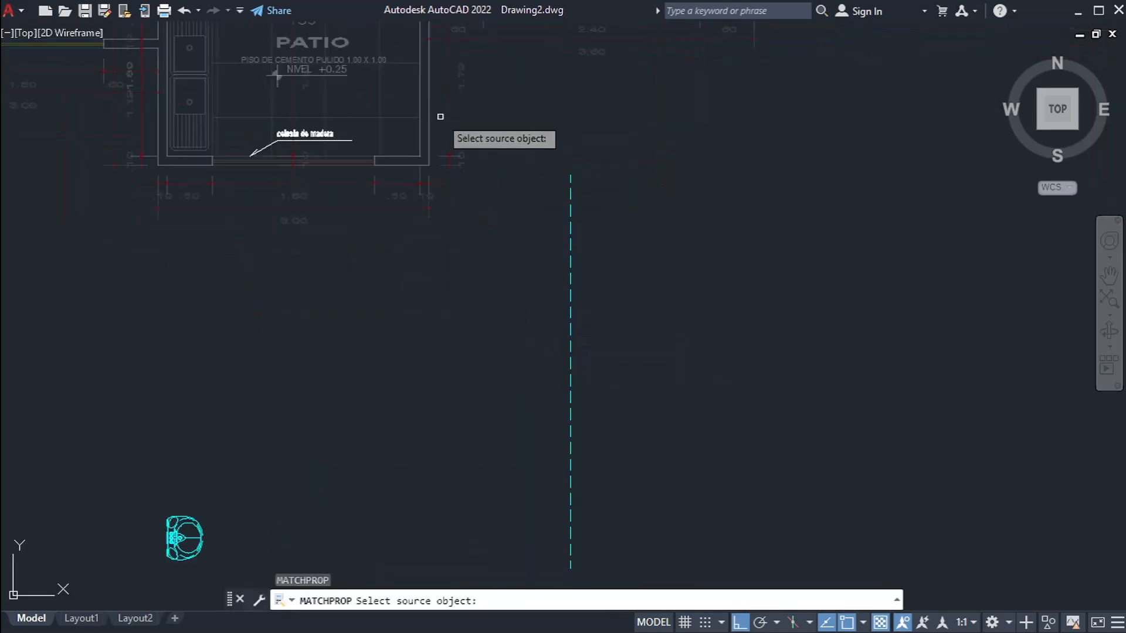
{"action": "scroll", "coordinate": [570, 222], "scroll_direction": "up", "scroll_amount": 2}
{"action": "left_click", "coordinate": [565, 238]}
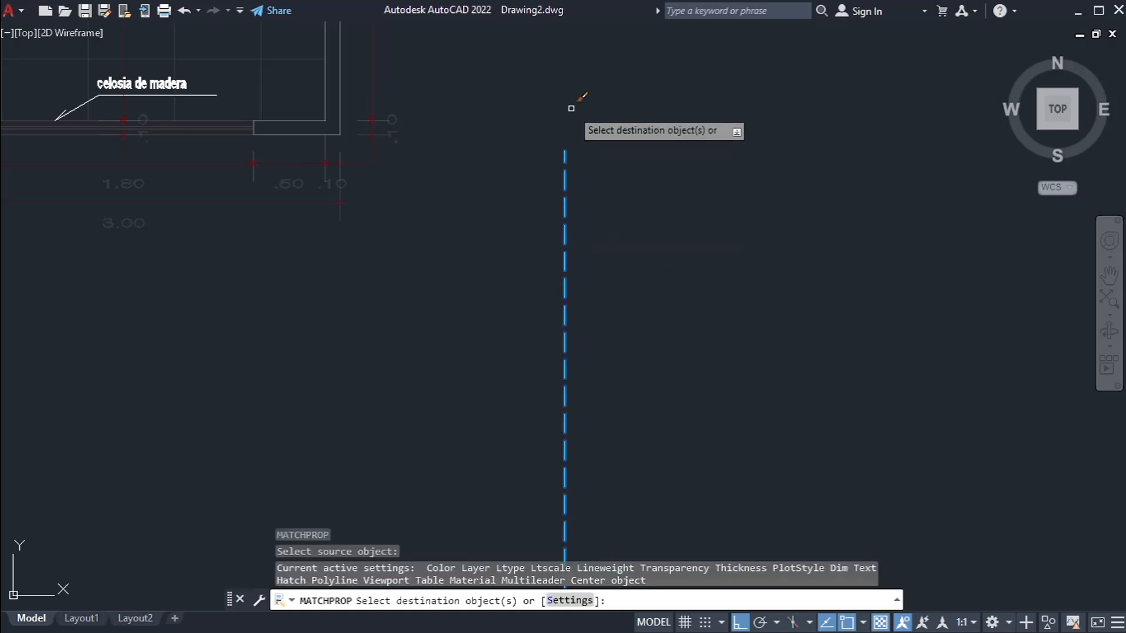
{"action": "scroll", "coordinate": [565, 419], "scroll_direction": "up", "scroll_amount": 3}
{"action": "scroll", "coordinate": [579, 176], "scroll_direction": "down", "scroll_amount": 4}
{"action": "scroll", "coordinate": [573, 314], "scroll_direction": "up", "scroll_amount": 5}
{"action": "scroll", "coordinate": [571, 252], "scroll_direction": "up", "scroll_amount": 2}
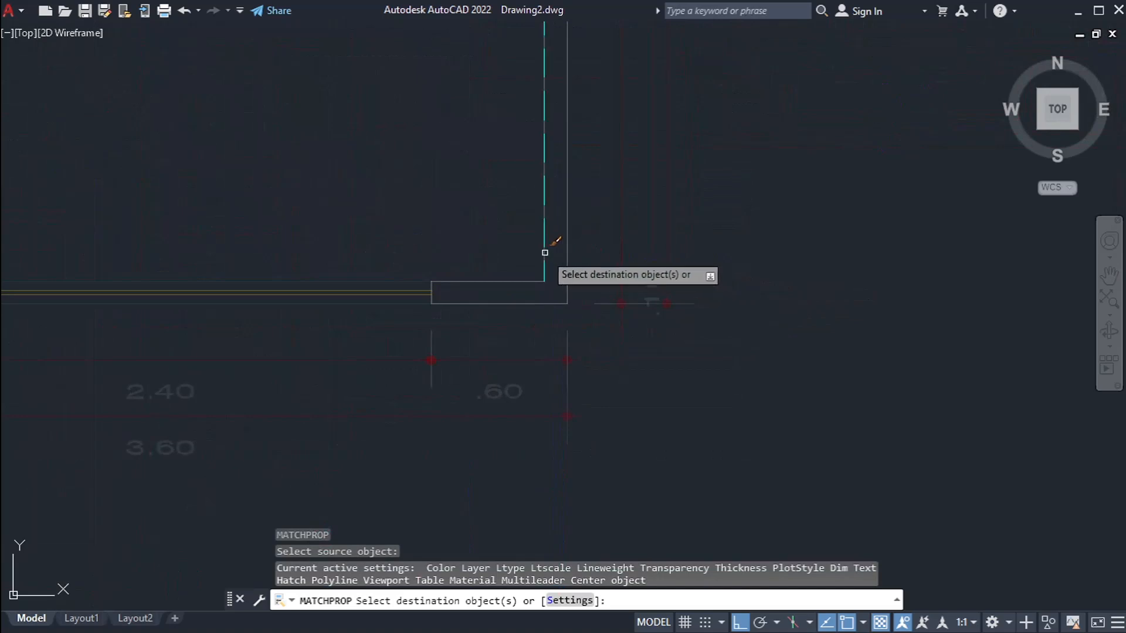
{"action": "left_click", "coordinate": [547, 244]}
{"action": "scroll", "coordinate": [577, 249], "scroll_direction": "down", "scroll_amount": 4}
{"action": "scroll", "coordinate": [714, 269], "scroll_direction": "down", "scroll_amount": 2}
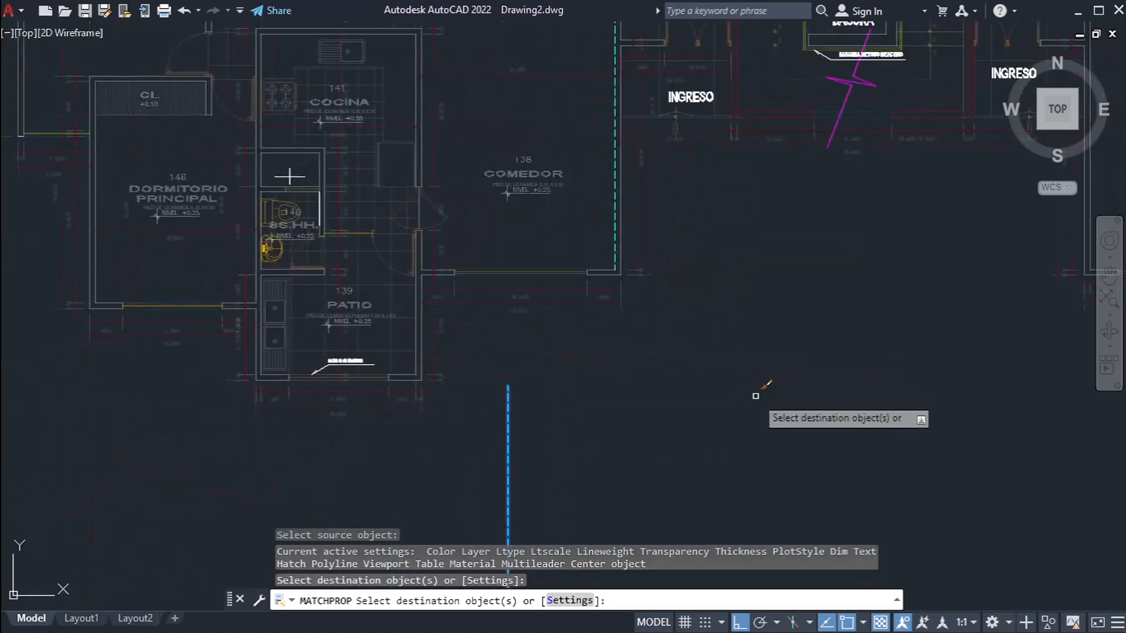
Step: Match the same dashed line's properties onto the remaining outer and end lines of that COMEDOR wall and its corner return
{"action": "scroll", "coordinate": [510, 433], "scroll_direction": "up", "scroll_amount": 3}
{"action": "scroll", "coordinate": [624, 261], "scroll_direction": "up", "scroll_amount": 5}
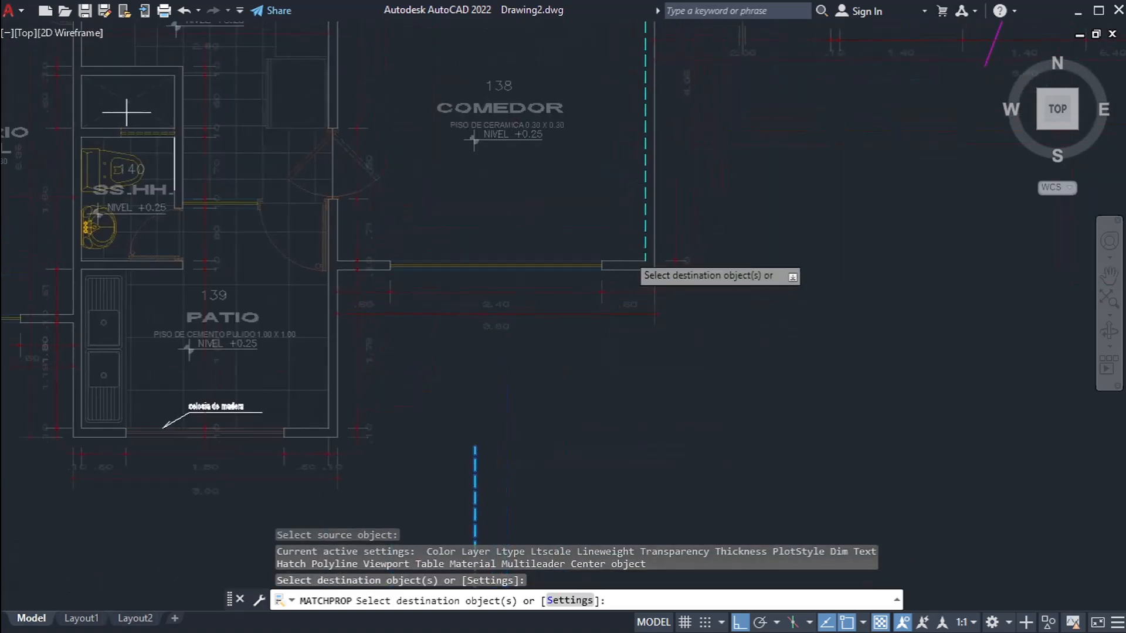
{"action": "left_click", "coordinate": [593, 289]}
{"action": "left_click", "coordinate": [575, 288]}
{"action": "scroll", "coordinate": [573, 289], "scroll_direction": "up", "scroll_amount": 5}
{"action": "left_click", "coordinate": [497, 175]}
{"action": "left_click", "coordinate": [580, 354]}
{"action": "scroll", "coordinate": [528, 281], "scroll_direction": "down", "scroll_amount": 5}
{"action": "scroll", "coordinate": [713, 387], "scroll_direction": "down", "scroll_amount": 2}
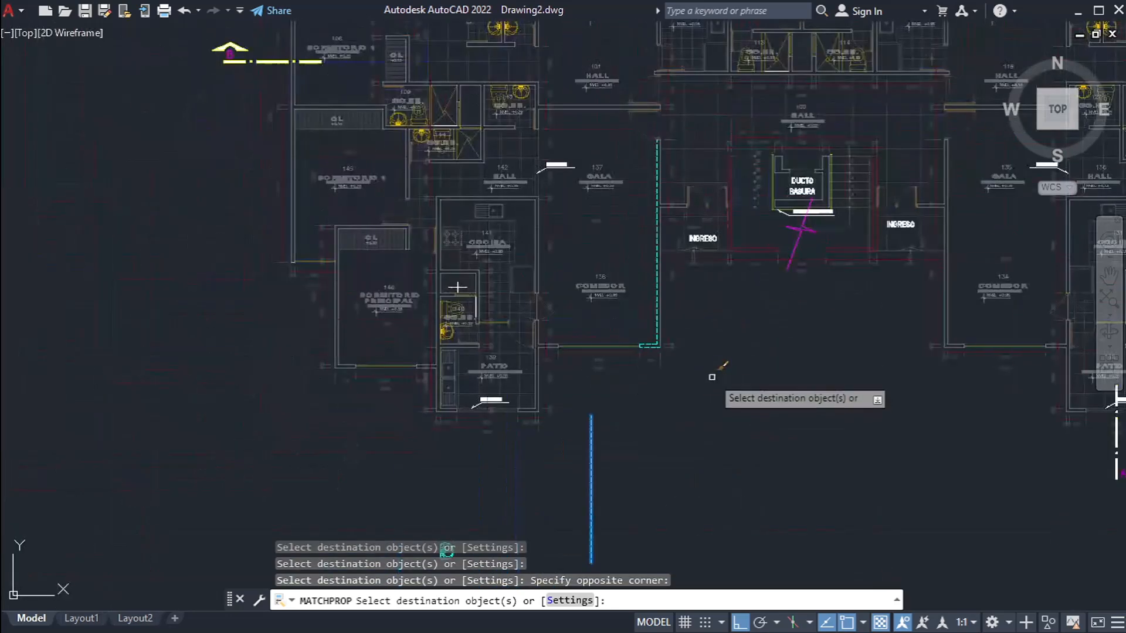
{"action": "key", "text": "Escape"}
{"action": "scroll", "coordinate": [622, 435], "scroll_direction": "up", "scroll_amount": 2}
{"action": "middle_click_drag", "start_coordinate": [622, 435], "coordinate": [578, 266]}
{"action": "middle_click_drag", "start_coordinate": [675, 187], "coordinate": [657, 241]}
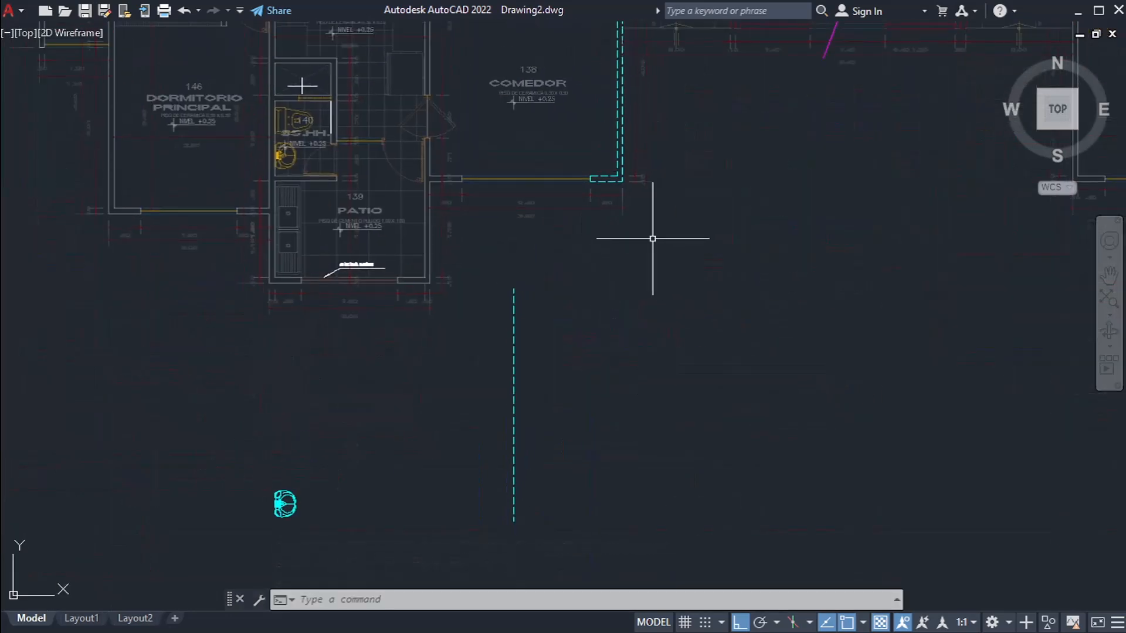
{"action": "scroll", "coordinate": [622, 225], "scroll_direction": "up", "scroll_amount": 6}
{"action": "scroll", "coordinate": [526, 228], "scroll_direction": "down", "scroll_amount": 4}
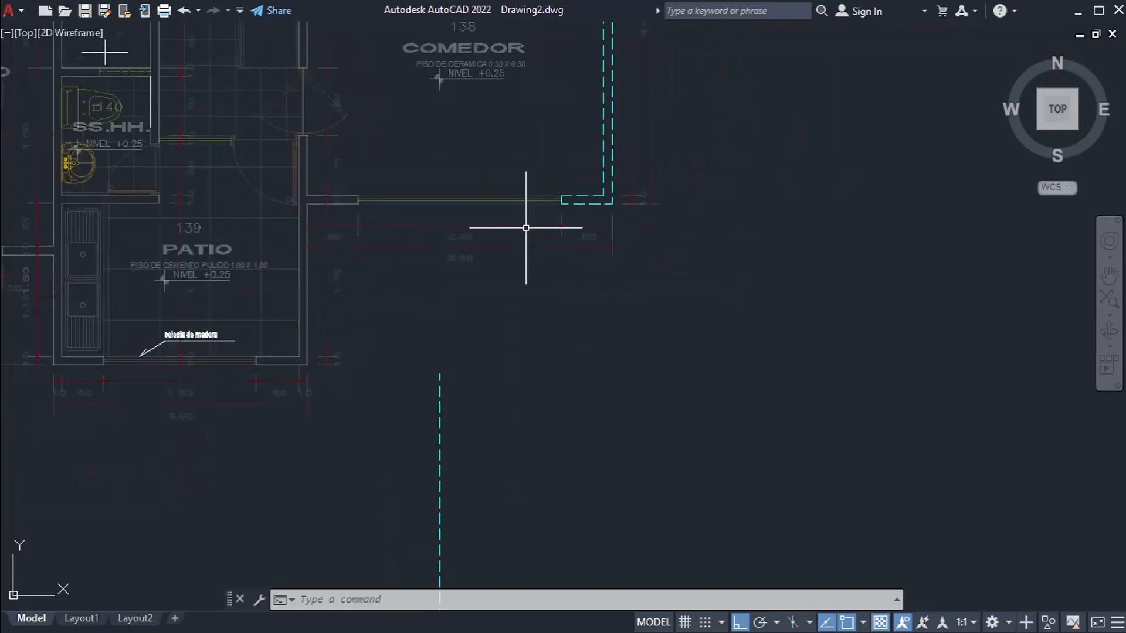
Step: Copy PATIO's "celosia de madera" text twice into the empty area below the plan, with Ortho off
{"action": "middle_click_drag", "start_coordinate": [447, 304], "coordinate": [626, 244]}
{"action": "scroll", "coordinate": [378, 273], "scroll_direction": "up", "scroll_amount": 8}
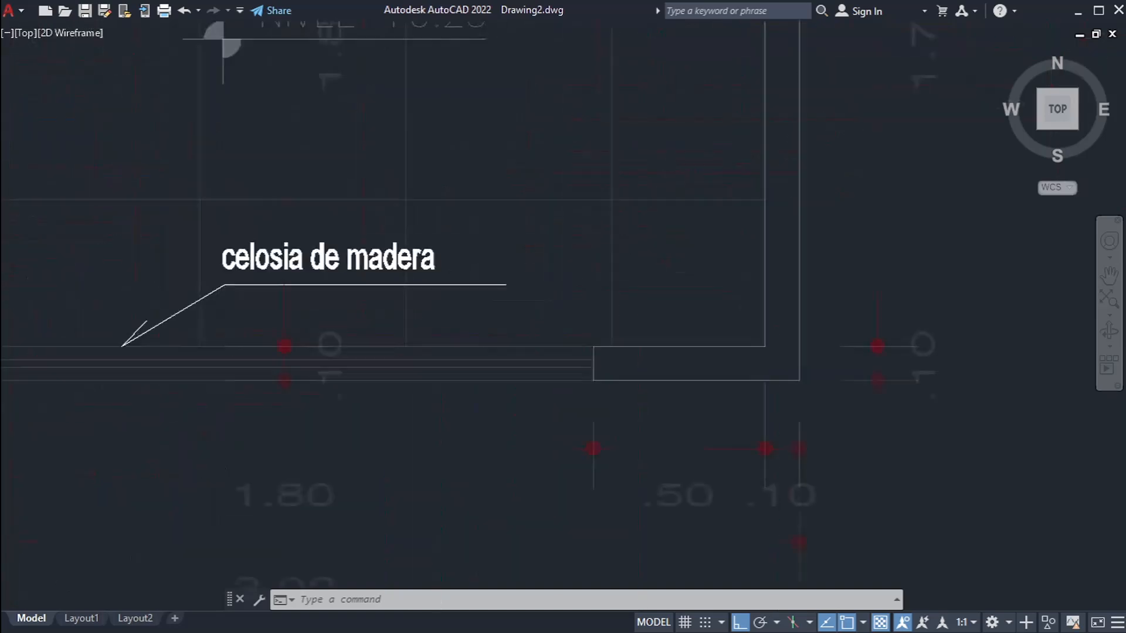
{"action": "left_click", "coordinate": [275, 264]}
{"action": "scroll", "coordinate": [299, 244], "scroll_direction": "down", "scroll_amount": 4}
{"action": "type", "text": "co"}
{"action": "key", "text": "space"}
{"action": "left_click", "coordinate": [294, 246]}
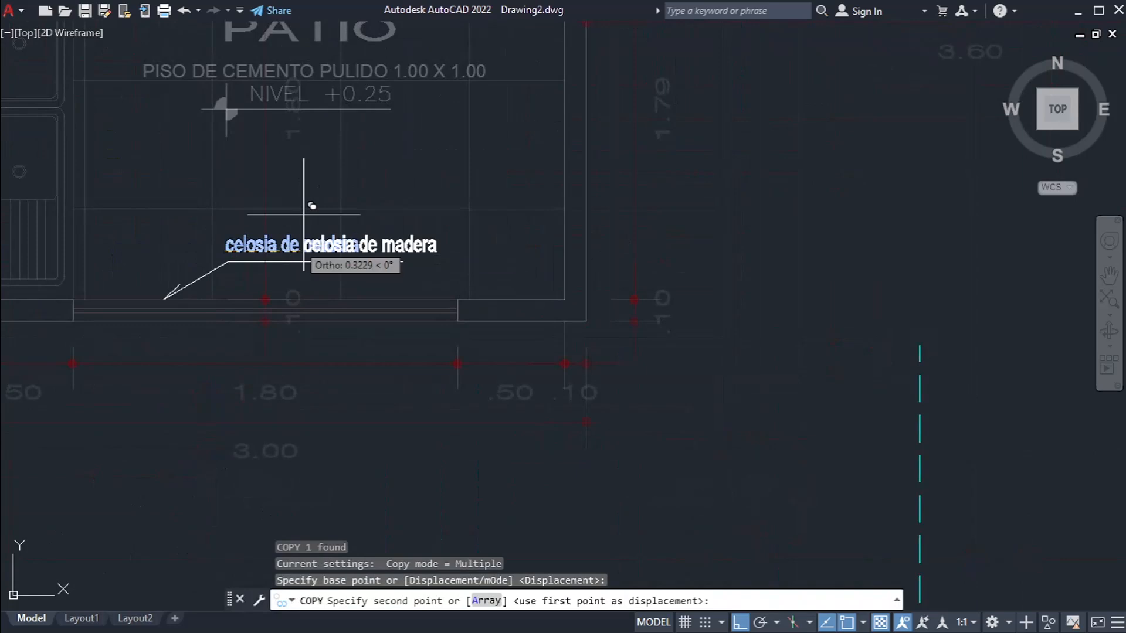
{"action": "scroll", "coordinate": [309, 170], "scroll_direction": "down", "scroll_amount": 4}
{"action": "middle_click_drag", "start_coordinate": [404, 326], "coordinate": [515, 251]}
{"action": "key", "text": "F8"}
{"action": "left_click", "coordinate": [531, 320]}
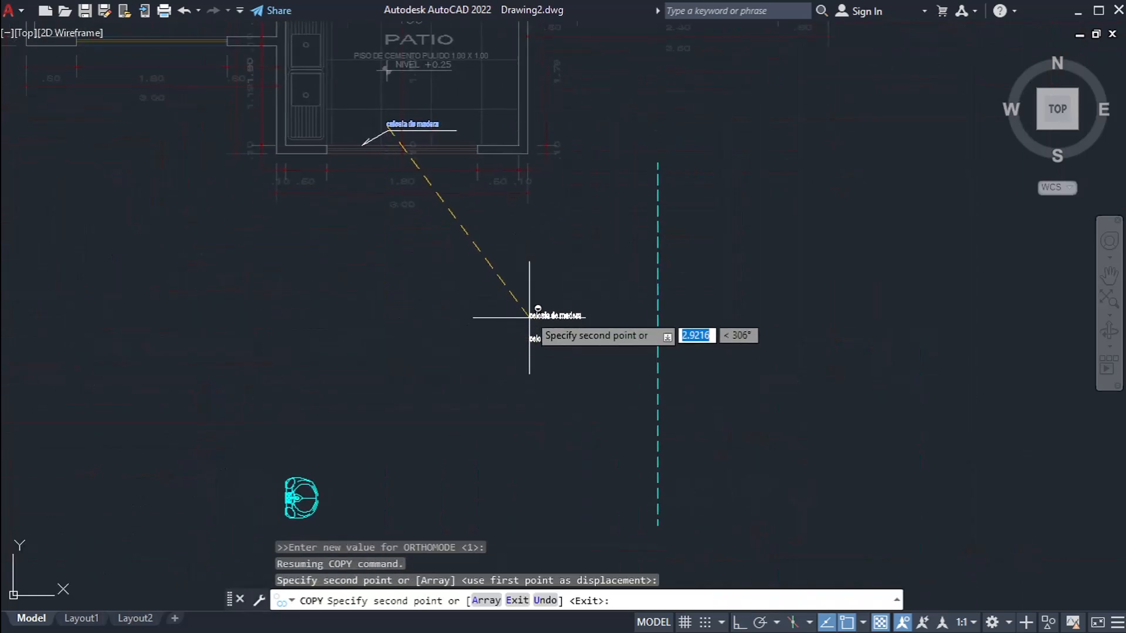
{"action": "scroll", "coordinate": [500, 283], "scroll_direction": "up", "scroll_amount": 5}
{"action": "left_click", "coordinate": [465, 259]}
{"action": "key", "text": "Escape"}
Step: Change the text style of the upper "celosia de madera" copy to ROMANS
{"action": "left_click", "coordinate": [593, 384]}
{"action": "left_click", "coordinate": [581, 211]}
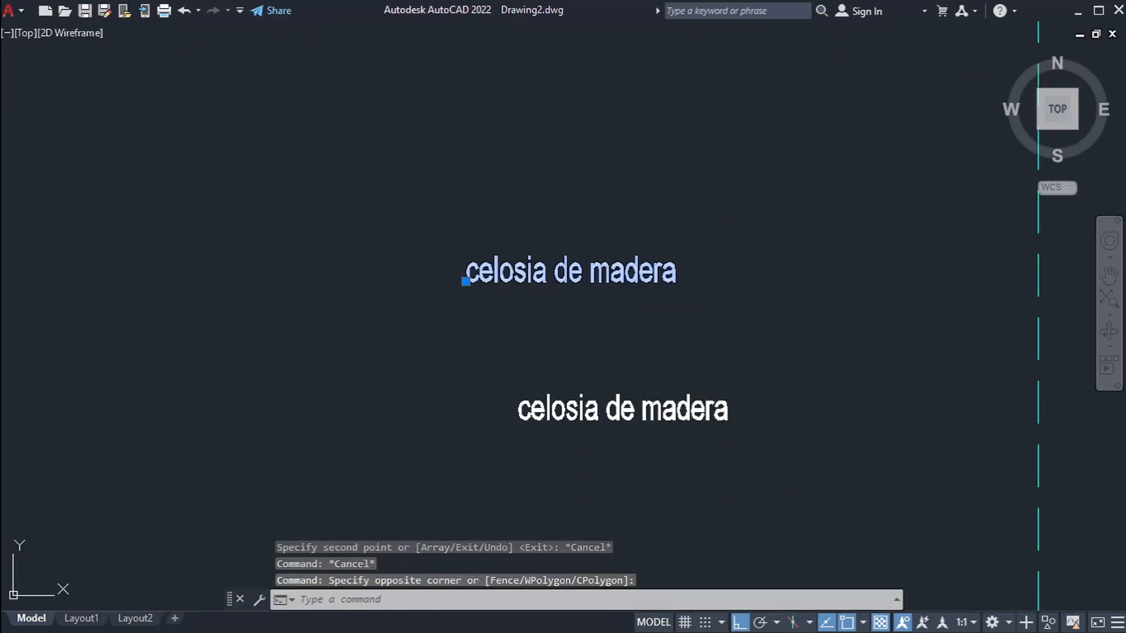
{"action": "key", "text": "ctrl+1"}
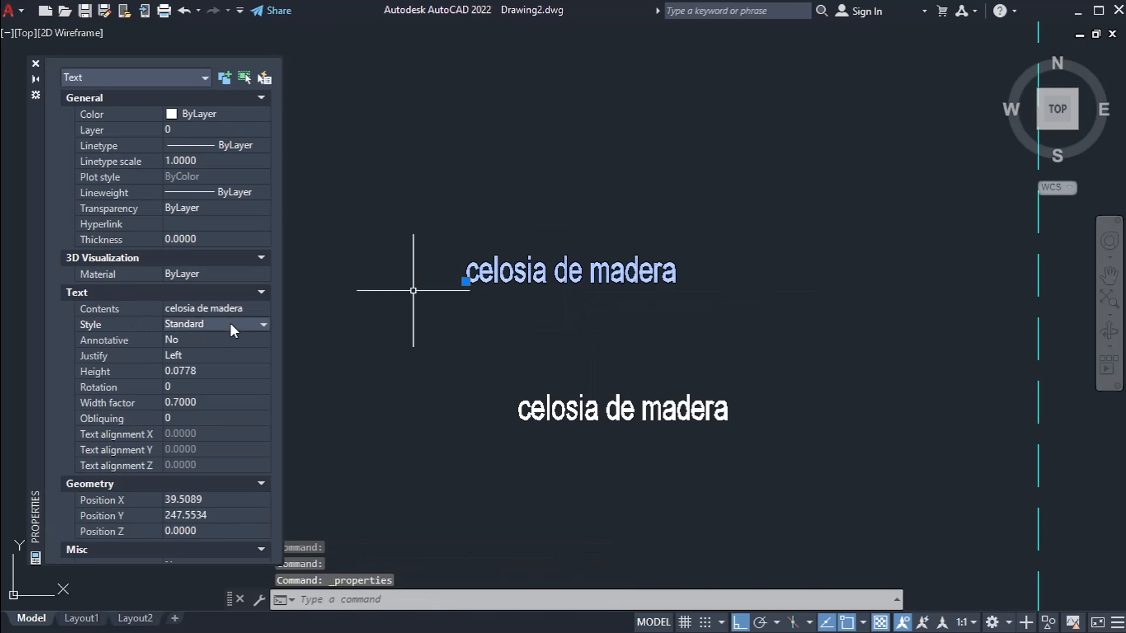
{"action": "left_click", "coordinate": [230, 321]}
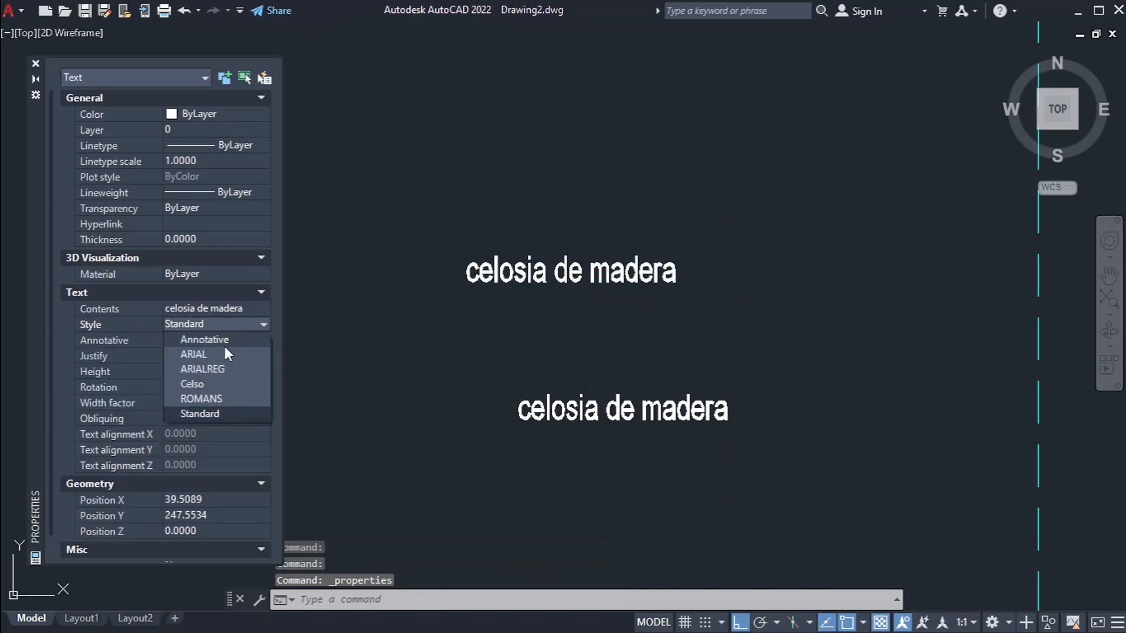
{"action": "left_click", "coordinate": [201, 399]}
{"action": "key", "text": "ctrl+1"}
{"action": "key", "text": "Escape"}
Step: Scale the ROMANS "celosia de madera" text by a factor of 0.1 from its start point
{"action": "scroll", "coordinate": [599, 300], "scroll_direction": "down", "scroll_amount": 2}
{"action": "left_click", "coordinate": [600, 300]}
{"action": "left_click", "coordinate": [551, 274]}
{"action": "type", "text": "sc"}
{"action": "key", "text": "Return"}
{"action": "left_click", "coordinate": [538, 289]}
{"action": "type", "text": ".1"}
{"action": "key", "text": "Return"}
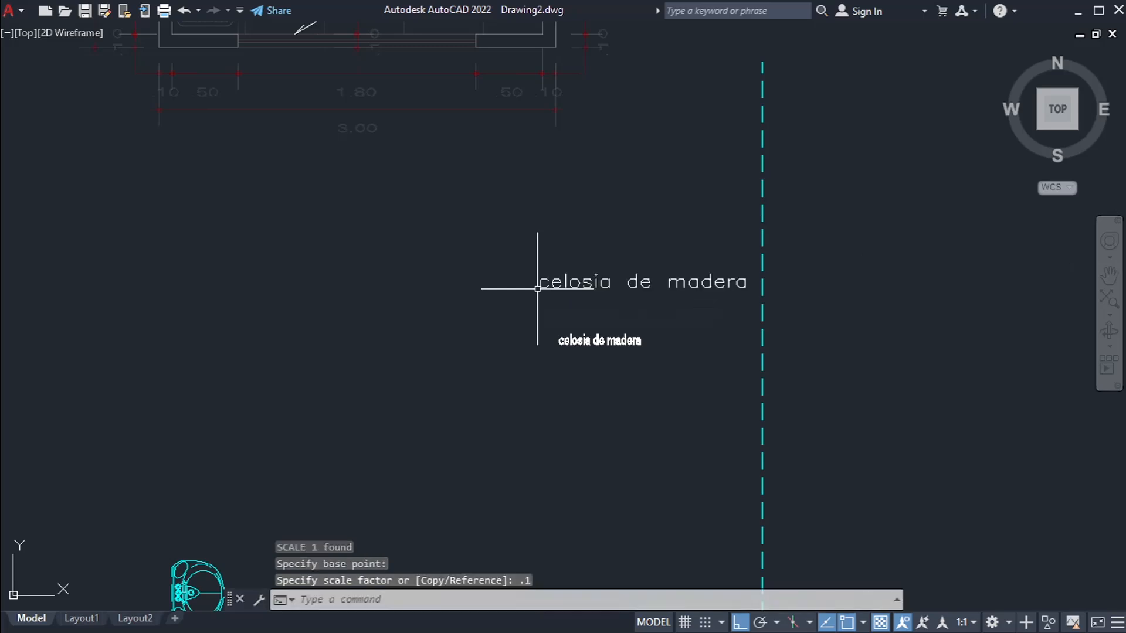
Step: Move the ROMANS text horizontally away from the vertical dashed line, keeping it above the other copy
{"action": "scroll", "coordinate": [538, 289], "scroll_direction": "up", "scroll_amount": 4}
{"action": "left_click", "coordinate": [548, 304]}
{"action": "left_click", "coordinate": [528, 231]}
{"action": "type", "text": "m"}
{"action": "key", "text": "Return"}
{"action": "left_click", "coordinate": [671, 151]}
{"action": "left_click", "coordinate": [460, 158]}
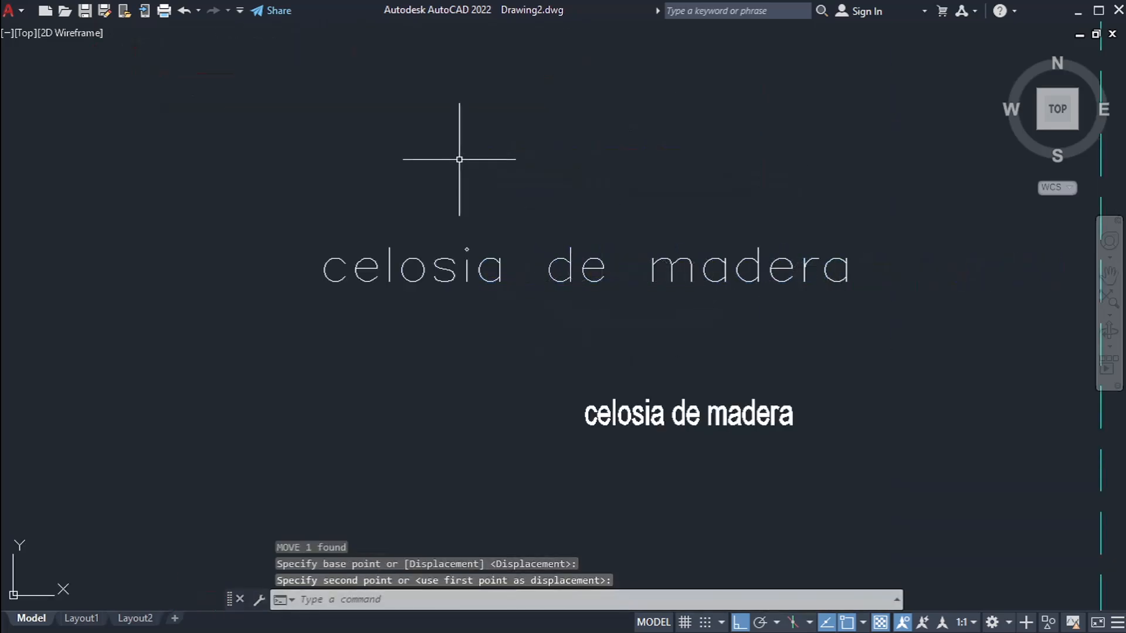
{"action": "key", "text": "Escape"}
{"action": "key", "text": "Escape"}
Step: Assign the lower "celosia de madera" copy to LAYER1 in its properties
{"action": "scroll", "coordinate": [459, 158], "scroll_direction": "down", "scroll_amount": 4}
{"action": "scroll", "coordinate": [551, 276], "scroll_direction": "up", "scroll_amount": 4}
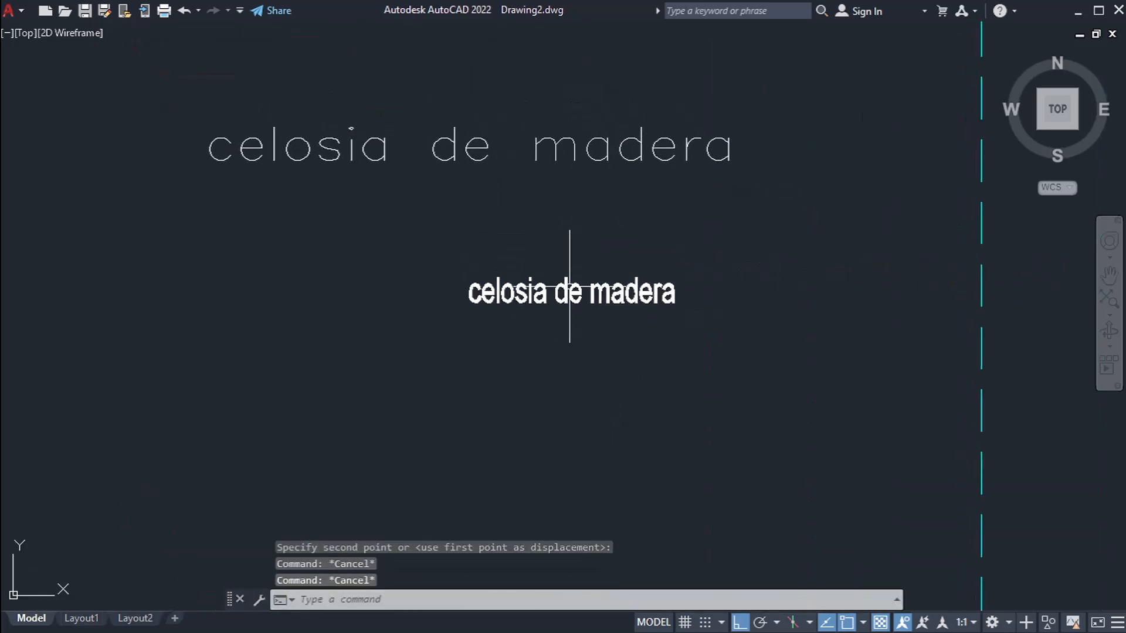
{"action": "scroll", "coordinate": [659, 284], "scroll_direction": "down", "scroll_amount": 2}
{"action": "left_click", "coordinate": [661, 345]}
{"action": "left_click", "coordinate": [583, 243]}
{"action": "key", "text": "ctrl+1"}
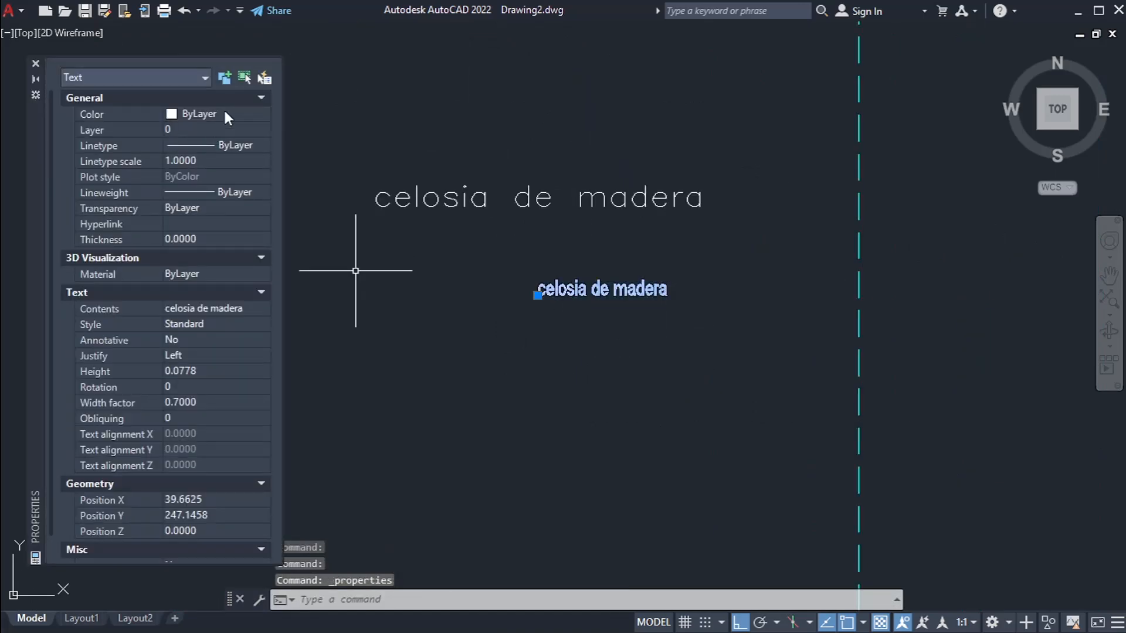
{"action": "left_click", "coordinate": [209, 129]}
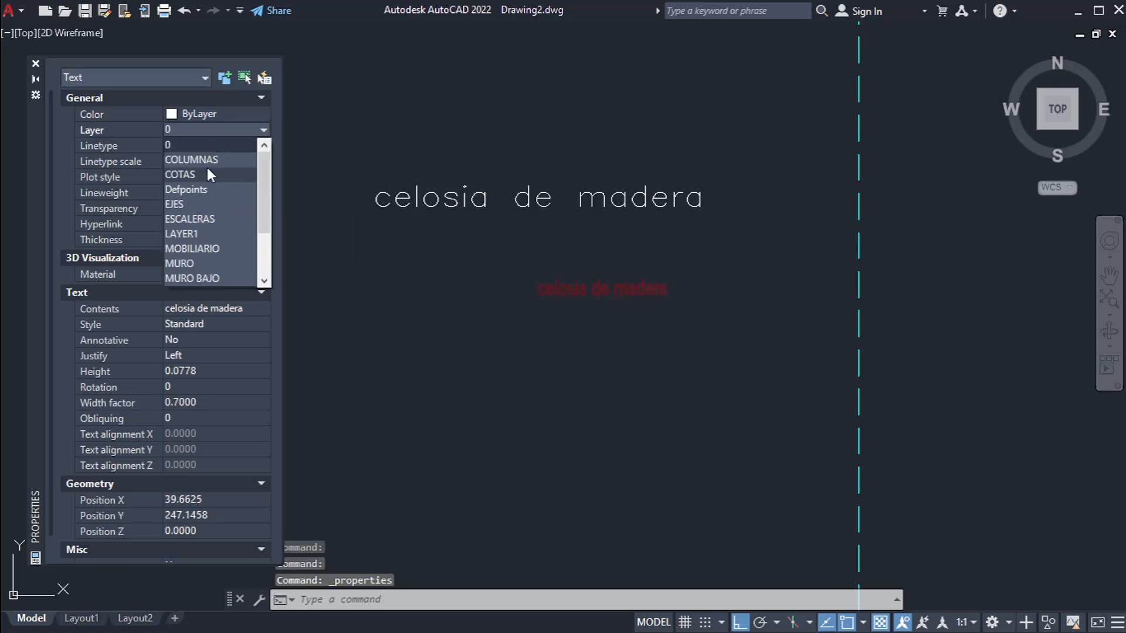
{"action": "left_click", "coordinate": [202, 235]}
{"action": "key", "text": "ctrl+1"}
{"action": "key", "text": "Escape"}
{"action": "scroll", "coordinate": [624, 276], "scroll_direction": "up", "scroll_amount": 2}
{"action": "key", "text": "Escape"}
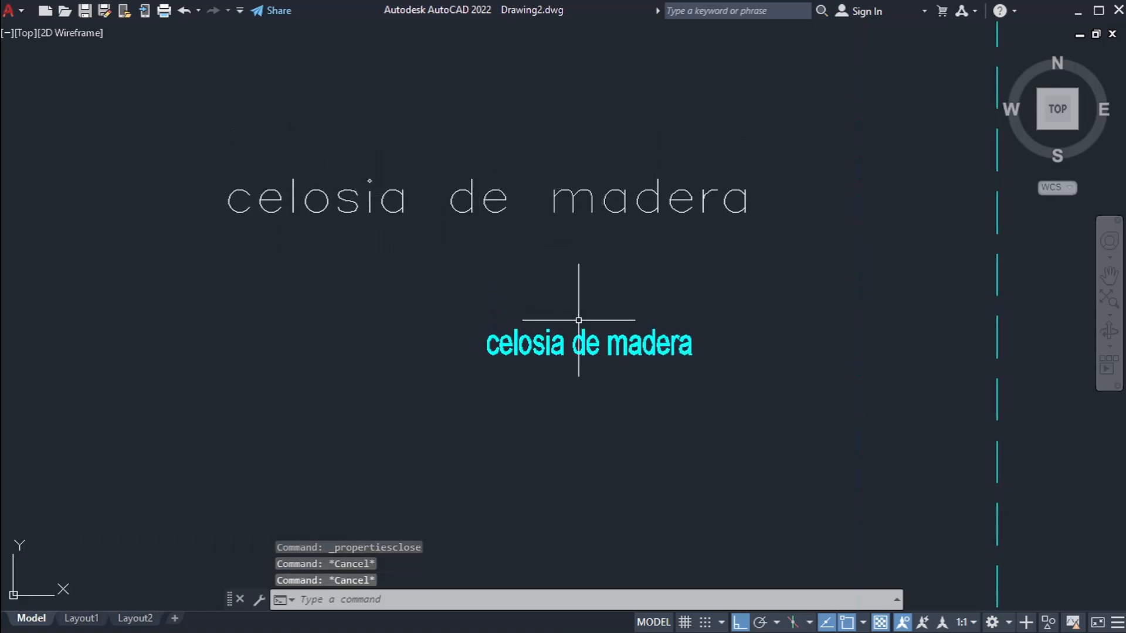
{"action": "middle_click_drag", "start_coordinate": [766, 348], "coordinate": [758, 362]}
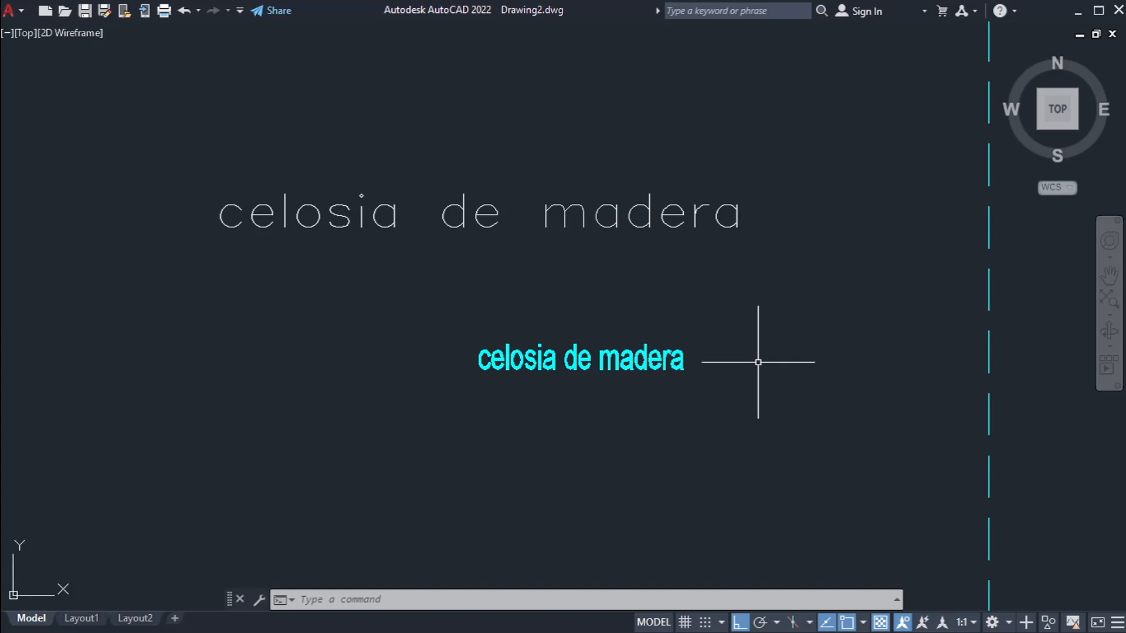
{"action": "key", "text": "Return"}
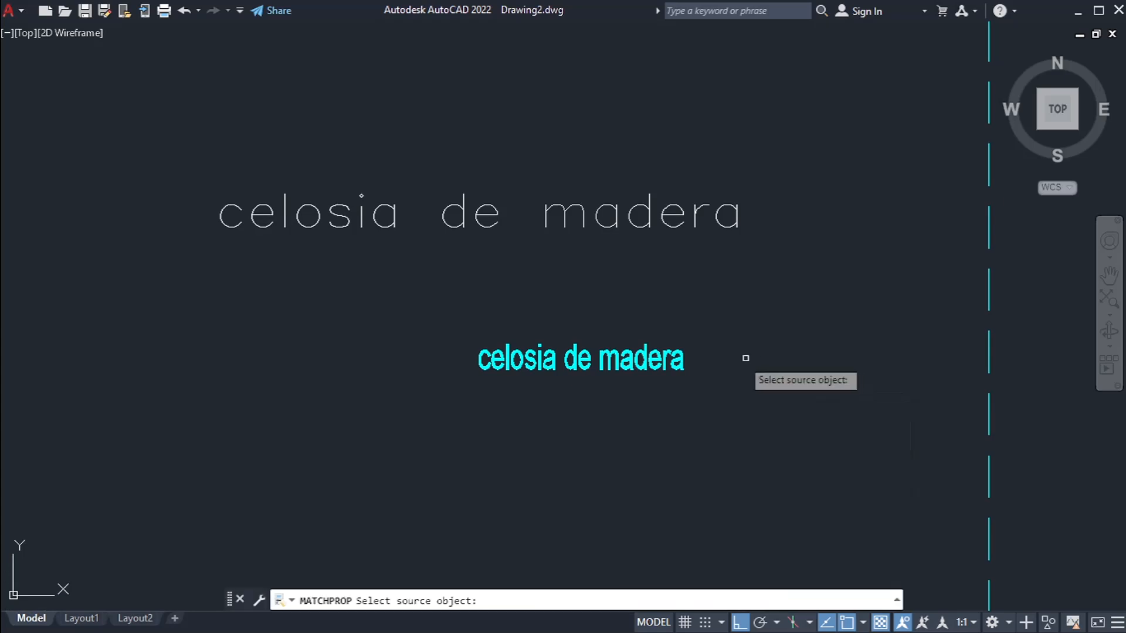
{"action": "key", "text": "Escape"}
{"action": "key", "text": "Escape"}
Step: Examine the upper text's properties, including its layer, style, height and width factor
{"action": "left_click", "coordinate": [588, 280]}
{"action": "left_click", "coordinate": [521, 200]}
{"action": "key", "text": "ctrl+1"}
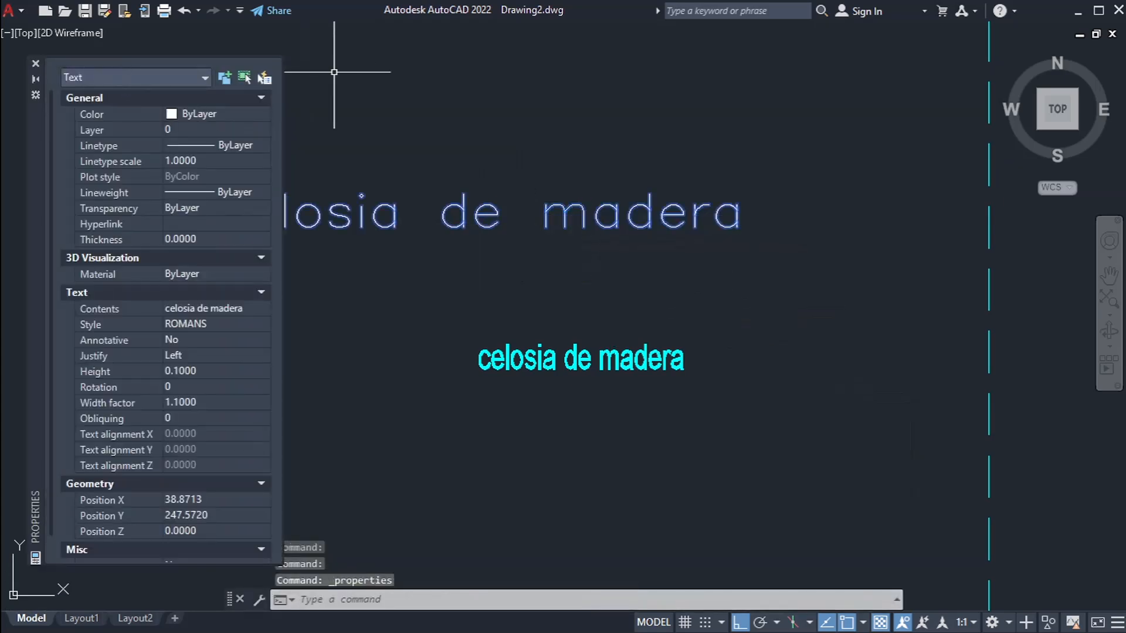
{"action": "key", "text": "ctrl+1"}
{"action": "key", "text": "Escape"}
{"action": "key", "text": "Escape"}
Step: Use MATCHPROP to apply the lower cyan text's properties to the upper ROMANS text
{"action": "type", "text": "MA"}
{"action": "key", "text": "Return"}
{"action": "left_click", "coordinate": [650, 359]}
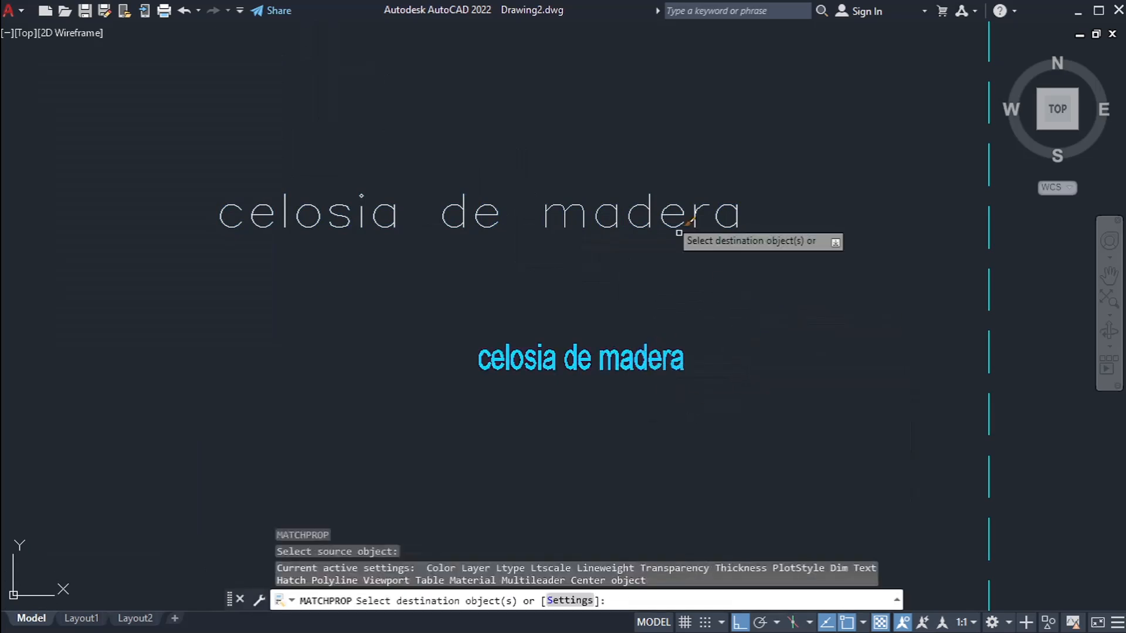
{"action": "scroll", "coordinate": [777, 374], "scroll_direction": "down", "scroll_amount": 2}
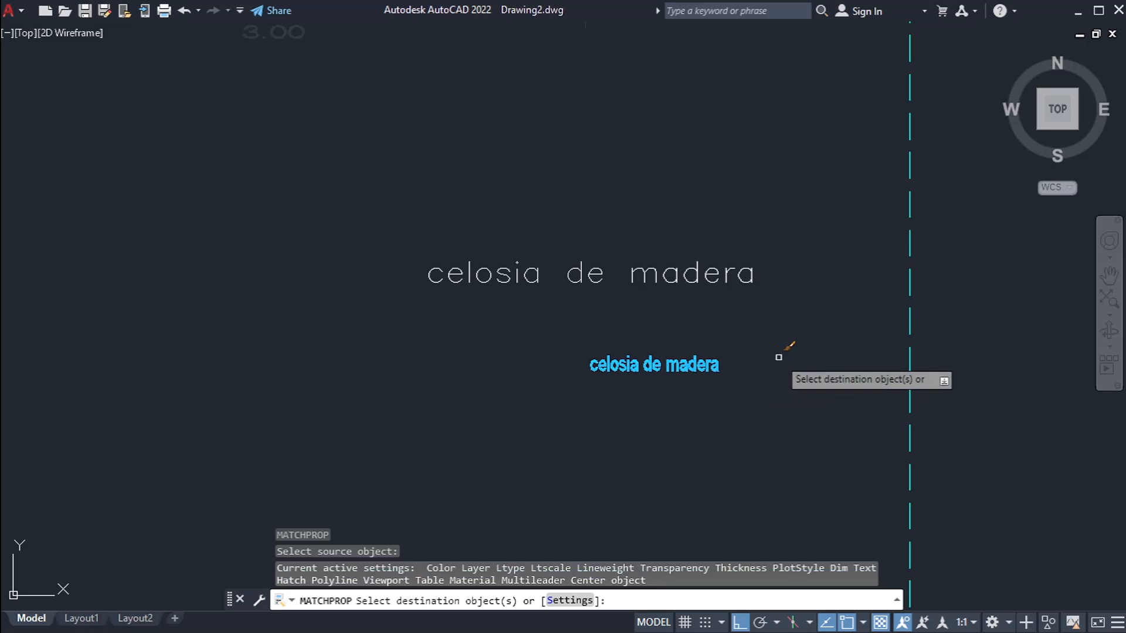
{"action": "scroll", "coordinate": [718, 375], "scroll_direction": "up", "scroll_amount": 4}
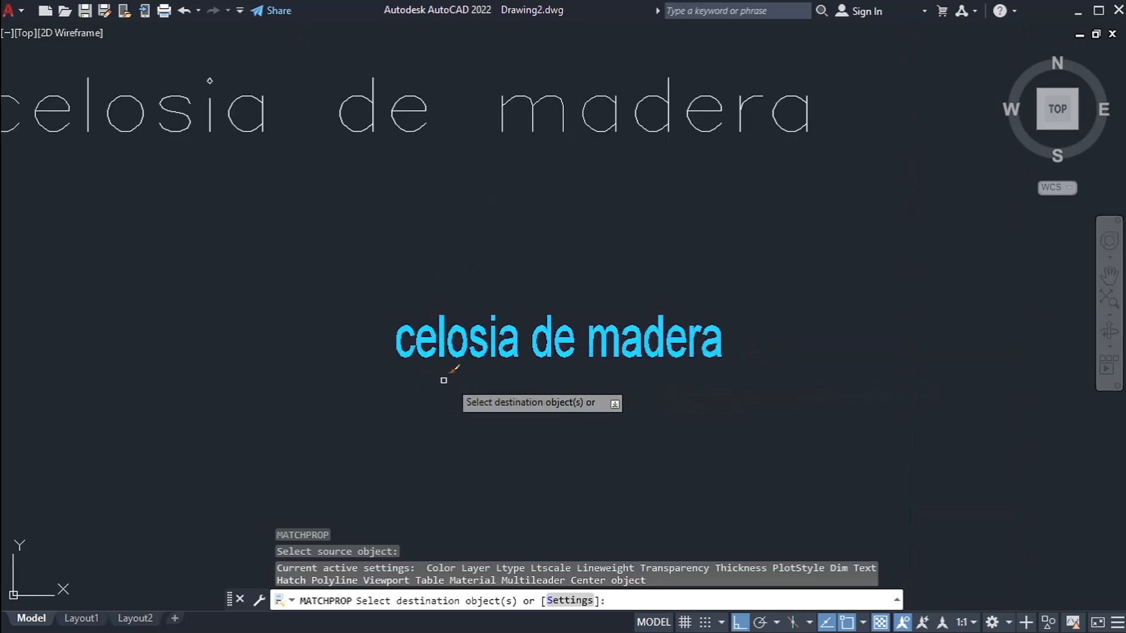
{"action": "scroll", "coordinate": [632, 404], "scroll_direction": "down", "scroll_amount": 2}
{"action": "scroll", "coordinate": [653, 403], "scroll_direction": "down", "scroll_amount": 2}
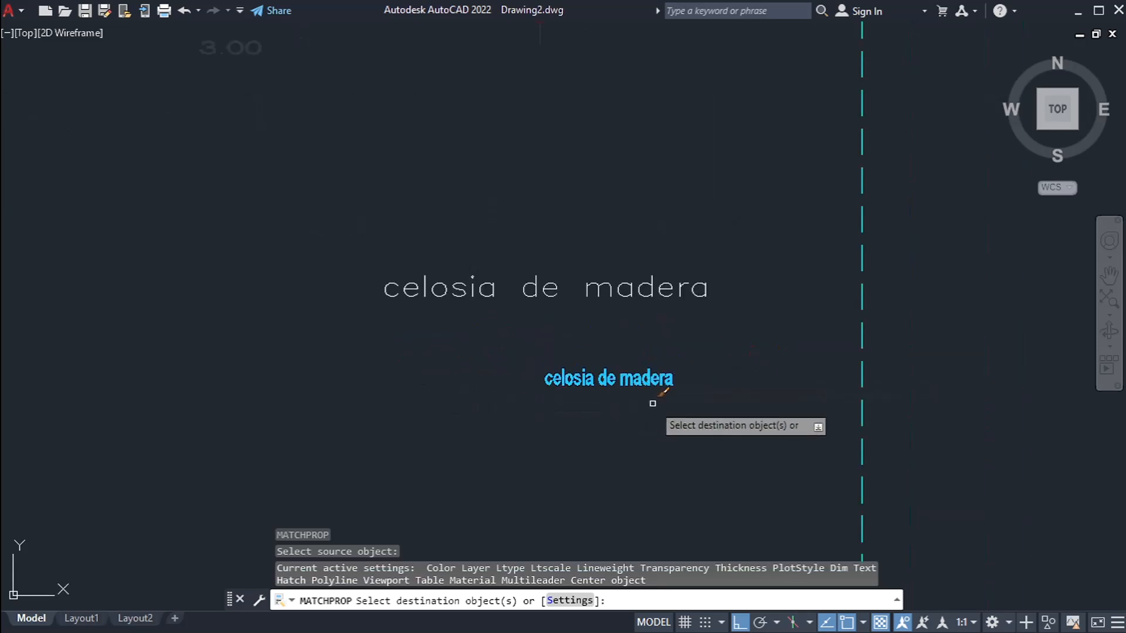
{"action": "left_click", "coordinate": [709, 345]}
{"action": "left_click", "coordinate": [548, 222]}
{"action": "scroll", "coordinate": [506, 338], "scroll_direction": "up", "scroll_amount": 4}
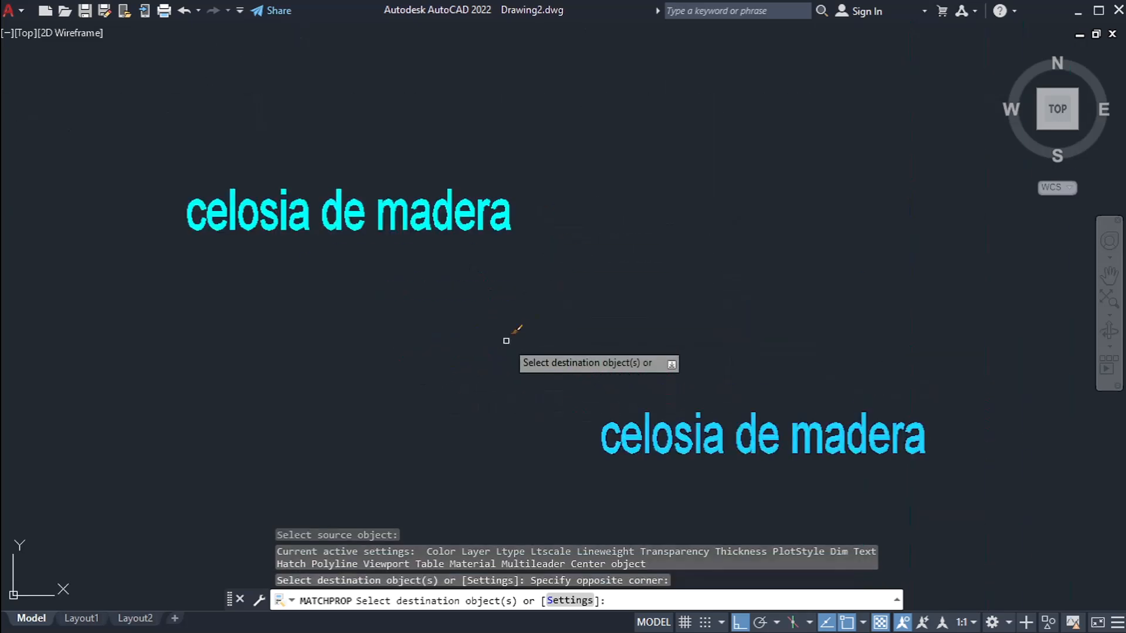
{"action": "key", "text": "Escape"}
{"action": "key", "text": "Escape"}
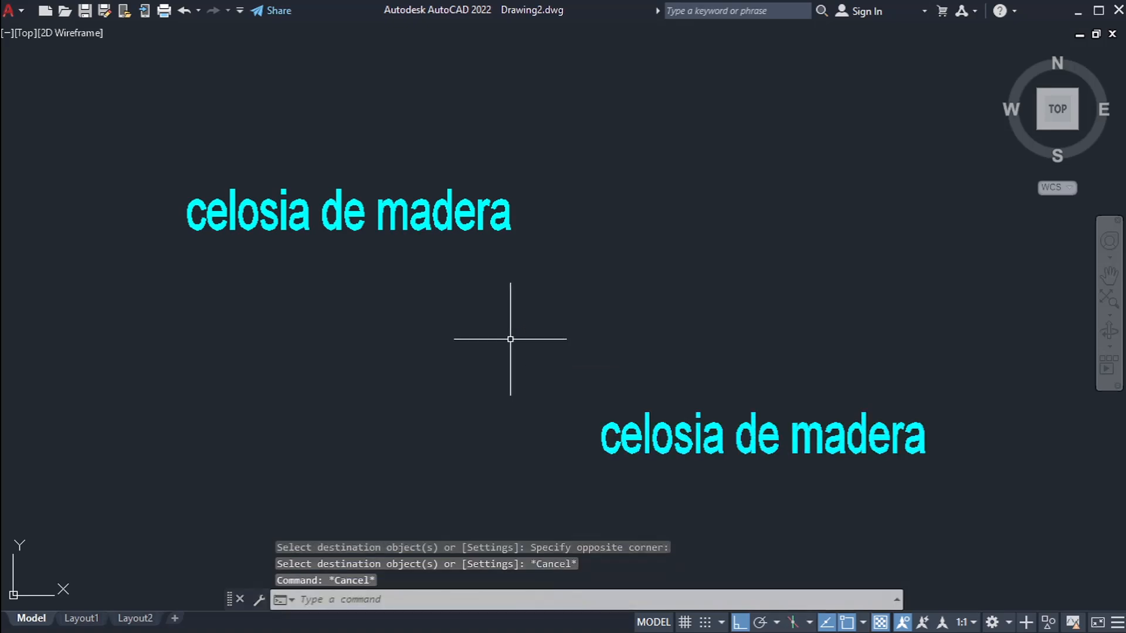
Step: Undo the property match on the upper text
{"action": "key", "text": "ctrl+z"}
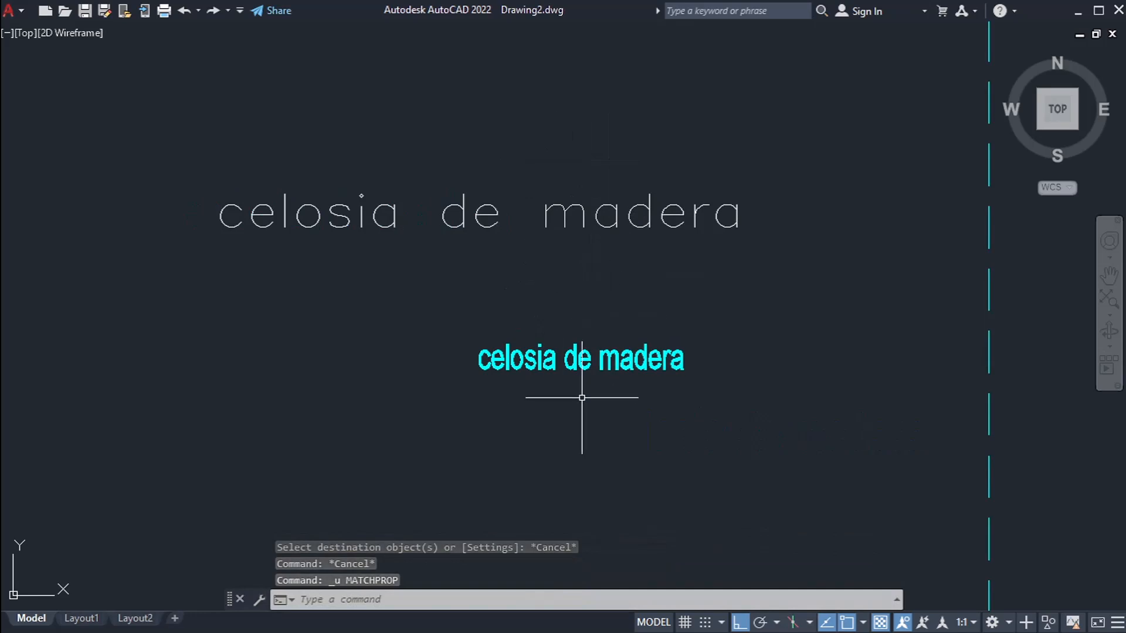
{"action": "scroll", "coordinate": [540, 394], "scroll_direction": "up", "scroll_amount": 4}
{"action": "scroll", "coordinate": [550, 360], "scroll_direction": "down", "scroll_amount": 6}
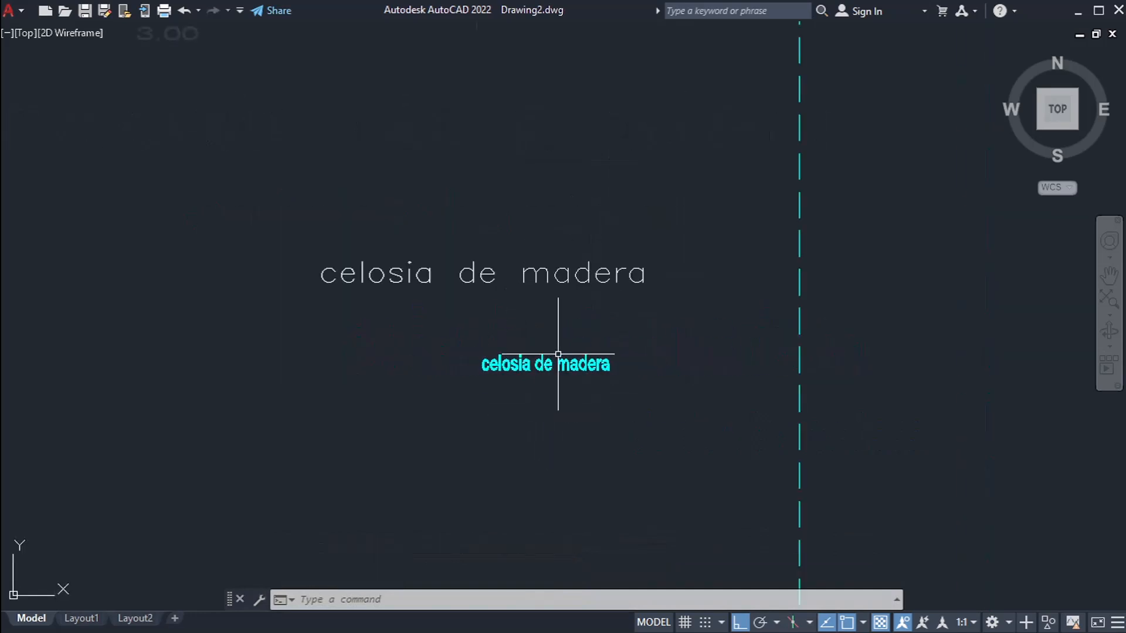
{"action": "scroll", "coordinate": [510, 290], "scroll_direction": "up", "scroll_amount": 4}
Step: Use MATCHPROP again to apply the lower cyan text's properties to the upper white "celosia de madera" text
{"action": "key", "text": "Escape"}
{"action": "key", "text": "Escape"}
{"action": "scroll", "coordinate": [510, 291], "scroll_direction": "down", "scroll_amount": 2}
{"action": "type", "text": "ma"}
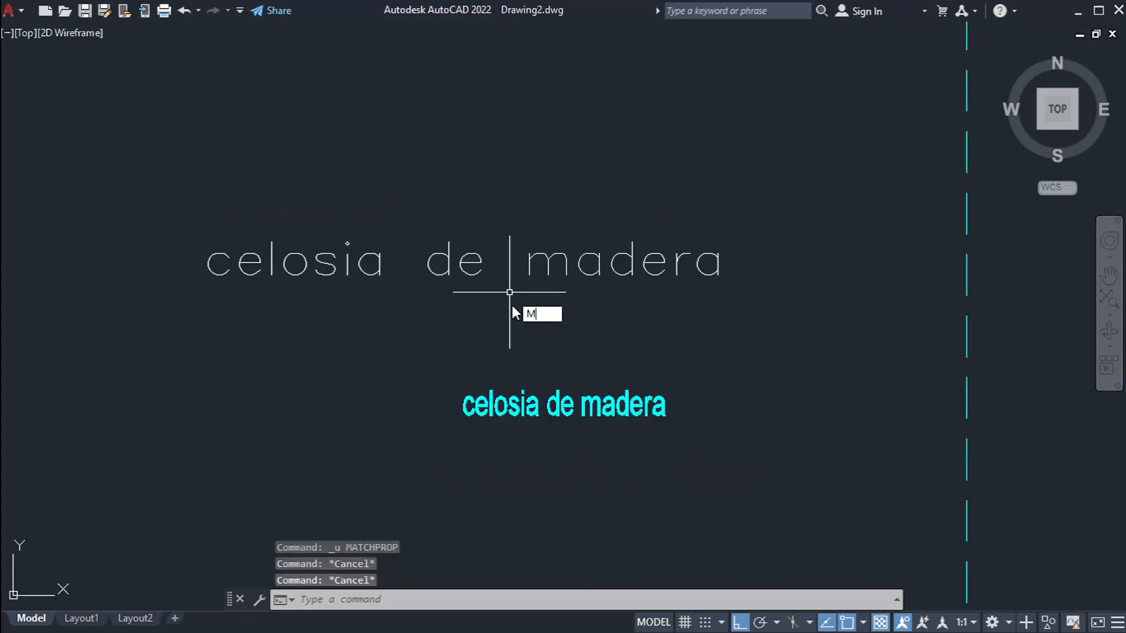
{"action": "key", "text": "Return"}
{"action": "left_click", "coordinate": [502, 396]}
{"action": "left_click", "coordinate": [582, 351]}
{"action": "left_click", "coordinate": [406, 154]}
{"action": "scroll", "coordinate": [340, 281], "scroll_direction": "up", "scroll_amount": 3}
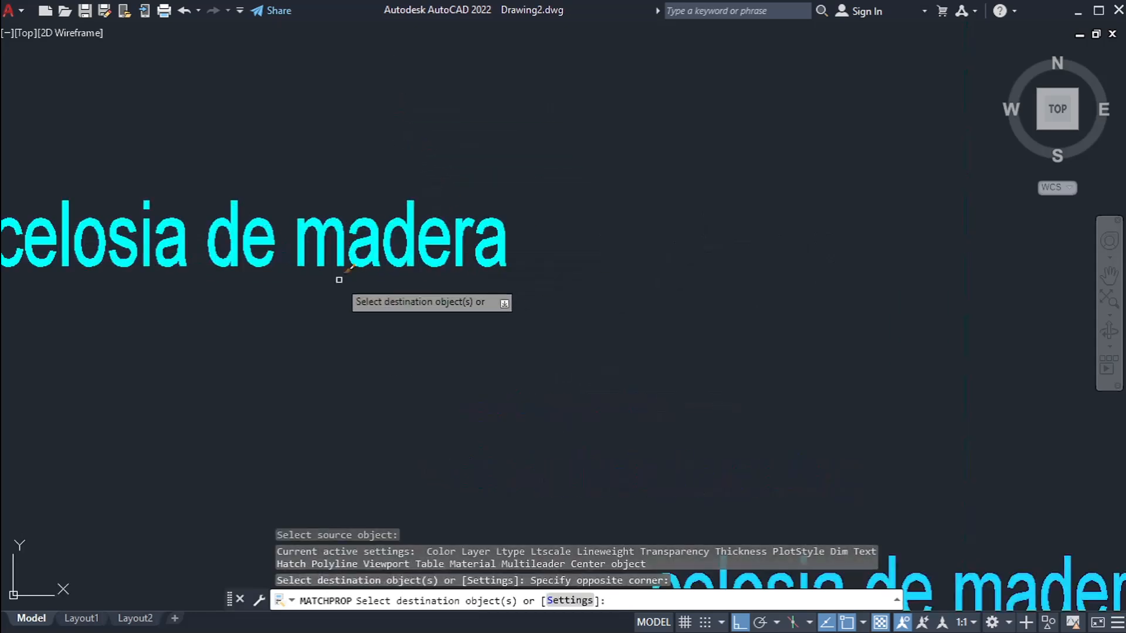
Step: Undo the repeated property match on the upper "celosia de madera" text
{"action": "scroll", "coordinate": [422, 214], "scroll_direction": "down", "scroll_amount": 5}
{"action": "key", "text": "Escape"}
{"action": "key", "text": "Escape"}
{"action": "key", "text": "ctrl+z"}
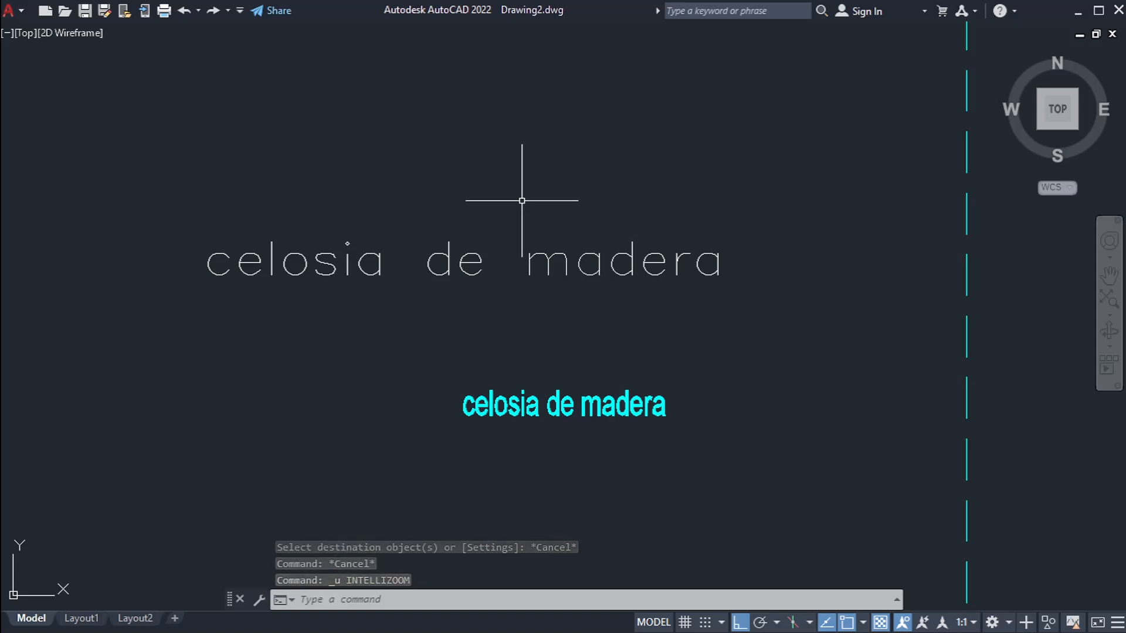
Step: Set the color of the vertical dashed LAYER1 line to Yellow in its properties
{"action": "scroll", "coordinate": [521, 204], "scroll_direction": "down", "scroll_amount": 4}
{"action": "left_click", "coordinate": [585, 189]}
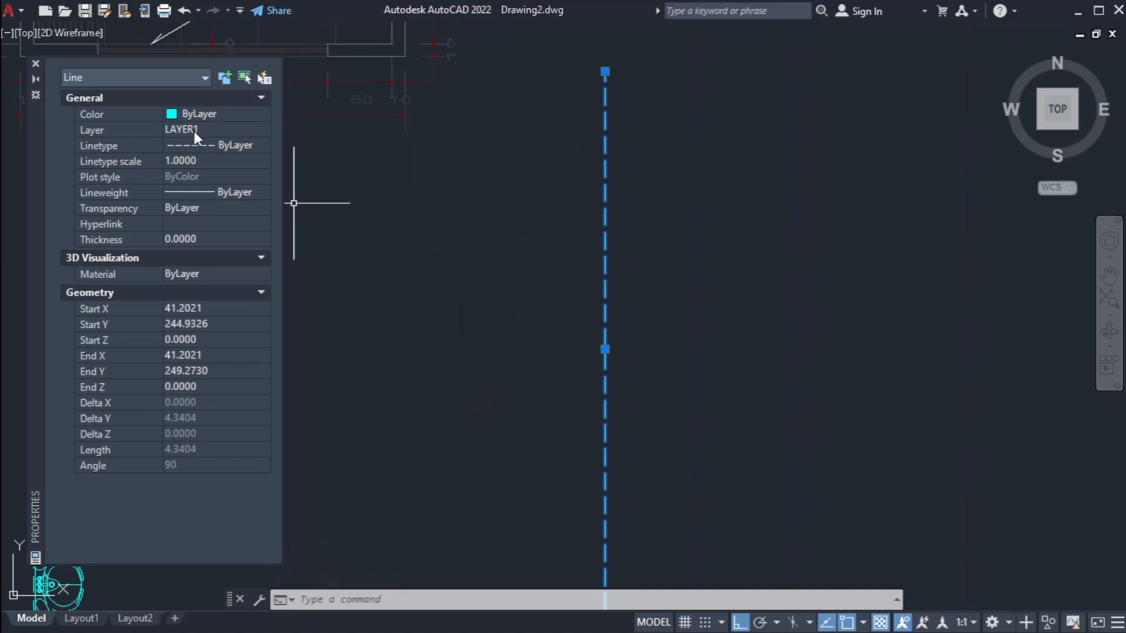
{"action": "scroll", "coordinate": [632, 122], "scroll_direction": "up", "scroll_amount": 2}
{"action": "left_click", "coordinate": [232, 117]}
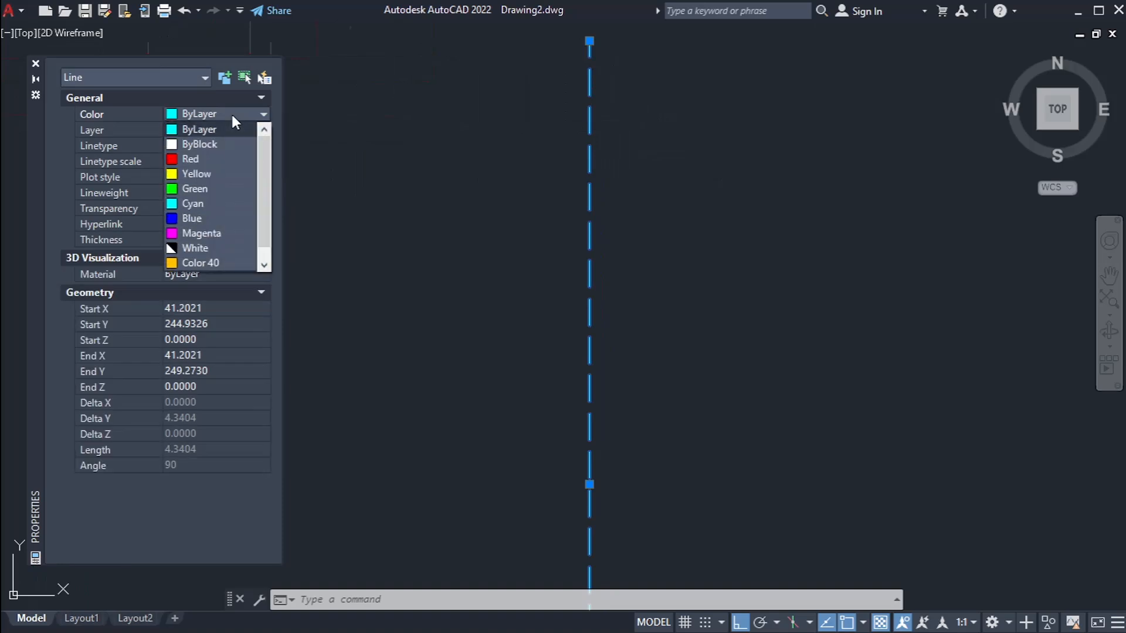
{"action": "left_click", "coordinate": [217, 175]}
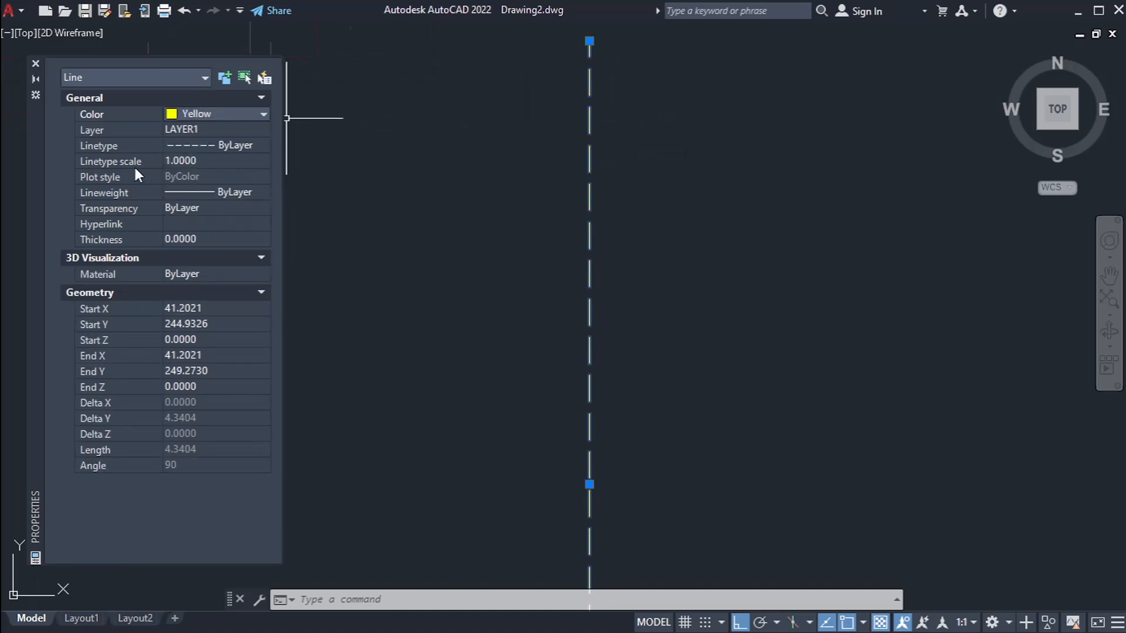
{"action": "key", "text": "Escape"}
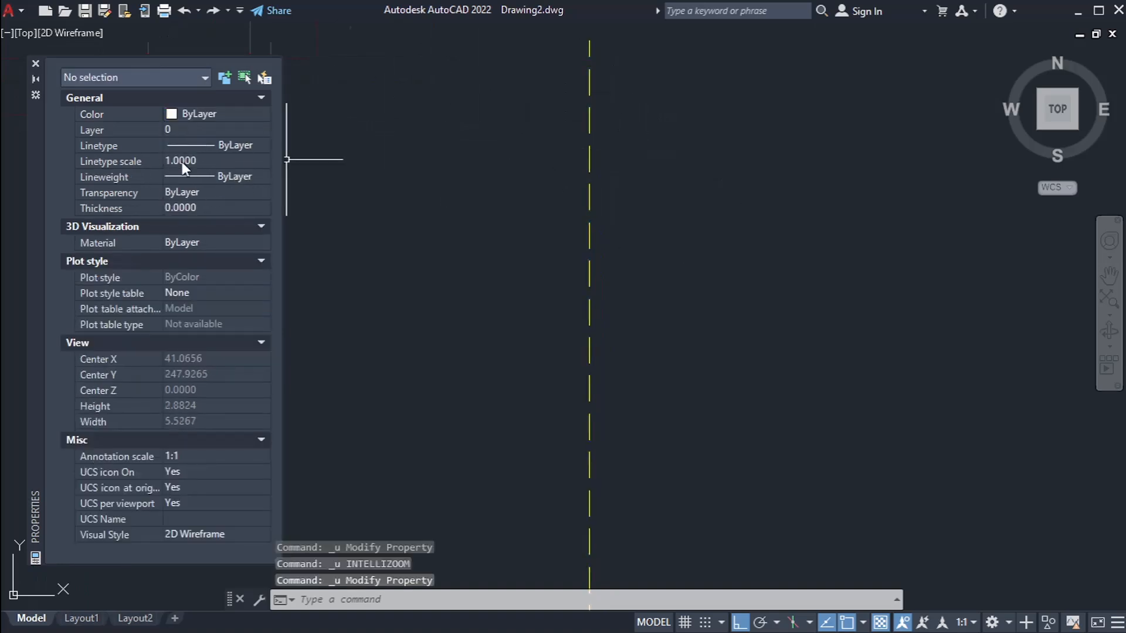
Step: With nothing selected, choose the ByLayer linetype and move the Properties palette closer to the dashed line
{"action": "left_click", "coordinate": [257, 142]}
{"action": "left_click", "coordinate": [257, 142]}
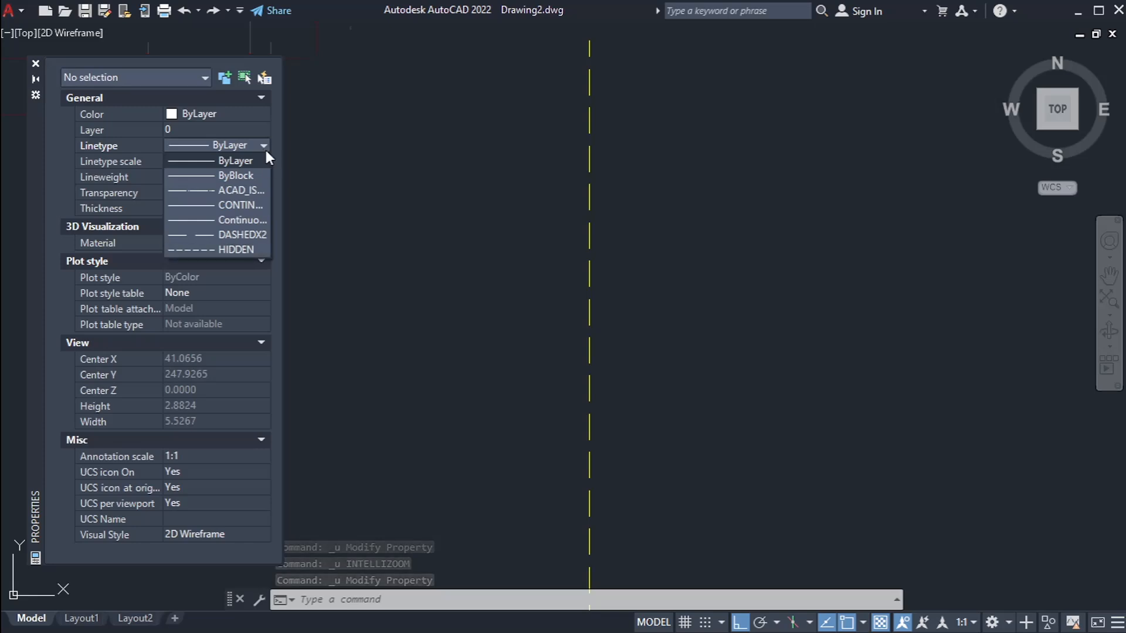
{"action": "left_click", "coordinate": [251, 160]}
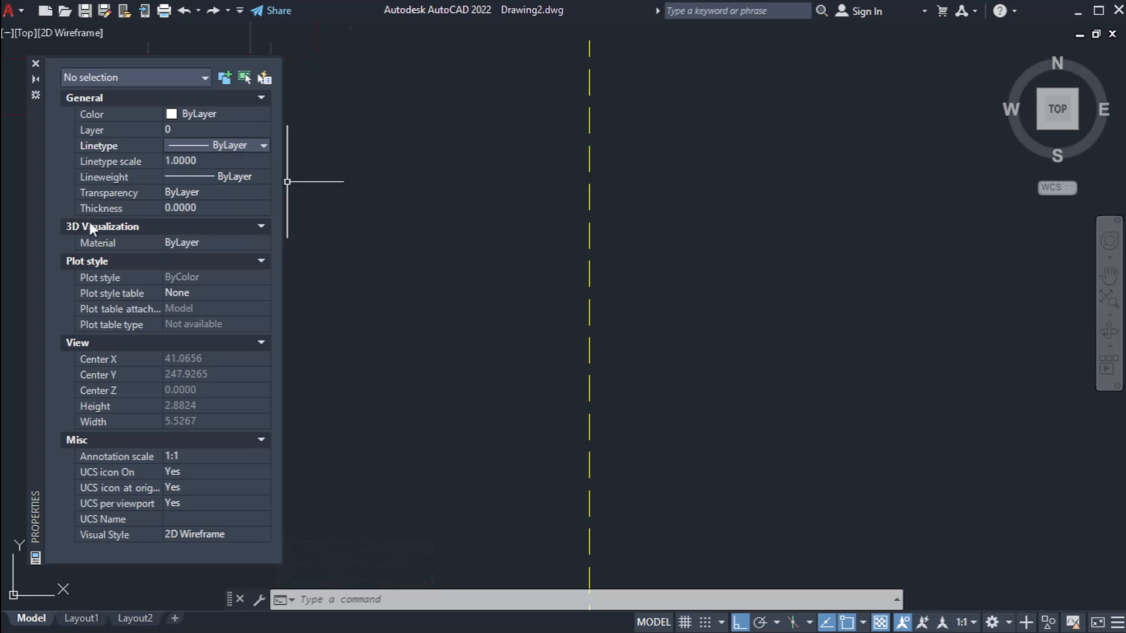
{"action": "left_click_drag", "start_coordinate": [43, 220], "coordinate": [134, 205]}
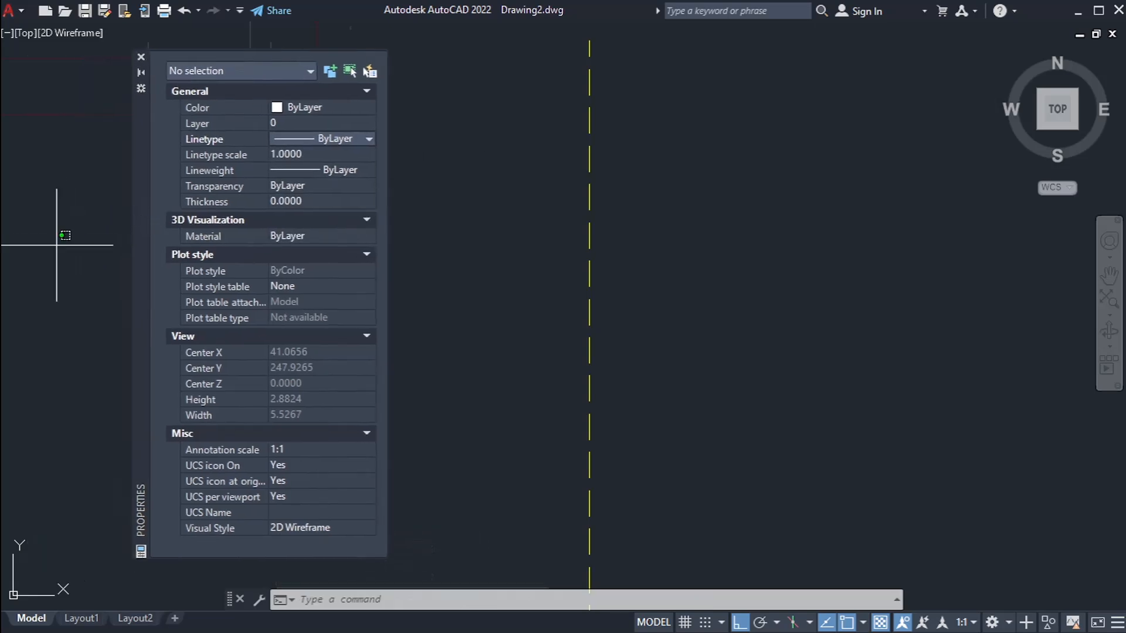
{"action": "left_click_drag", "start_coordinate": [61, 245], "coordinate": [57, 246]}
Step: Examine the loaded linetypes available for the COLUMNAS layer in the Layer Properties Manager, then close it
{"action": "type", "text": "LA"}
{"action": "key", "text": "Return"}
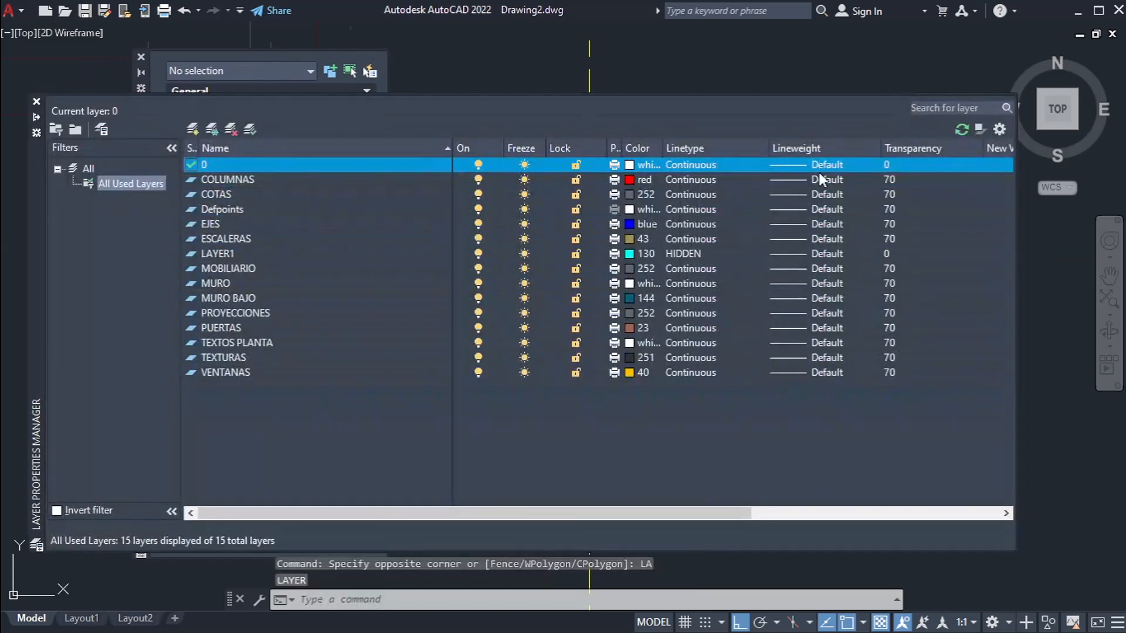
{"action": "left_click", "coordinate": [708, 176]}
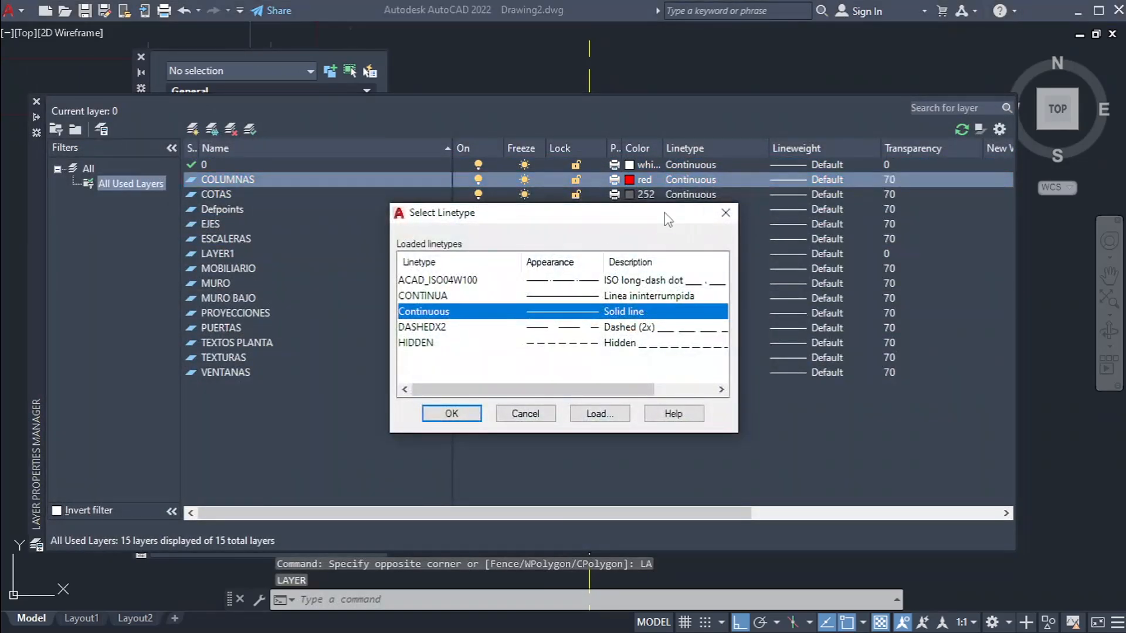
{"action": "left_click", "coordinate": [714, 214]}
{"action": "left_click", "coordinate": [37, 102]}
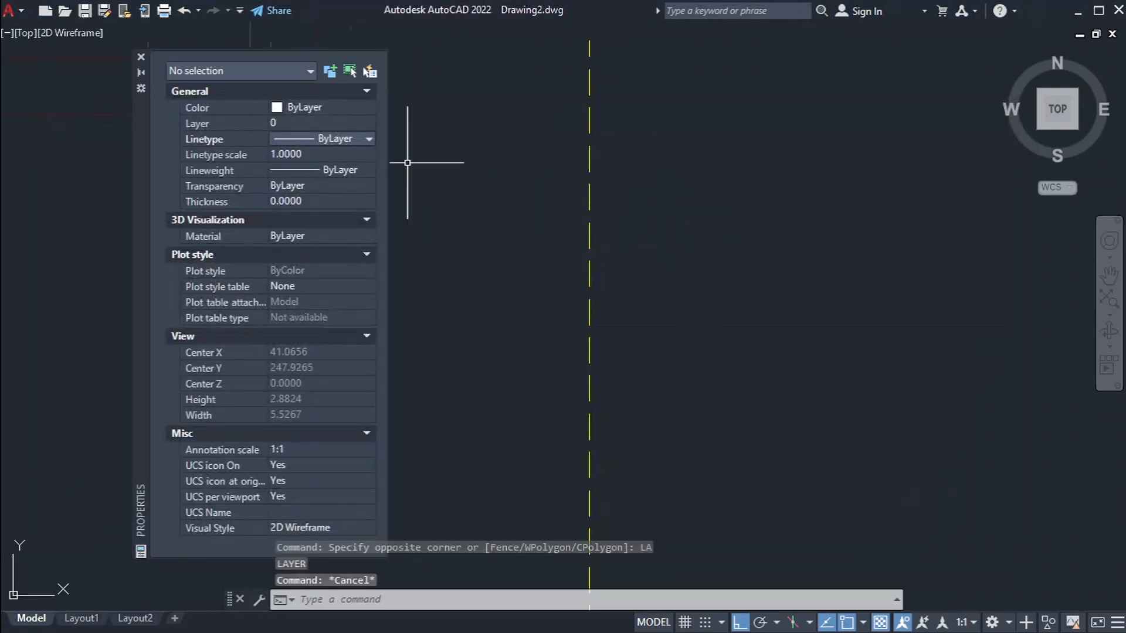
Step: Examine the yellow dashed line's layer, linetype and linetype scale properties
{"action": "left_click", "coordinate": [648, 231]}
{"action": "left_click", "coordinate": [599, 294]}
{"action": "left_click", "coordinate": [648, 218]}
{"action": "left_click", "coordinate": [528, 372]}
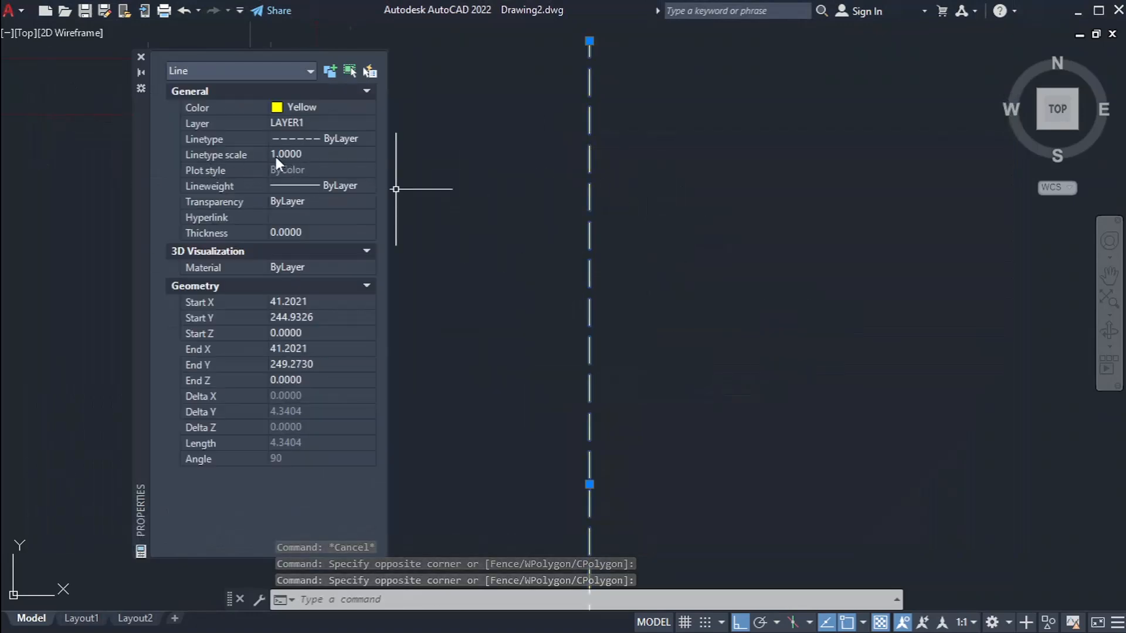
{"action": "key", "text": "Escape"}
{"action": "key", "text": "Escape"}
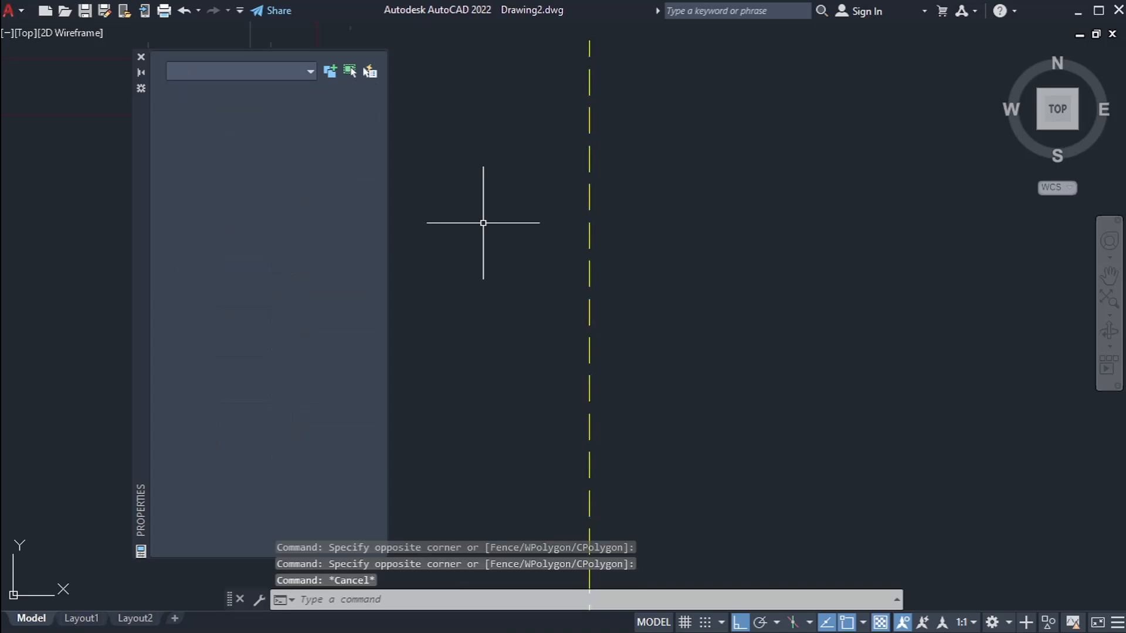
Step: Run LTSCALE and accept 0.5 as the global linetype scale factor
{"action": "key", "text": "Return"}
{"action": "type", "text": "ltscale"}
{"action": "key", "text": "Return"}
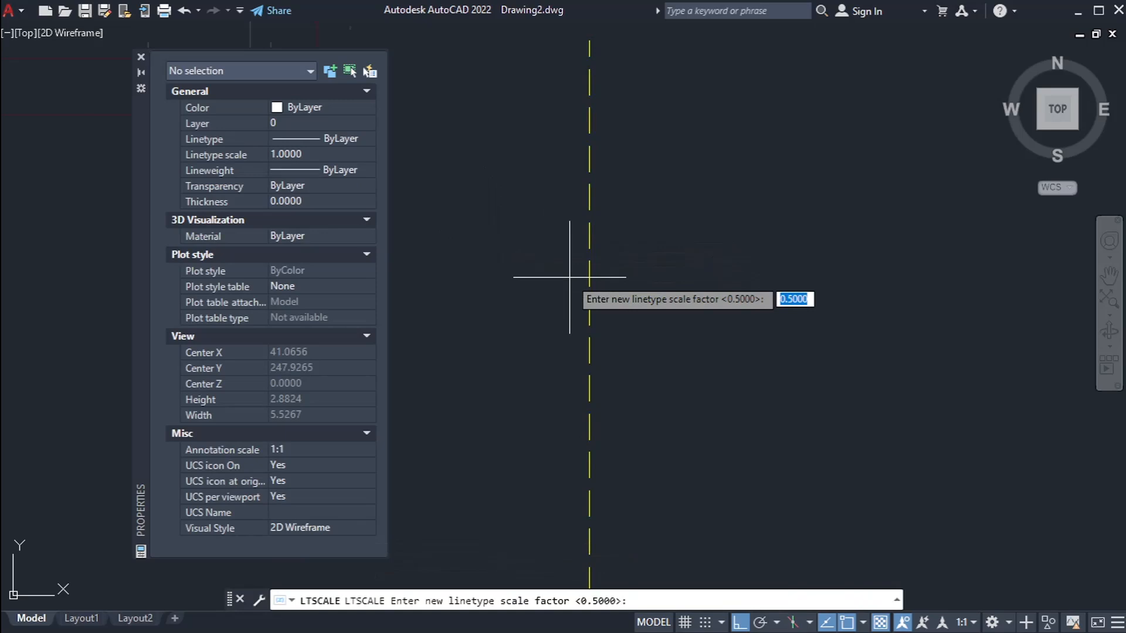
{"action": "key", "text": "Return"}
{"action": "scroll", "coordinate": [512, 320], "scroll_direction": "down", "scroll_amount": 1}
{"action": "scroll", "coordinate": [512, 320], "scroll_direction": "down", "scroll_amount": 8}
{"action": "scroll", "coordinate": [539, 311], "scroll_direction": "up", "scroll_amount": 6}
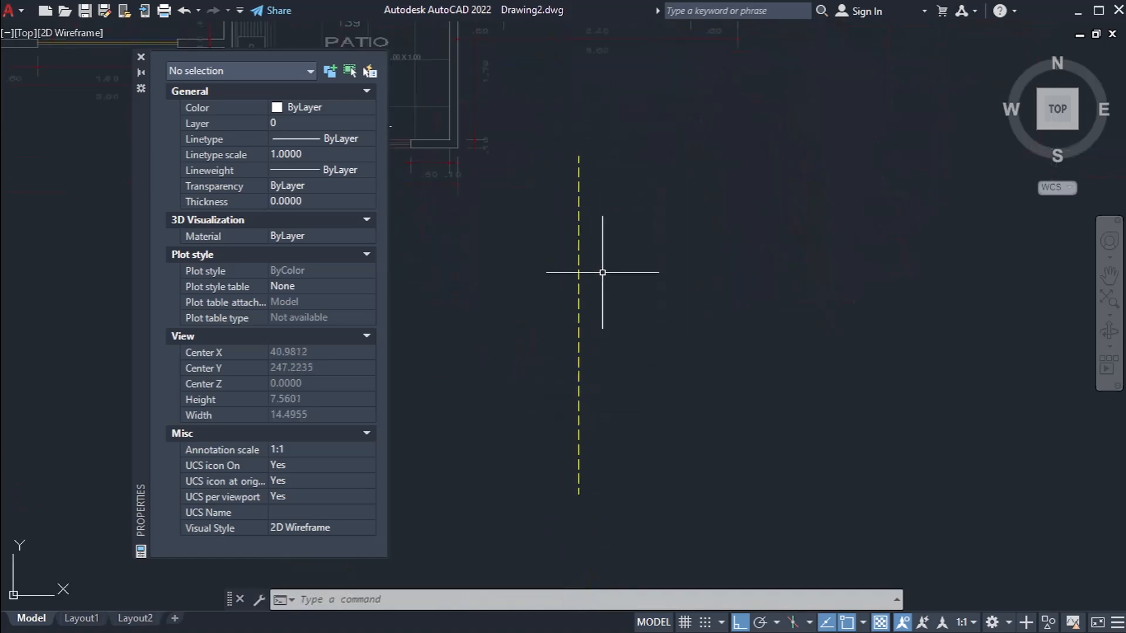
Step: Set the yellow dashed line's own linetype scale to 2 in its properties
{"action": "scroll", "coordinate": [546, 229], "scroll_direction": "up", "scroll_amount": 4}
{"action": "left_click", "coordinate": [624, 234]}
{"action": "left_click", "coordinate": [327, 154]}
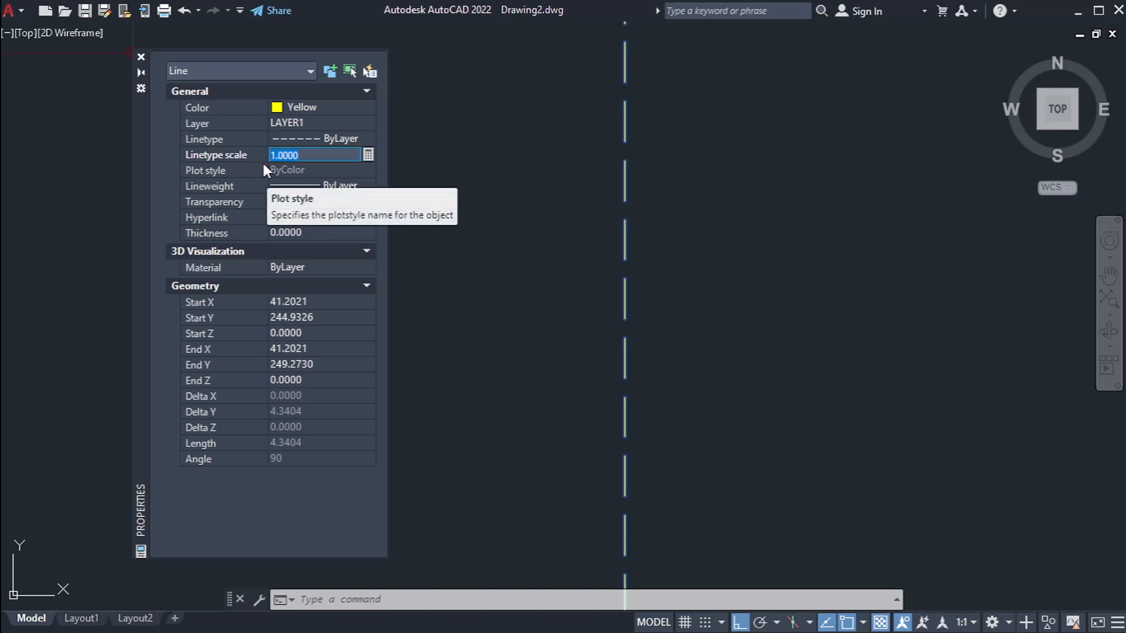
{"action": "type", "text": "2"}
{"action": "key", "text": "Return"}
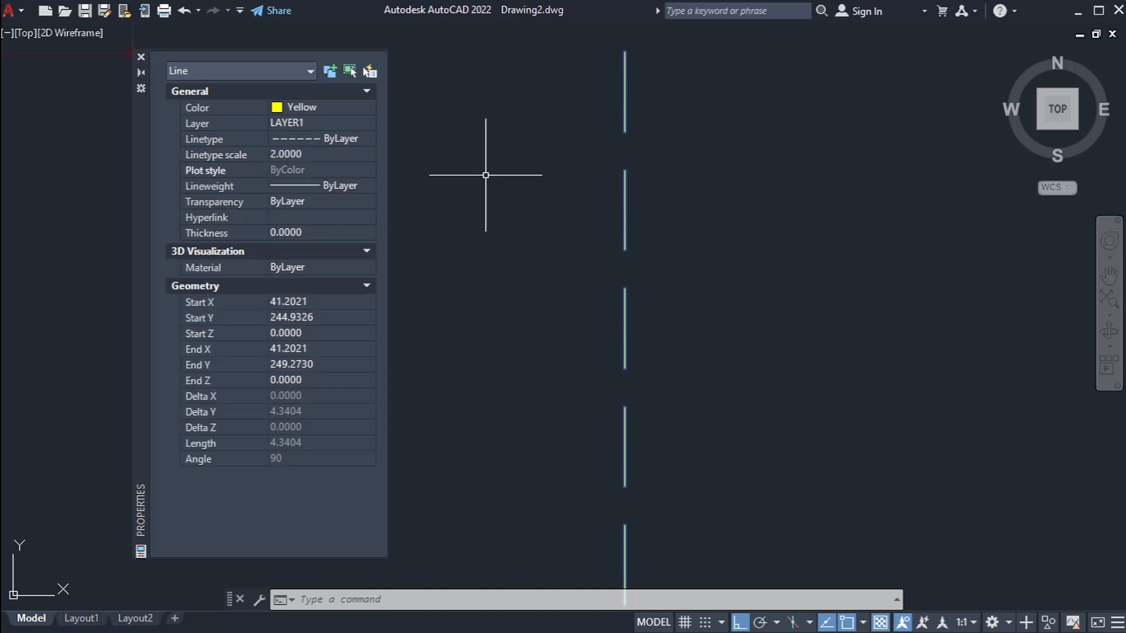
Step: Undo the yellow line's linetype scale change and the preceding LTSCALE command
{"action": "scroll", "coordinate": [486, 175], "scroll_direction": "down", "scroll_amount": 5}
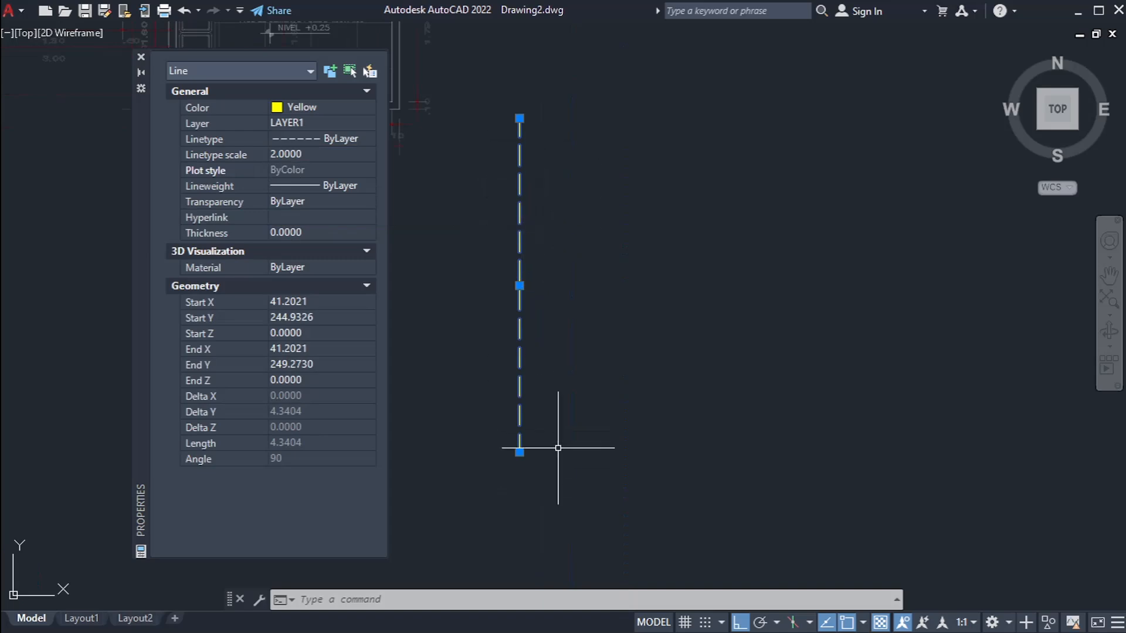
{"action": "key", "text": "ctrl+z"}
{"action": "key", "text": "ctrl+z"}
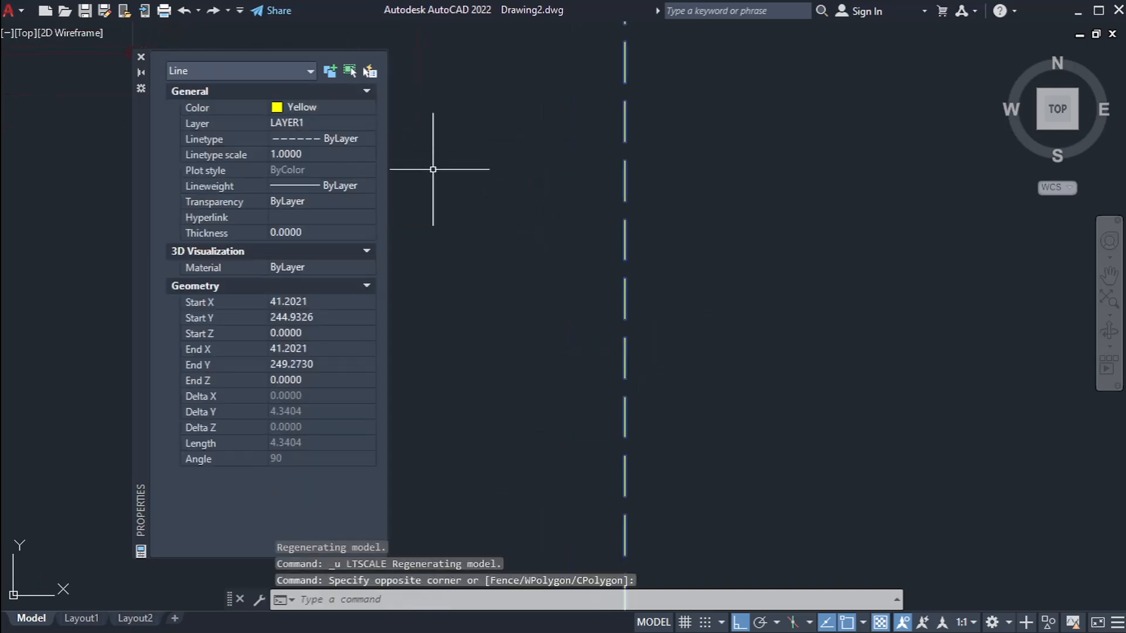
{"action": "scroll", "coordinate": [457, 255], "scroll_direction": "down", "scroll_amount": 2}
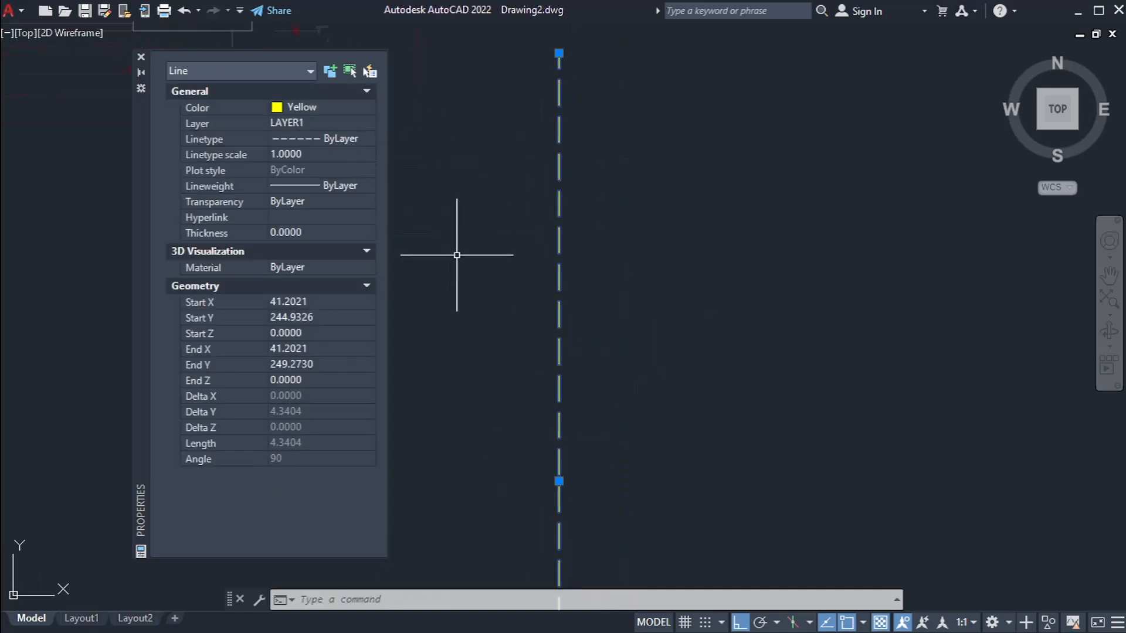
Step: Close the Properties palette and erase the yellow dashed line beside the floor plan
{"action": "key", "text": "ctrl+1"}
{"action": "key", "text": "Escape"}
{"action": "key", "text": "Escape"}
{"action": "scroll", "coordinate": [477, 289], "scroll_direction": "down", "scroll_amount": 2}
{"action": "left_click", "coordinate": [515, 309]}
{"action": "left_click", "coordinate": [460, 320]}
{"action": "scroll", "coordinate": [462, 317], "scroll_direction": "down", "scroll_amount": 2}
{"action": "type", "text": "e"}
{"action": "key", "text": "space"}
{"action": "middle_click_drag", "start_coordinate": [517, 293], "coordinate": [497, 342]}
Step: Use MATCHPROP to apply the white wall line's properties to the cyan dashed wall segment across the 2.40 opening
{"action": "scroll", "coordinate": [498, 311], "scroll_direction": "up", "scroll_amount": 1}
{"action": "scroll", "coordinate": [503, 314], "scroll_direction": "up", "scroll_amount": 4}
{"action": "type", "text": "ma"}
{"action": "key", "text": "space"}
{"action": "scroll", "coordinate": [234, 278], "scroll_direction": "up", "scroll_amount": 2}
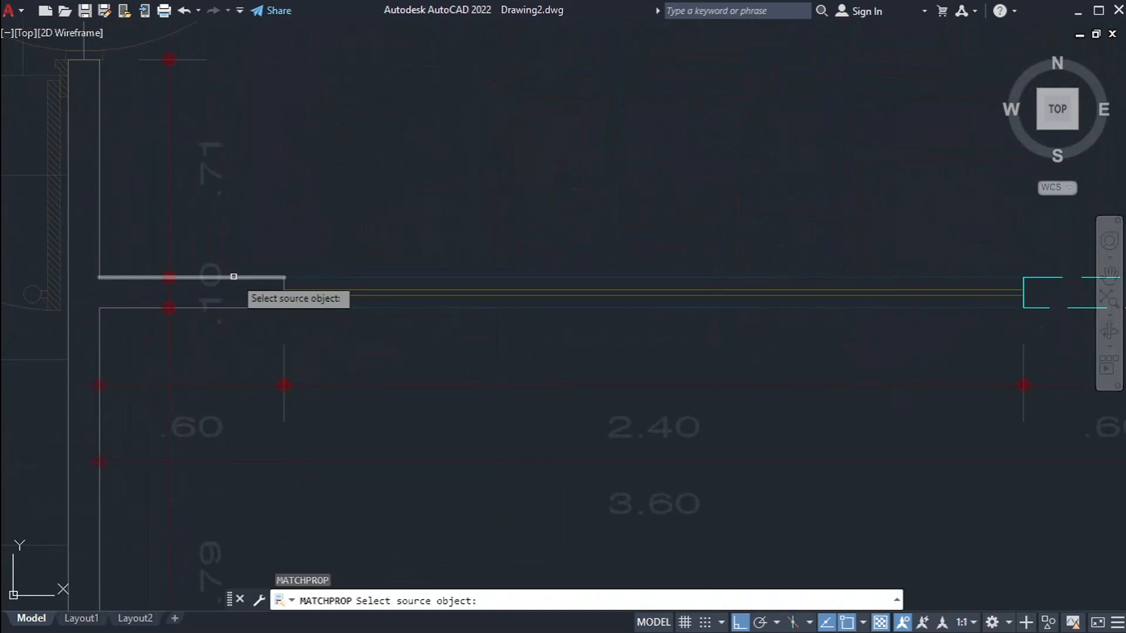
{"action": "left_click", "coordinate": [234, 277]}
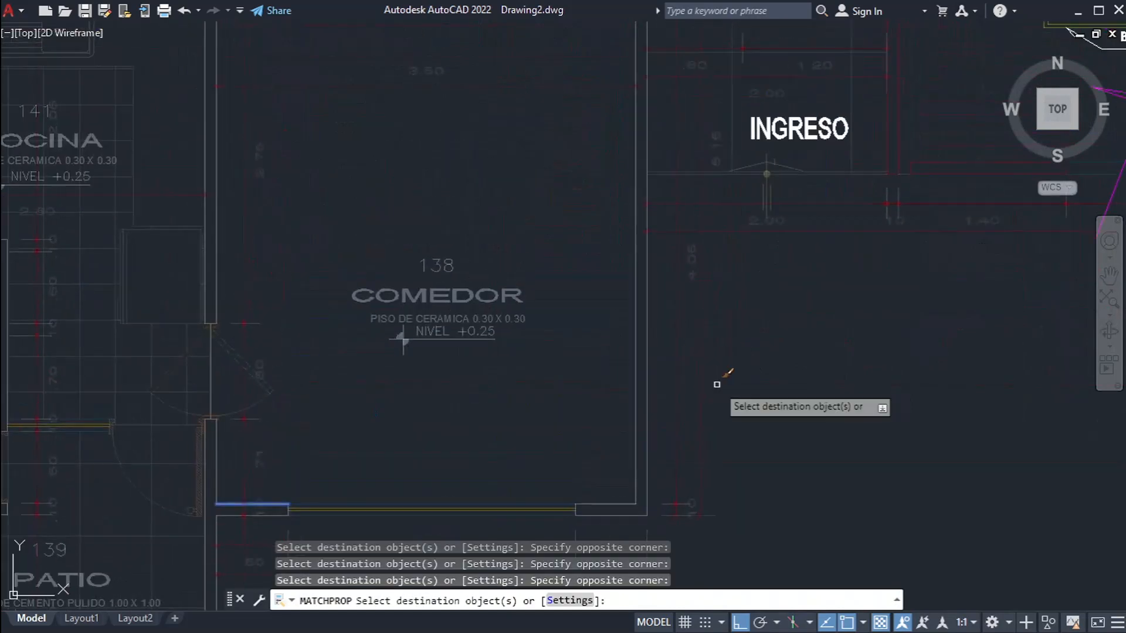
{"action": "key", "text": "Escape"}
{"action": "scroll", "coordinate": [645, 269], "scroll_direction": "down", "scroll_amount": 3}
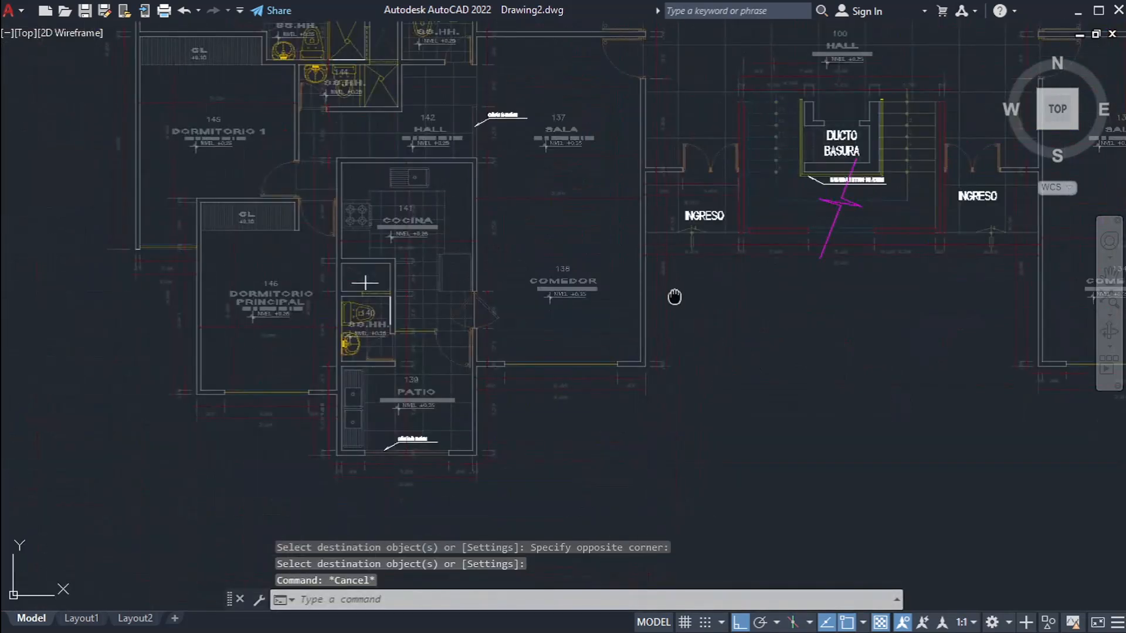
{"action": "scroll", "coordinate": [556, 430], "scroll_direction": "down", "scroll_amount": 2}
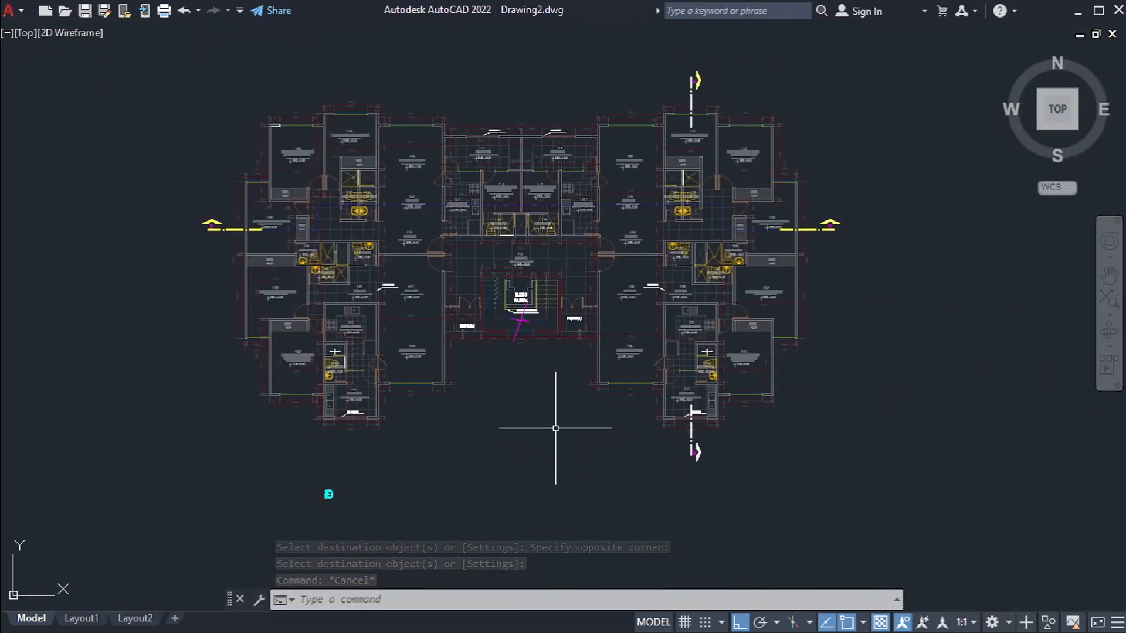